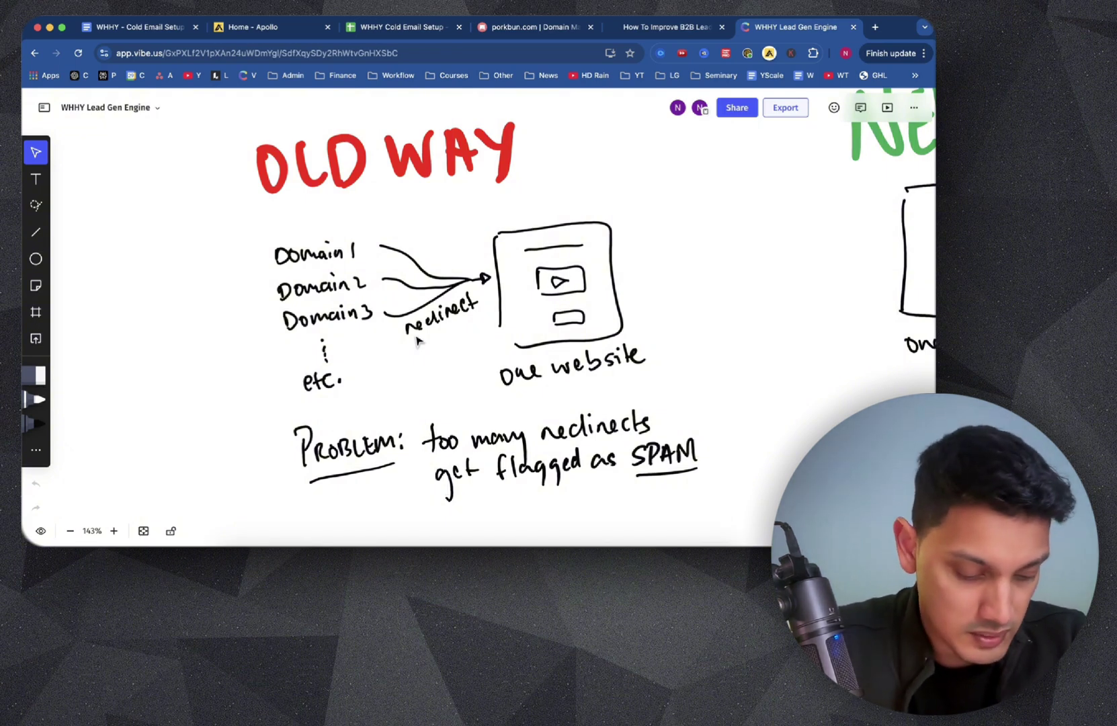
- Scroll the whiteboard right past the OLD WAY redirect diagram to the NEW WAY cloned-website diagram
scroll(417, 341, down, 1)
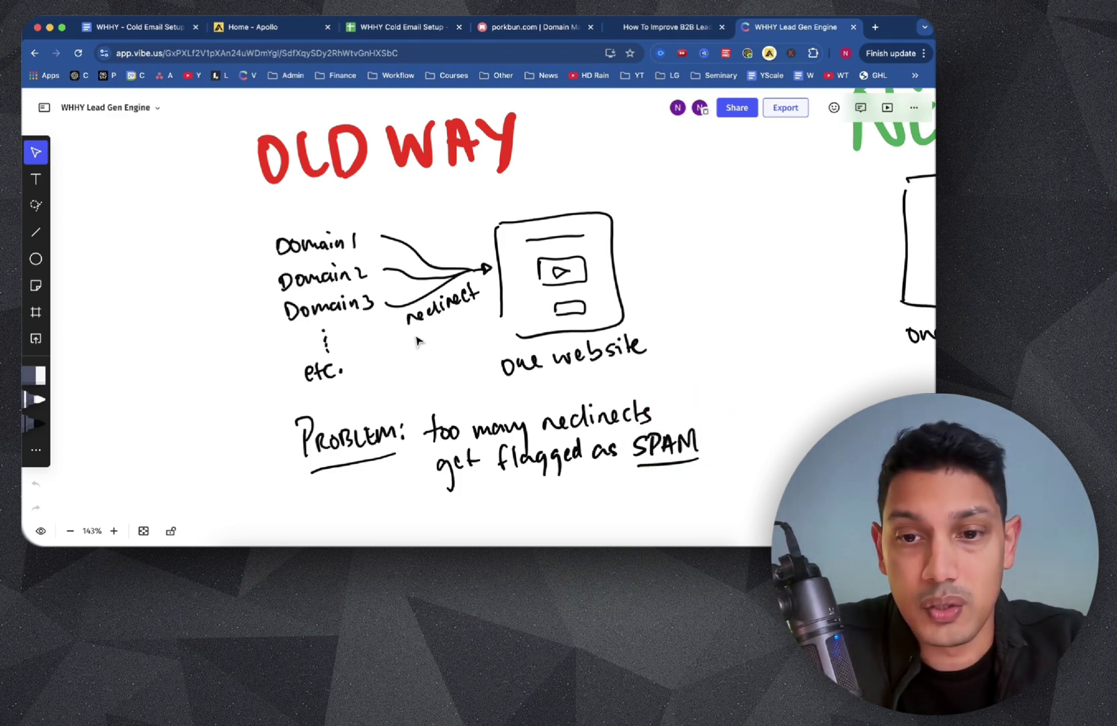
scroll(417, 341, right, 10)
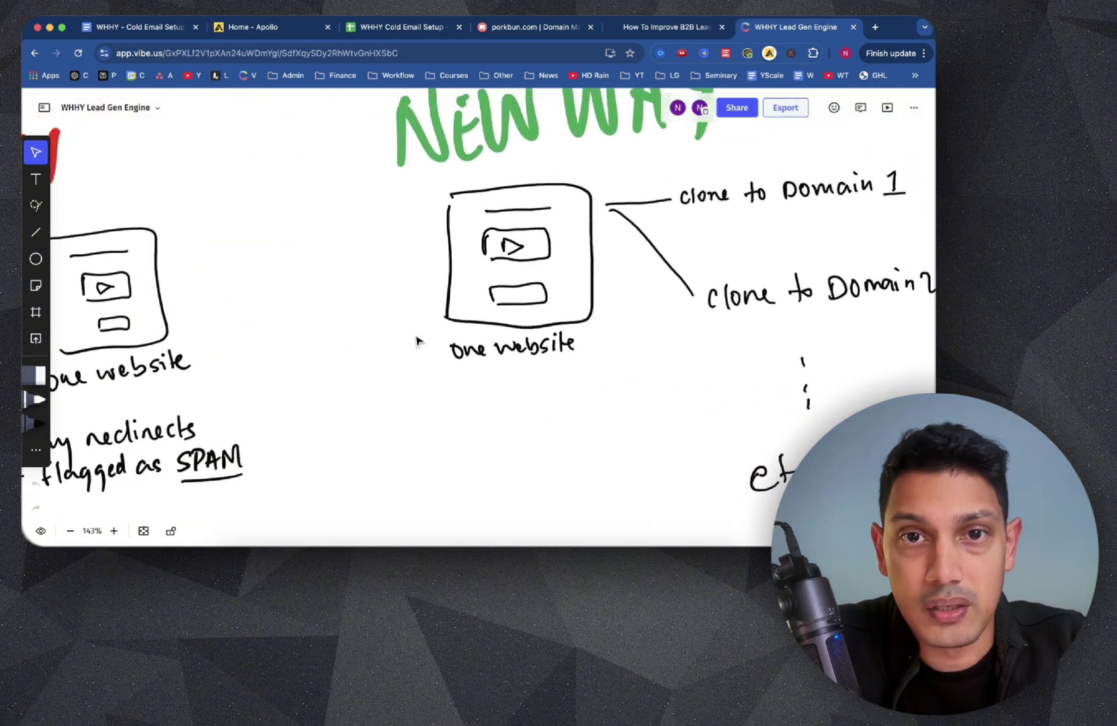
- Pan and zoom to show the NEW WAY diagram with its $500/month cost note, then return to the checklist
scroll(417, 341, right, 5)
scroll(417, 341, down, 3)
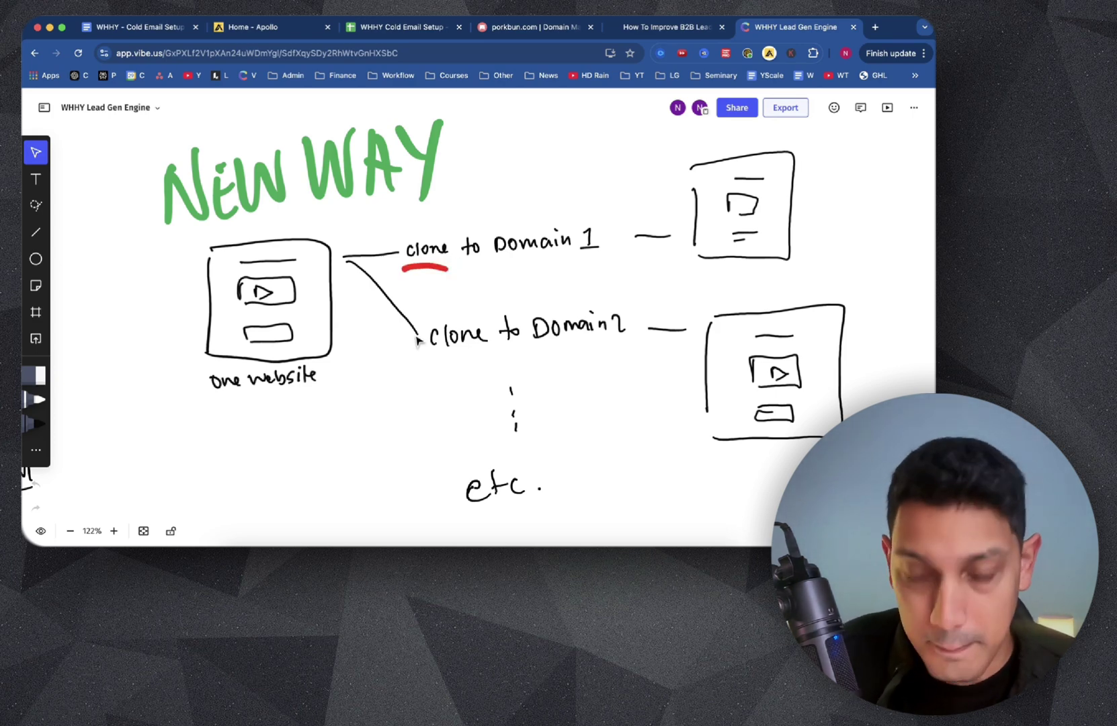
scroll(417, 341, down, 3)
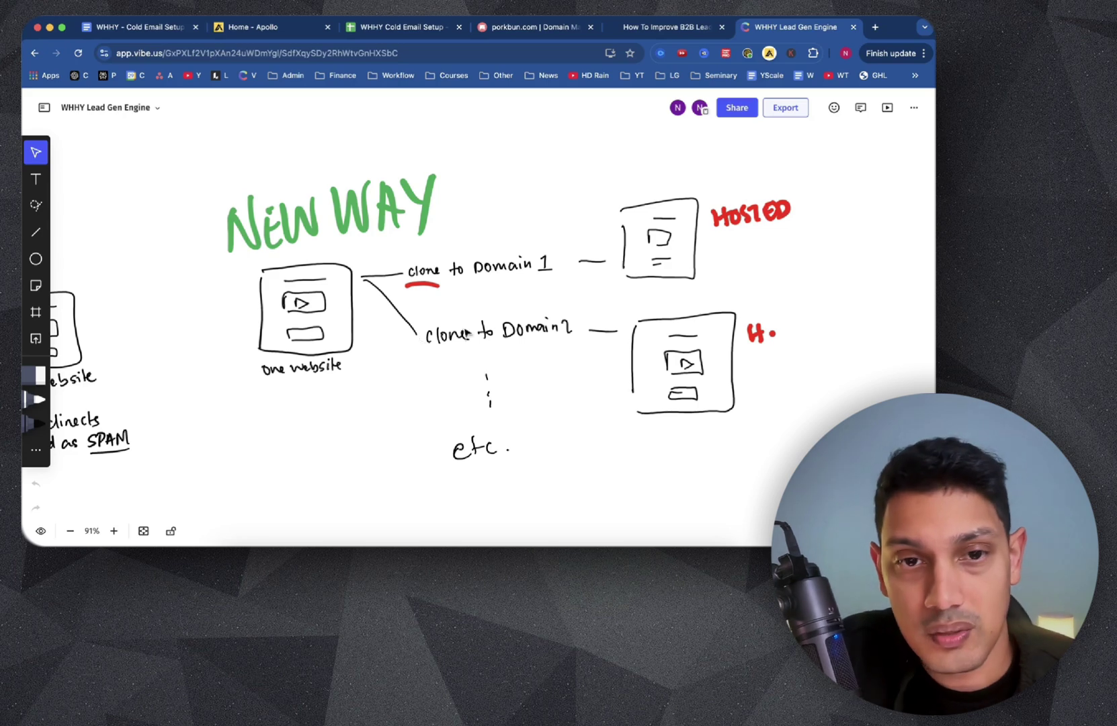
scroll(494, 324, down, 1)
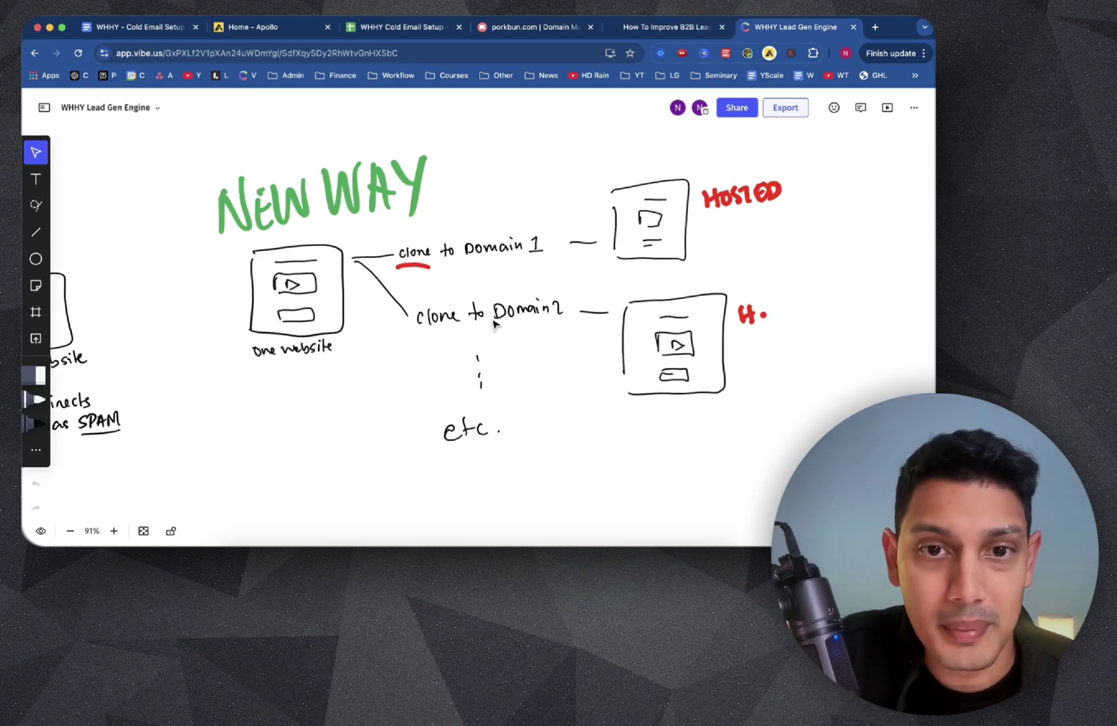
scroll(494, 324, down, 2)
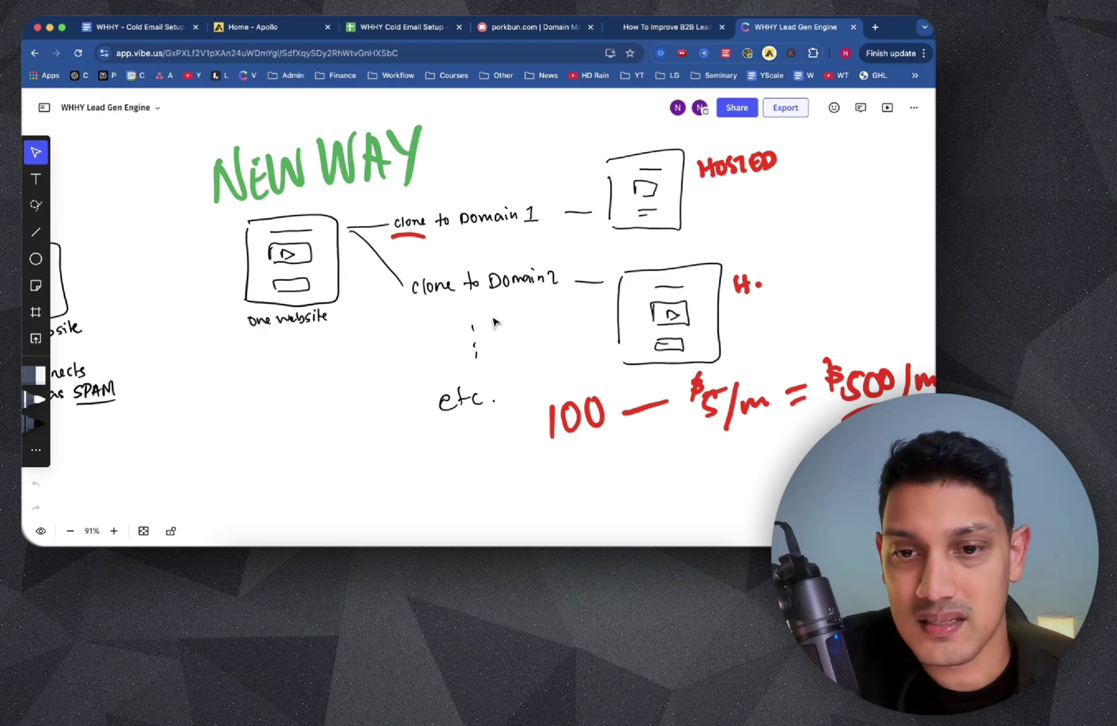
scroll(494, 323, right, 2)
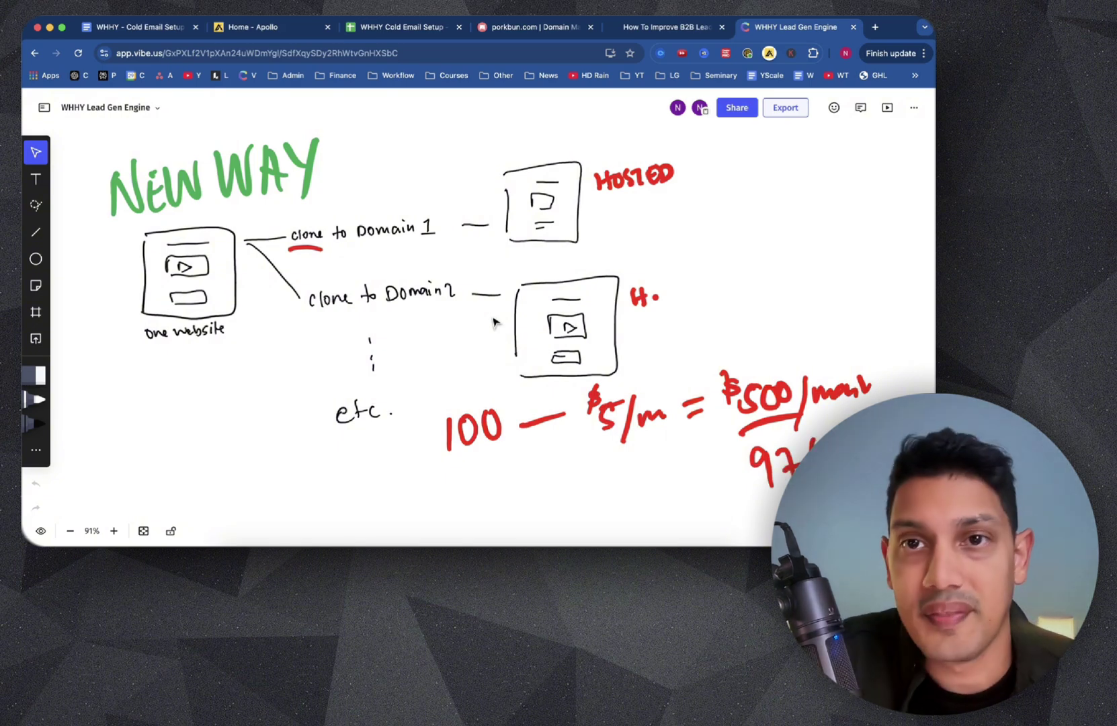
key(super+1)
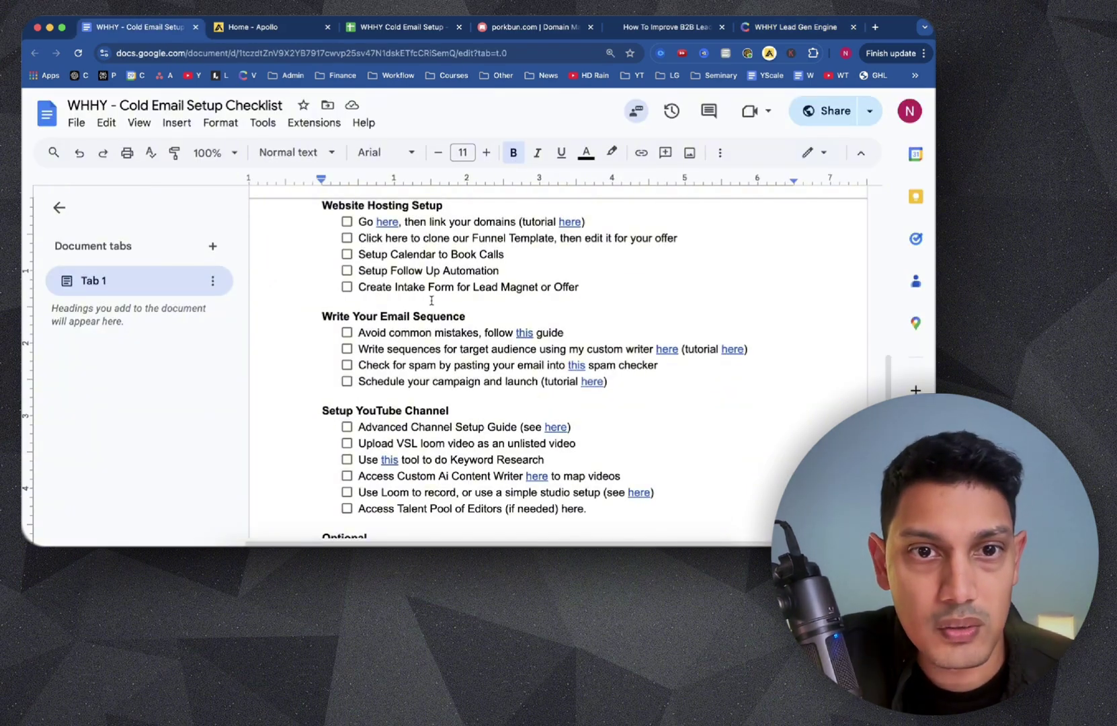
- Preview the GoHighLevel link and highlight 'link your domains', briefly checking the whiteboard diagram
scroll(381, 229, up, 1)
click(394, 246)
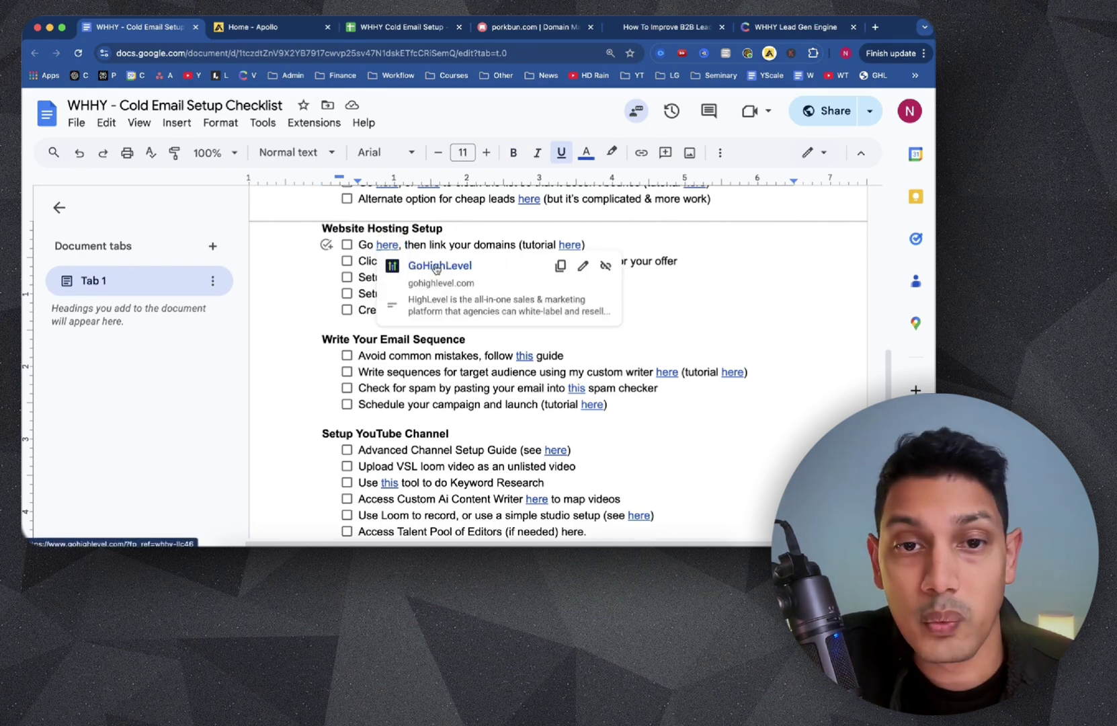
triple_click(453, 246)
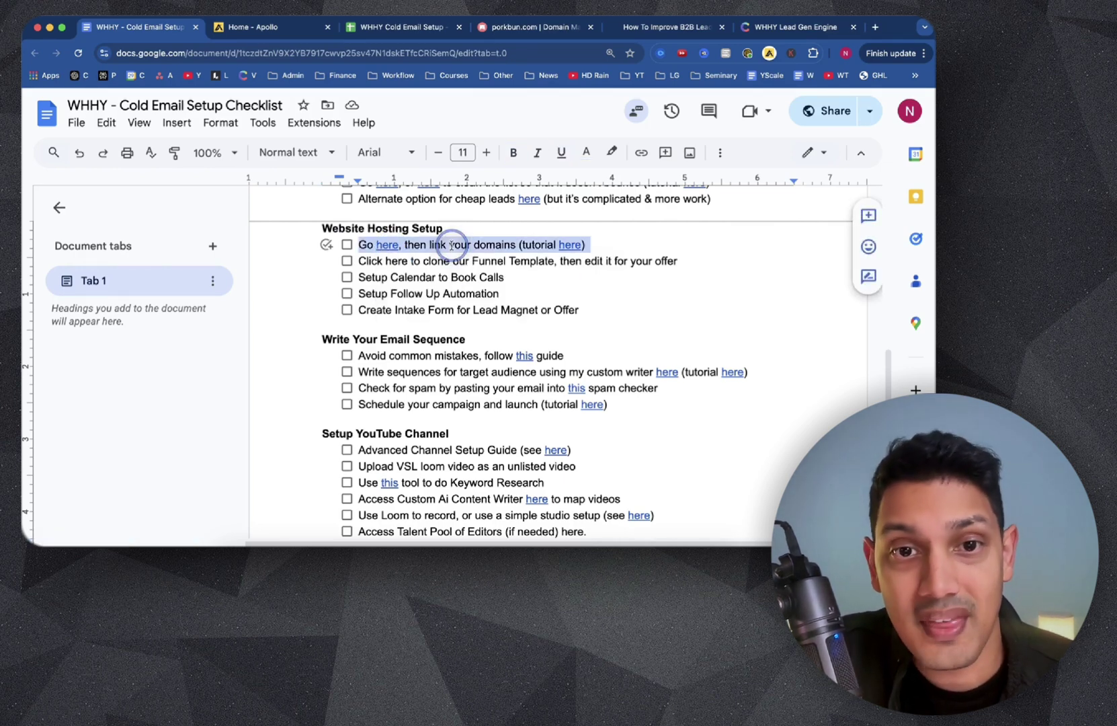
click(430, 245)
drag(430, 245, 518, 245)
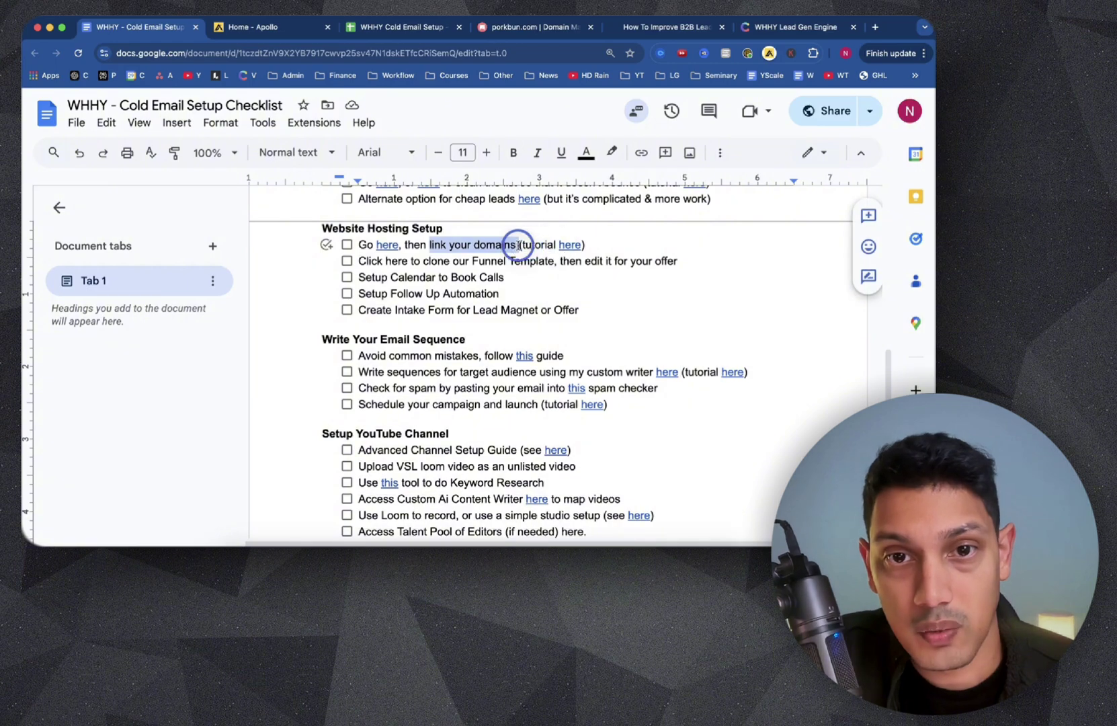
click(779, 33)
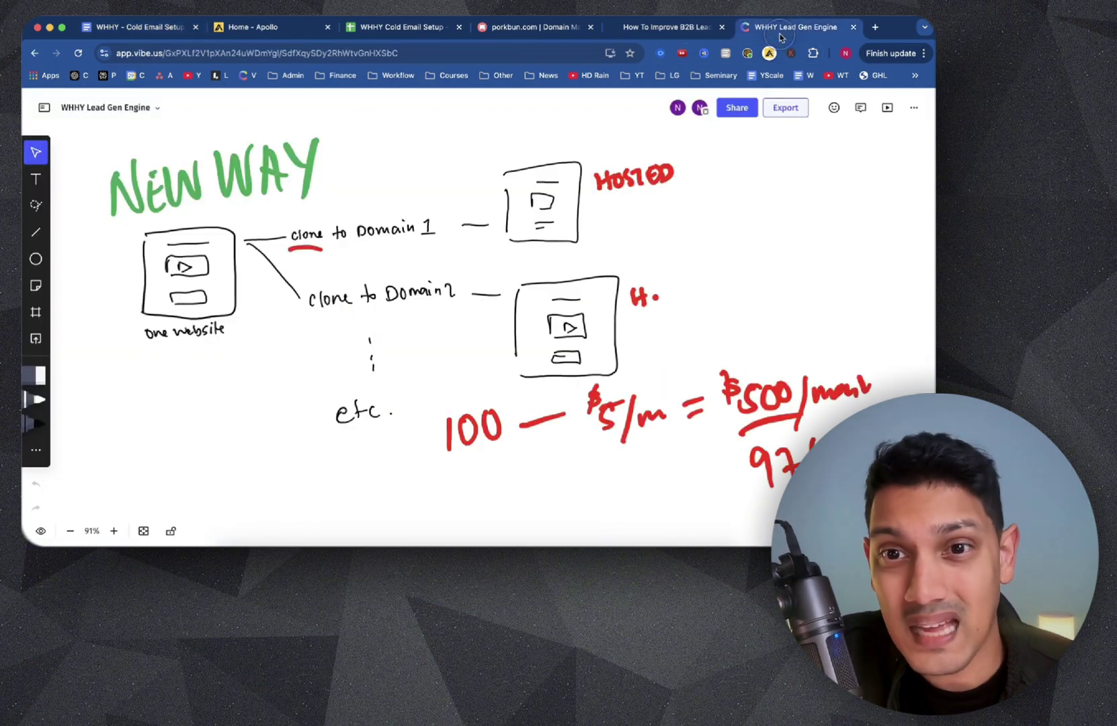
scroll(424, 274, left, 3)
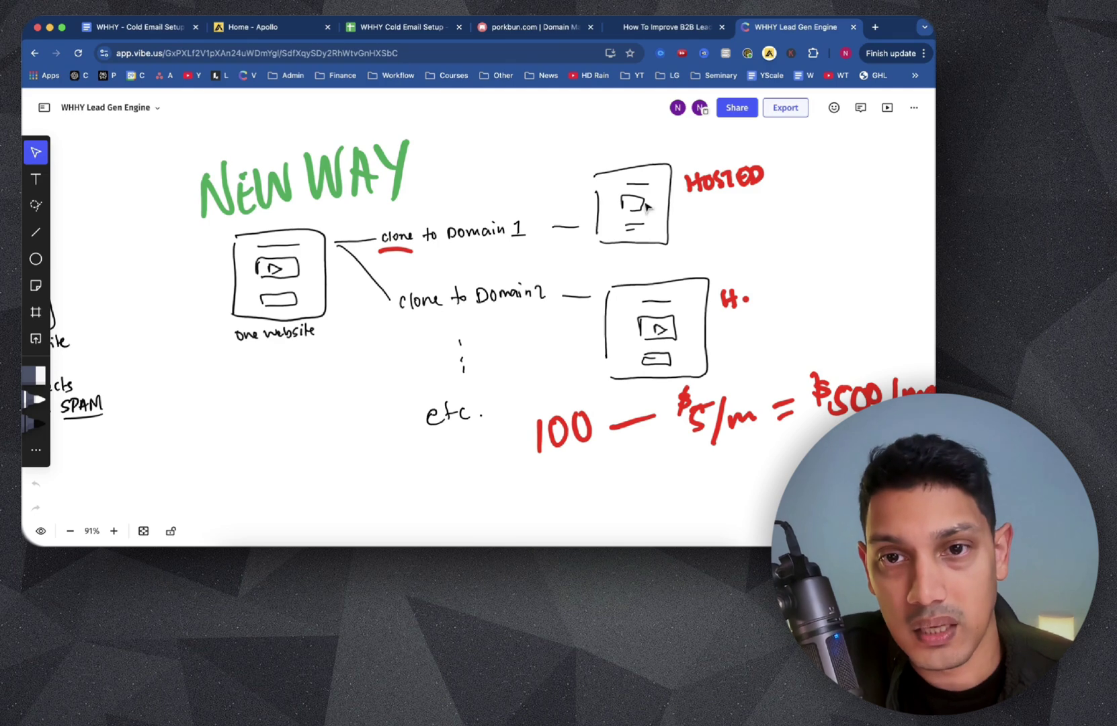
scroll(516, 436, right, 3)
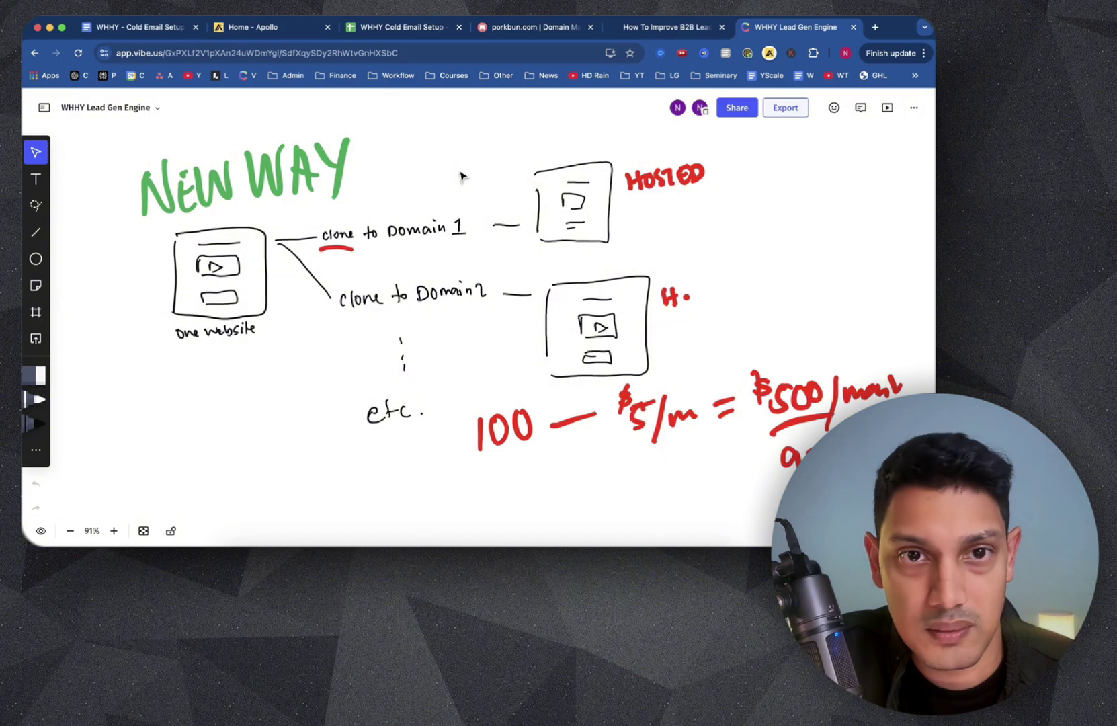
click(147, 28)
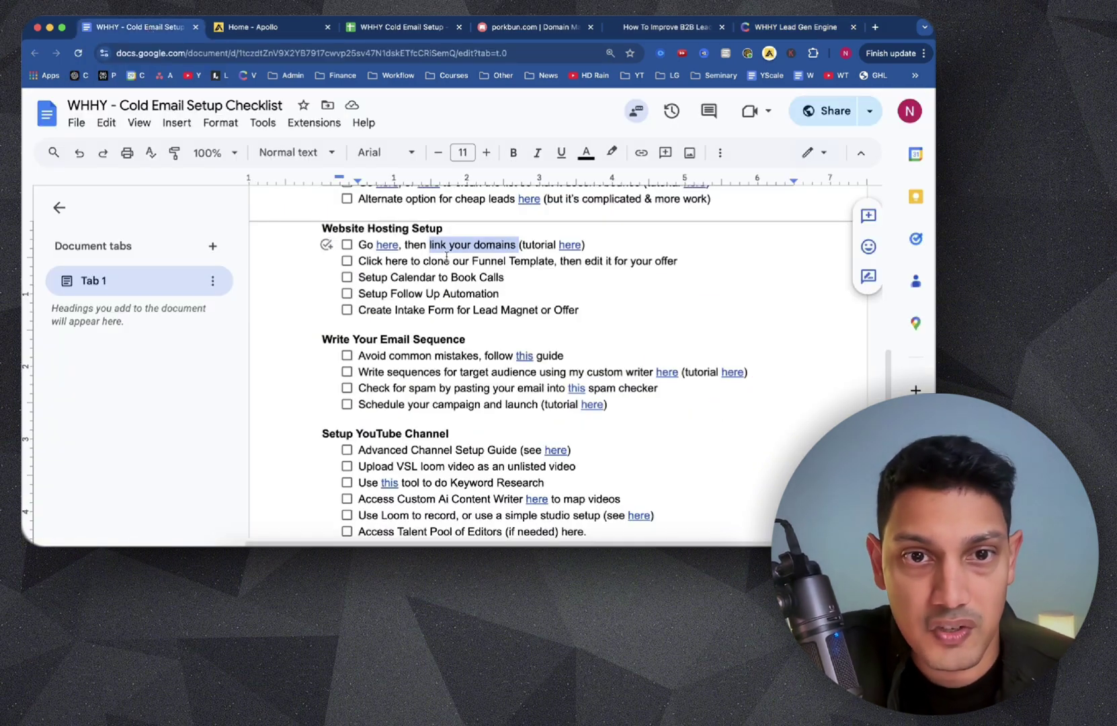
click(446, 258)
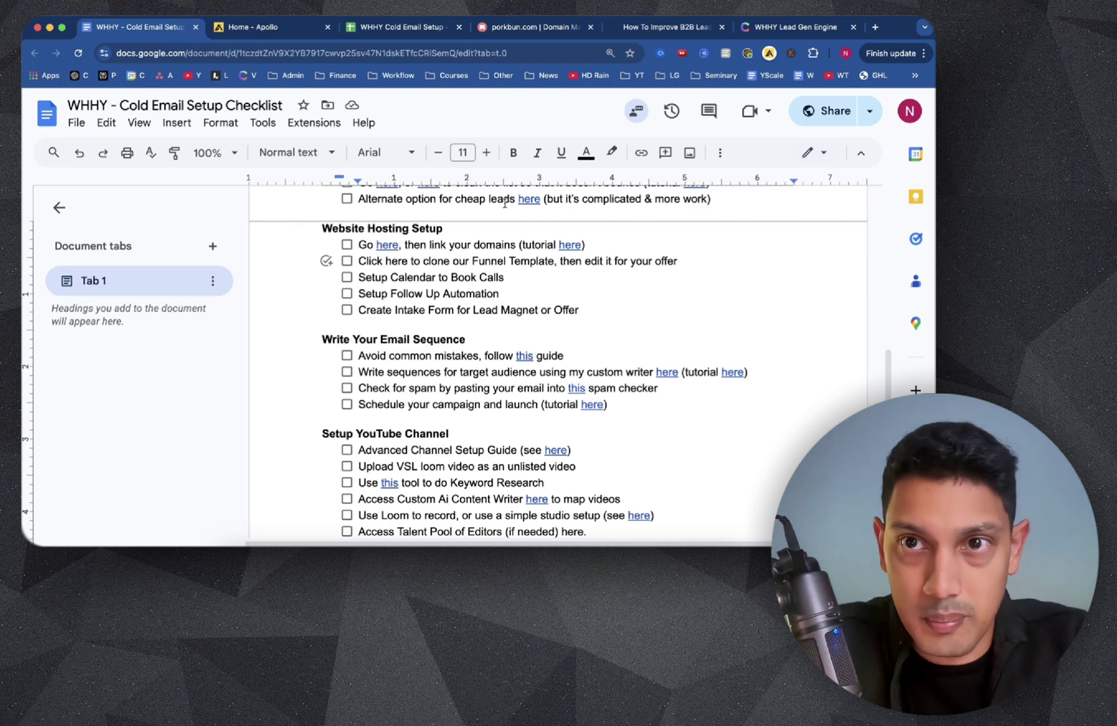
- Copy the GoHighLevel link address and bring the incognito browser window forward
click(389, 246)
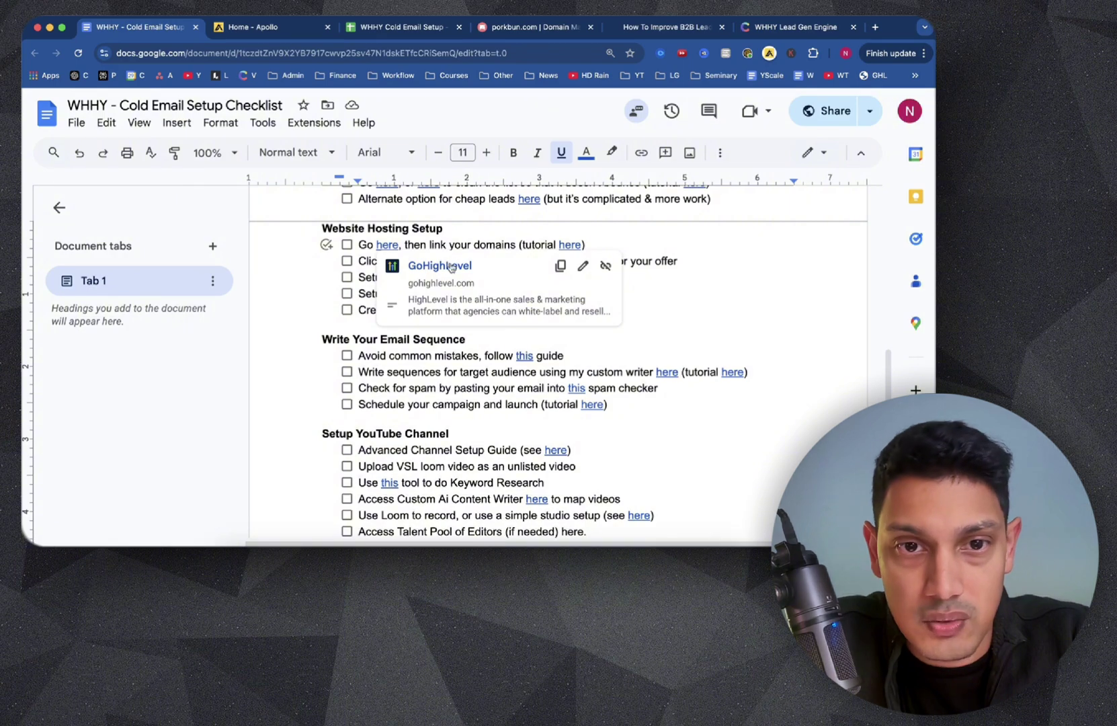
right_click(453, 264)
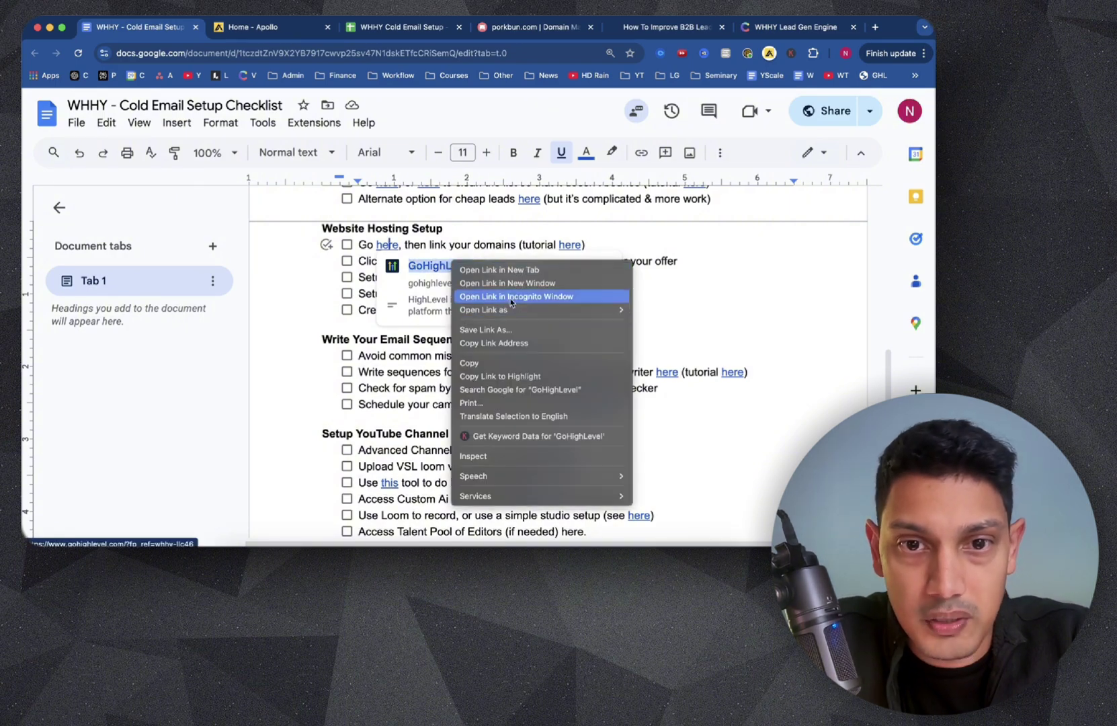
click(538, 257)
click(560, 265)
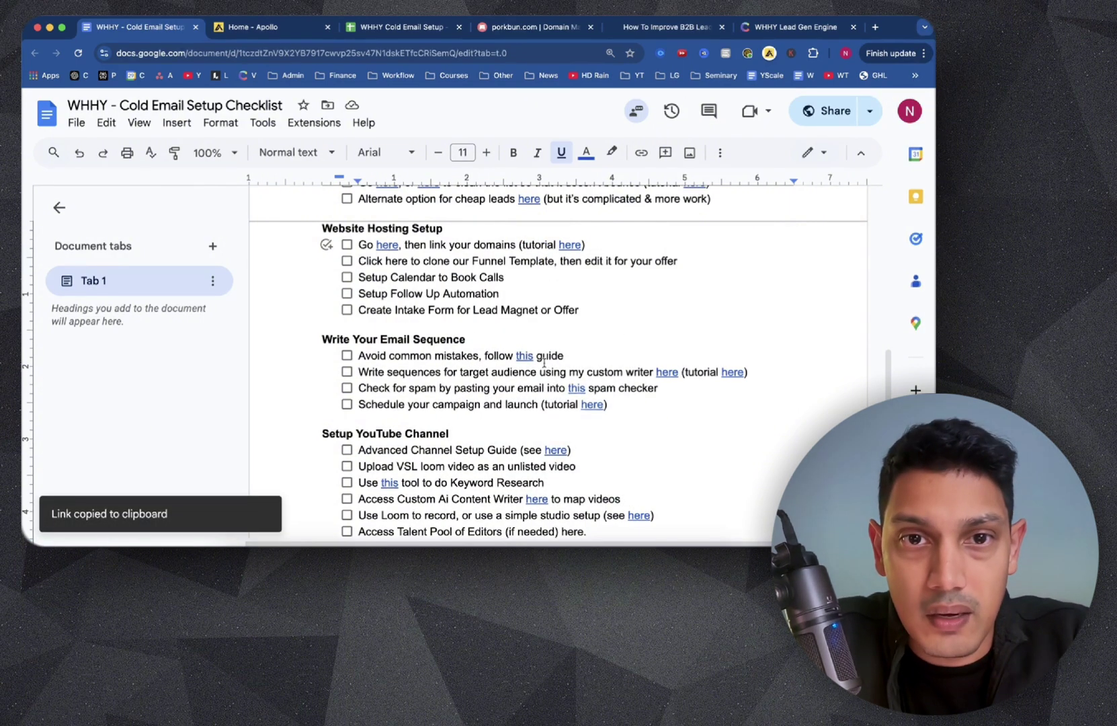
key(ctrl+Up)
click(559, 370)
- Open the copied GoHighLevel link in a new incognito tab and start the 14-day free trial
key(super+t)
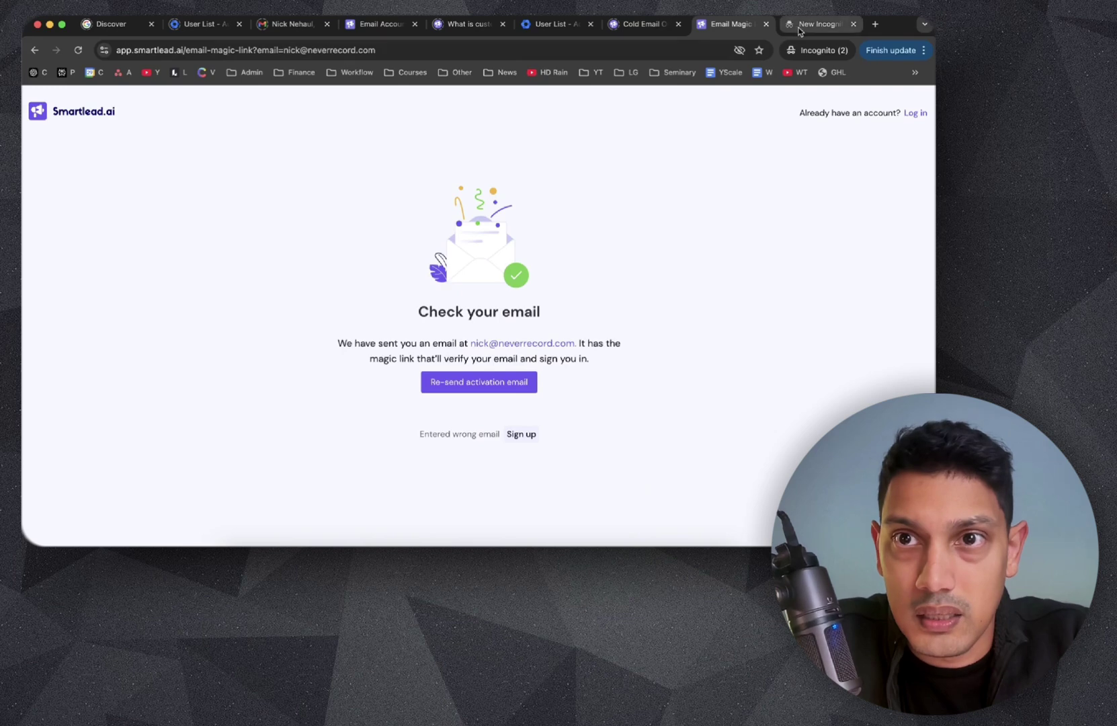
key(super+v)
key(Return)
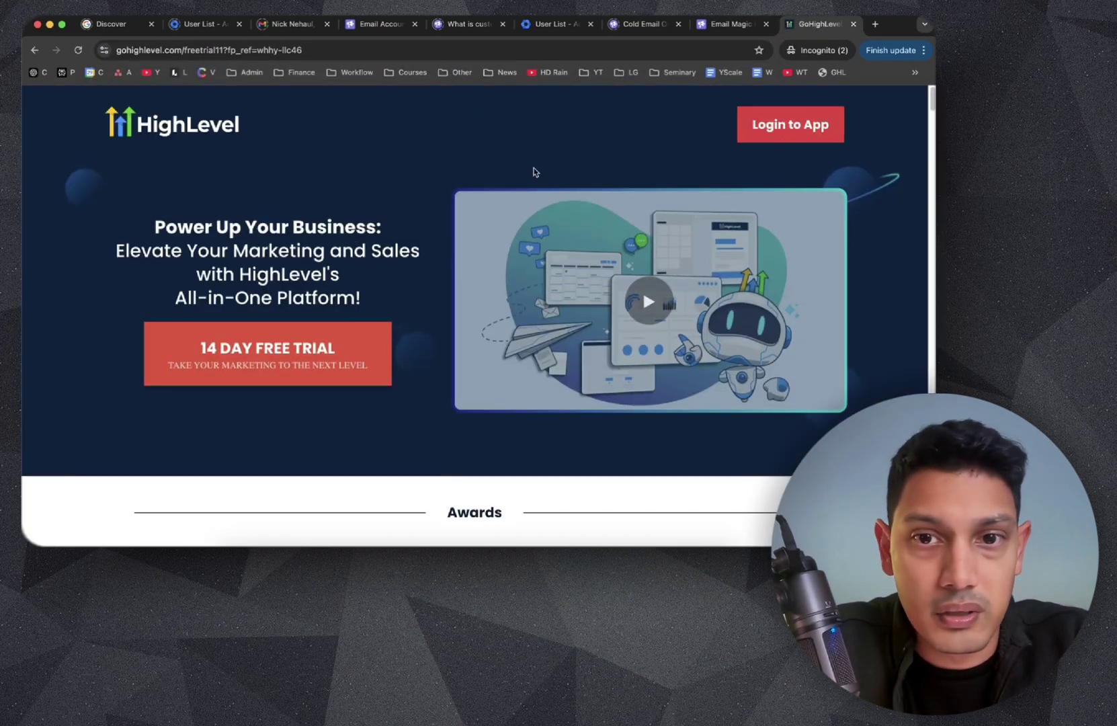
click(320, 369)
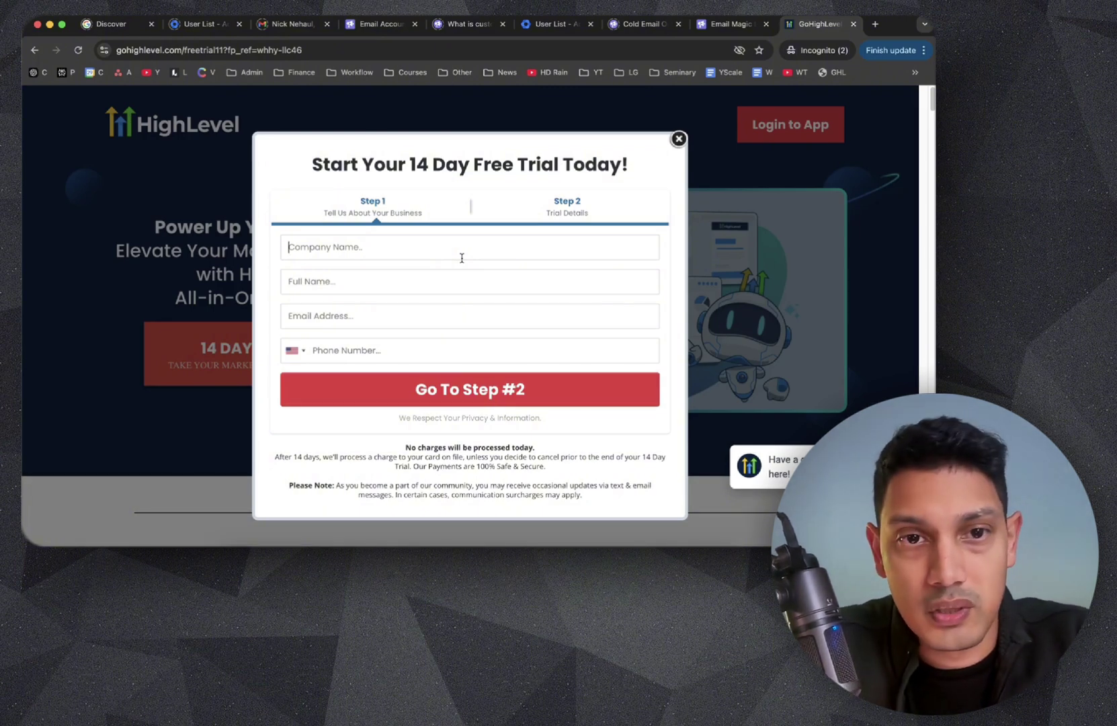
- Fill in the trial form with company 'Never Record', the full name, e-mail and phone number
text(Never Record)
key(Tab)
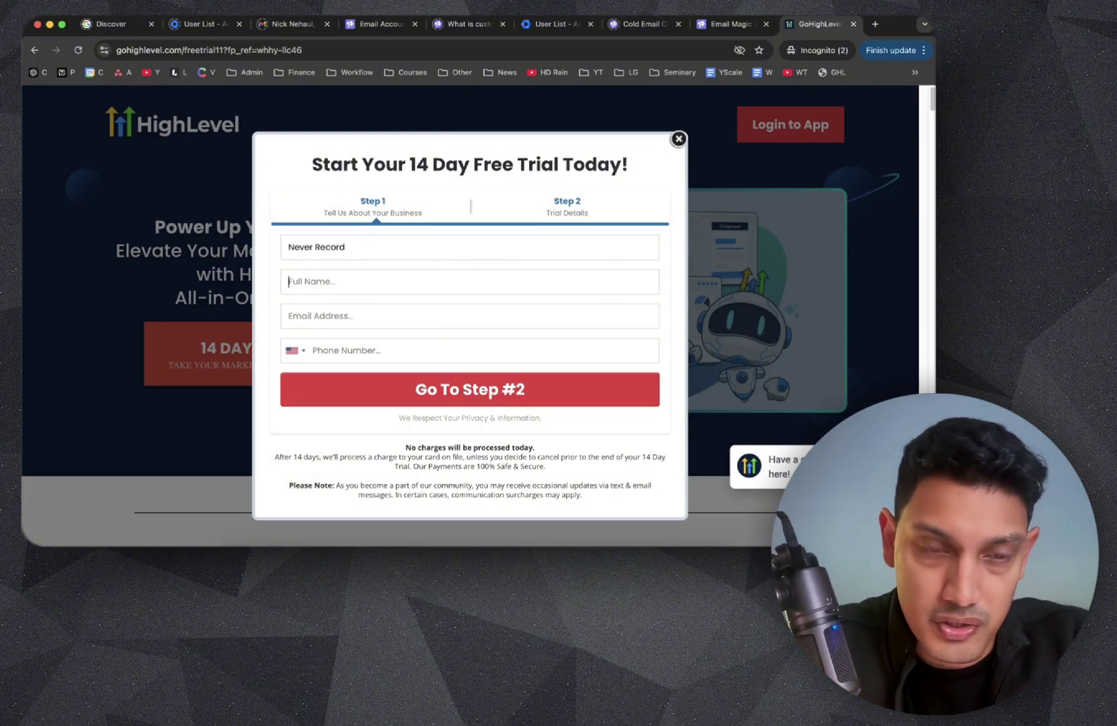
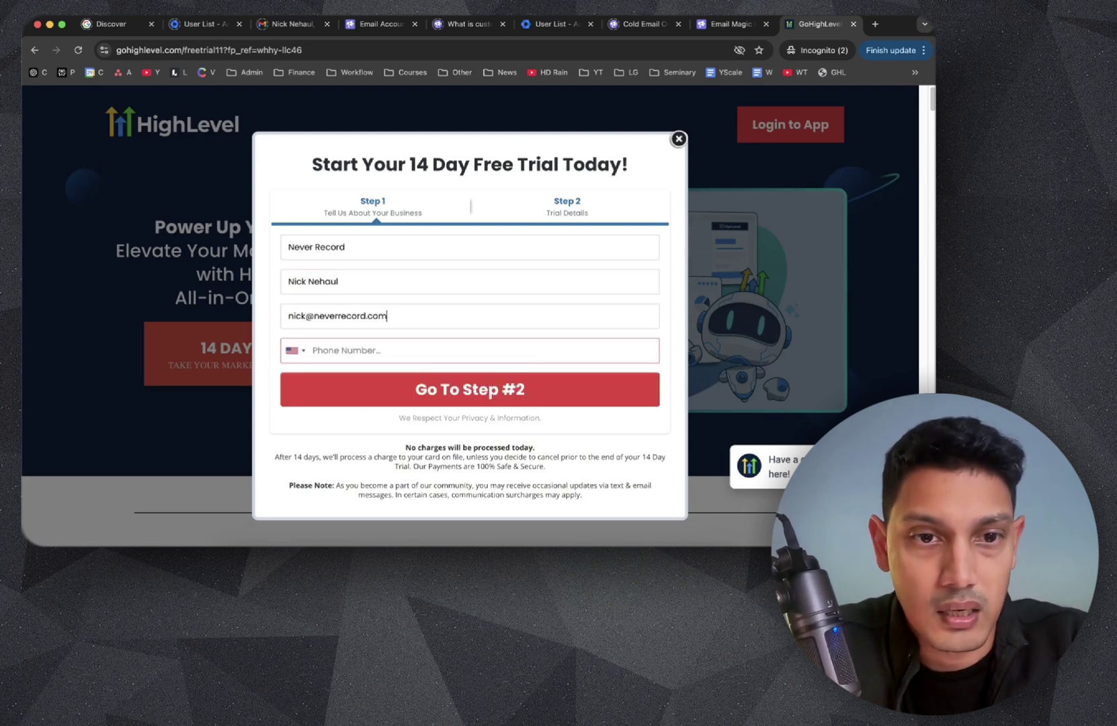
key(Tab)
text(9172)
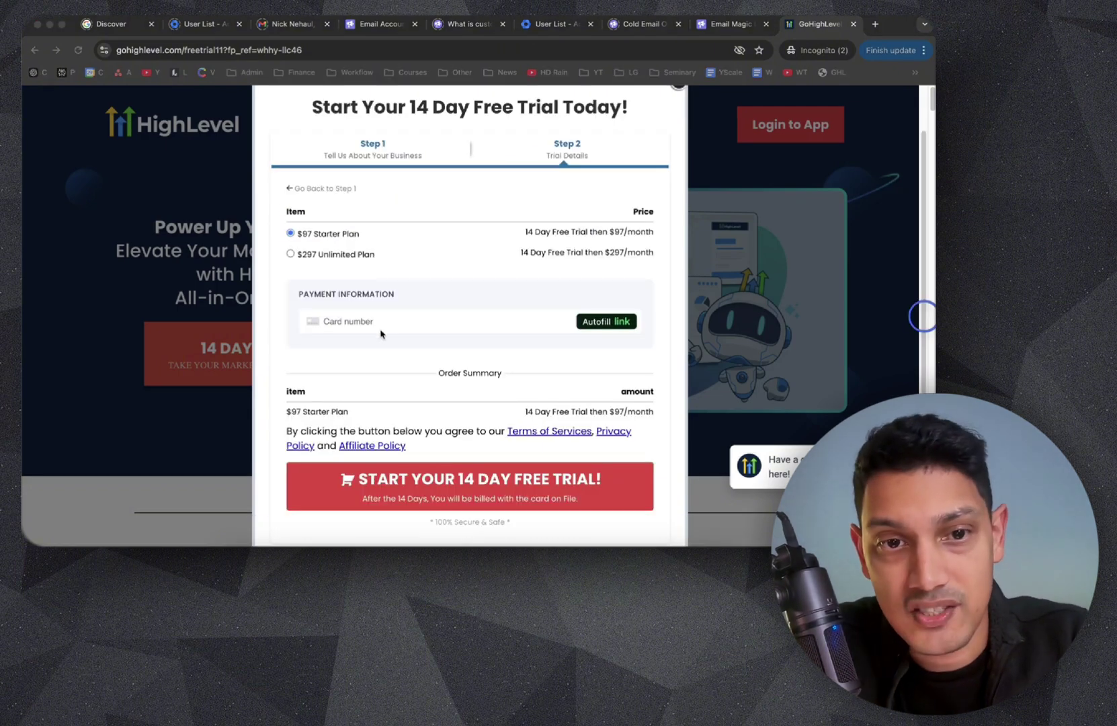
click(383, 323)
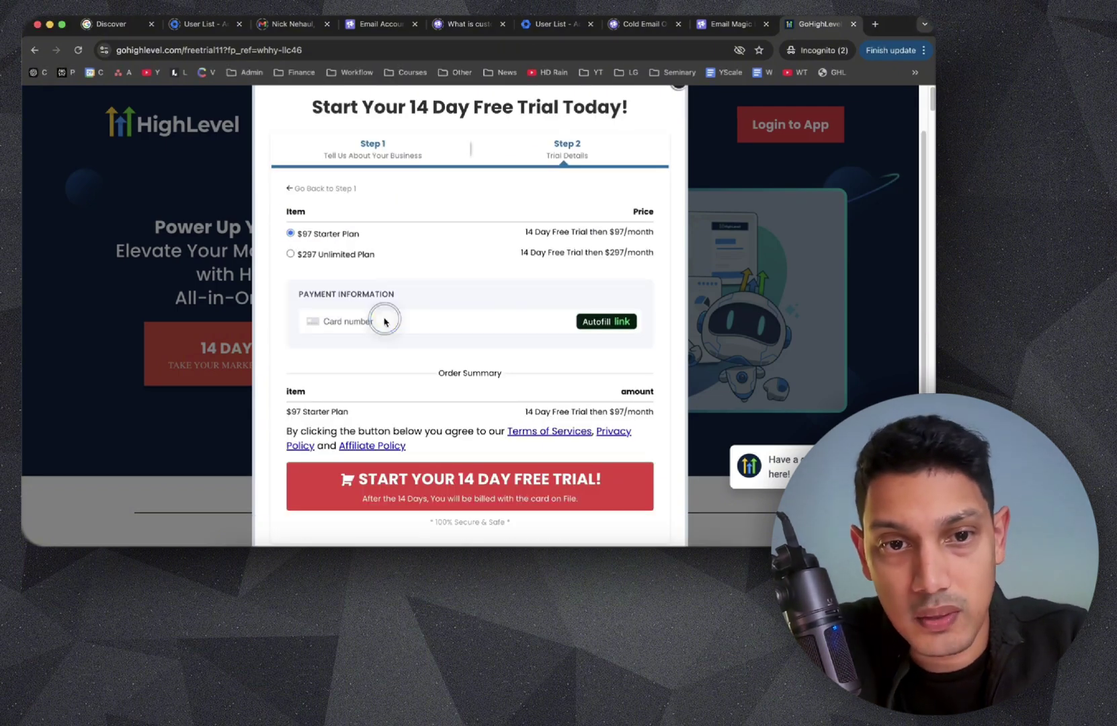
- Review the no-charges-today note and submit the Starter Plan free trial signup
scroll(439, 289, down, 3)
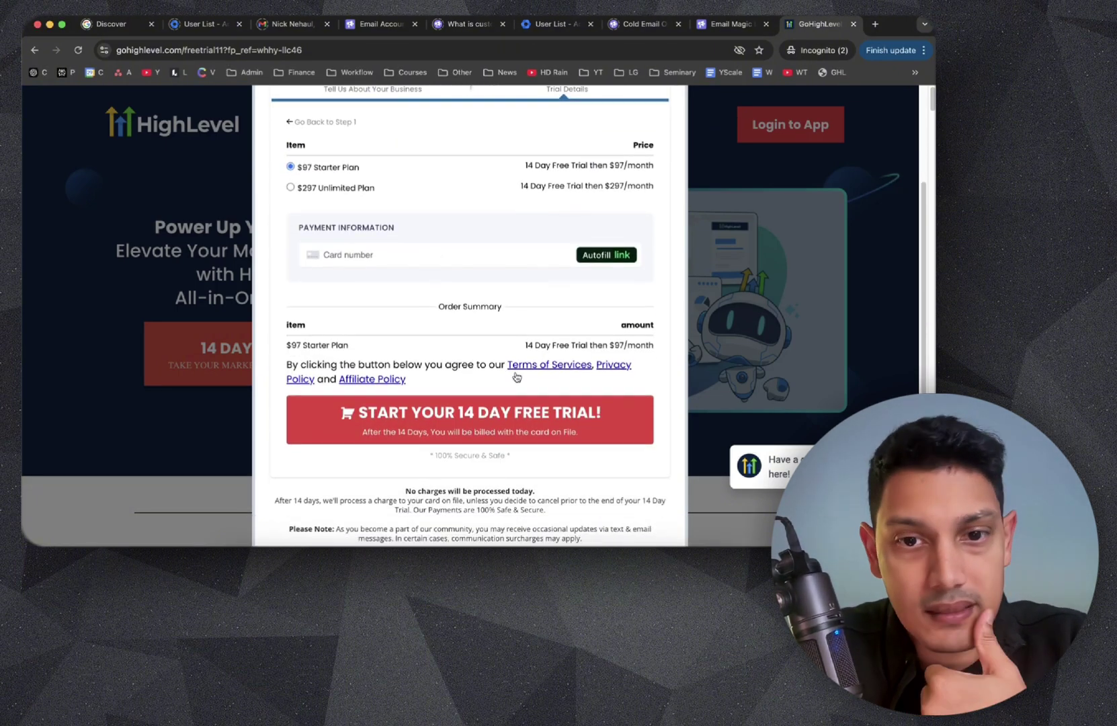
triple_click(475, 474)
click(403, 476)
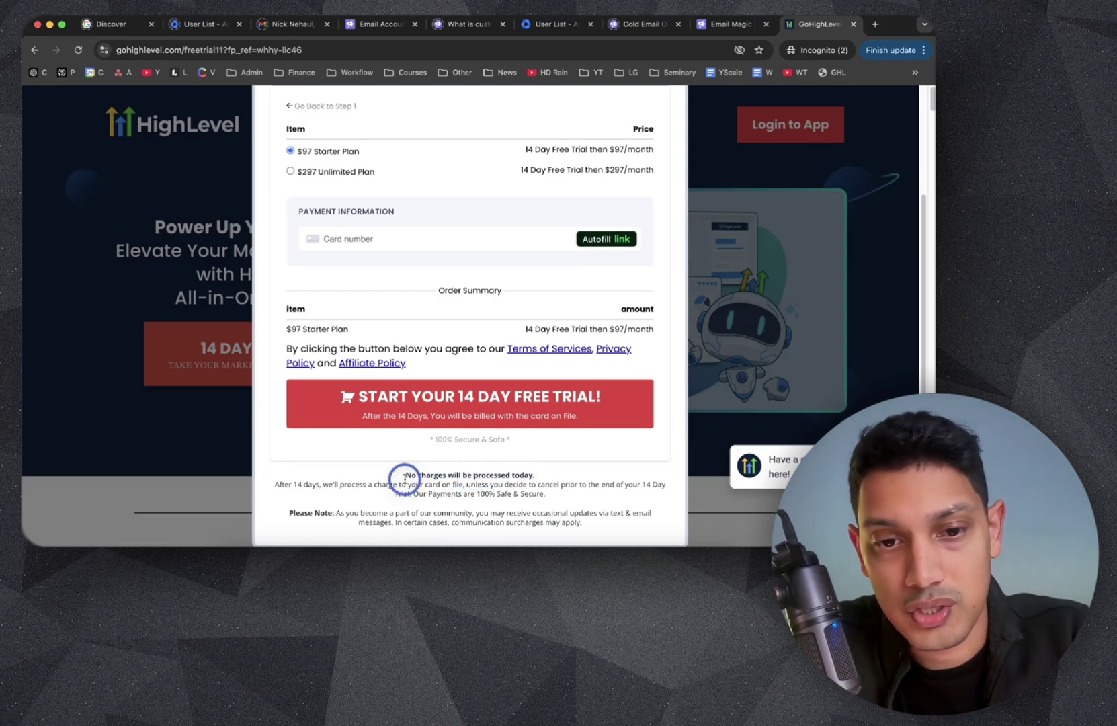
click(569, 492)
scroll(470, 408, up, 5)
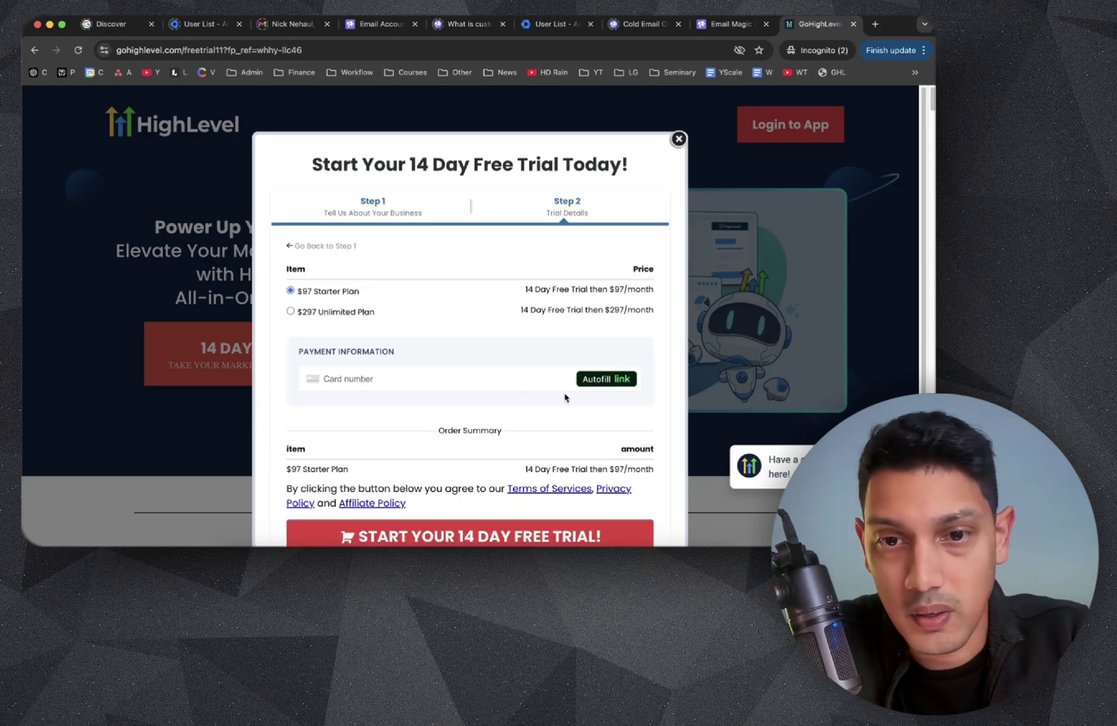
scroll(621, 348, down, 1)
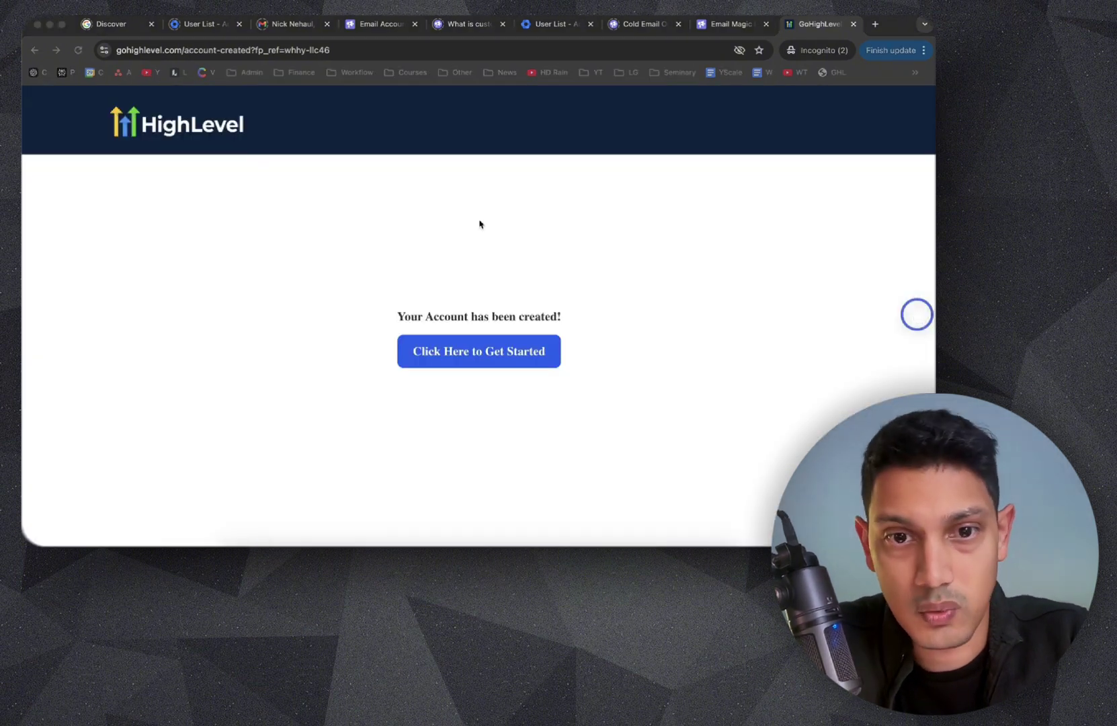
- Get started on the new account, enter a 10-character password and continue to email verification
click(534, 235)
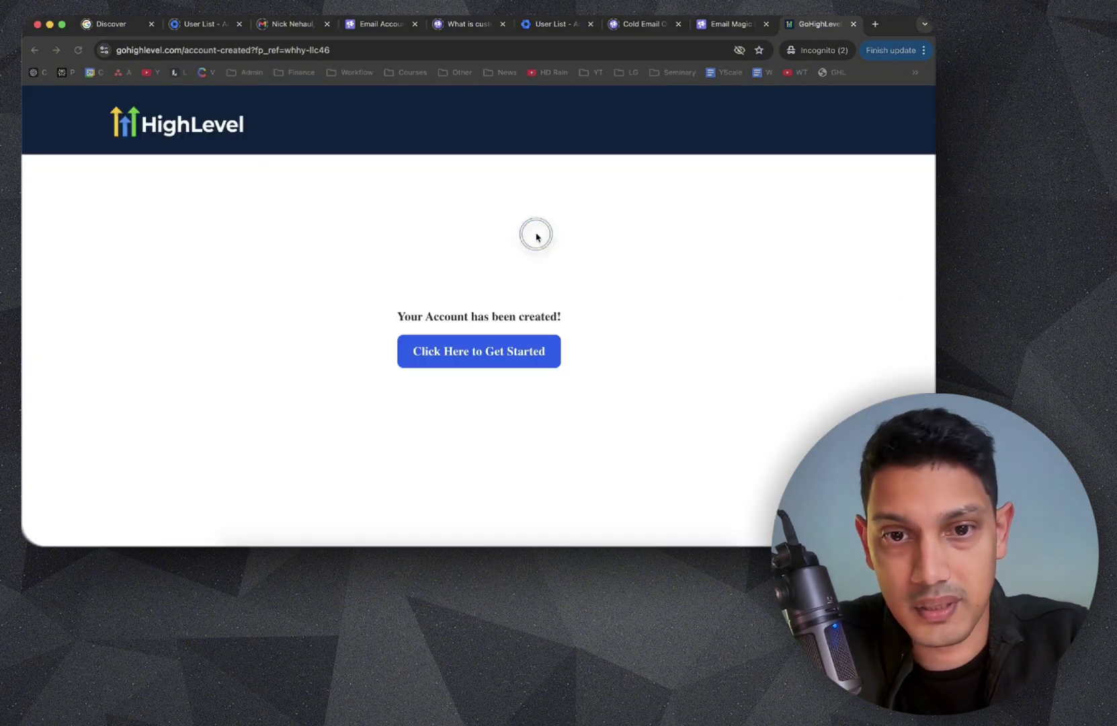
click(495, 361)
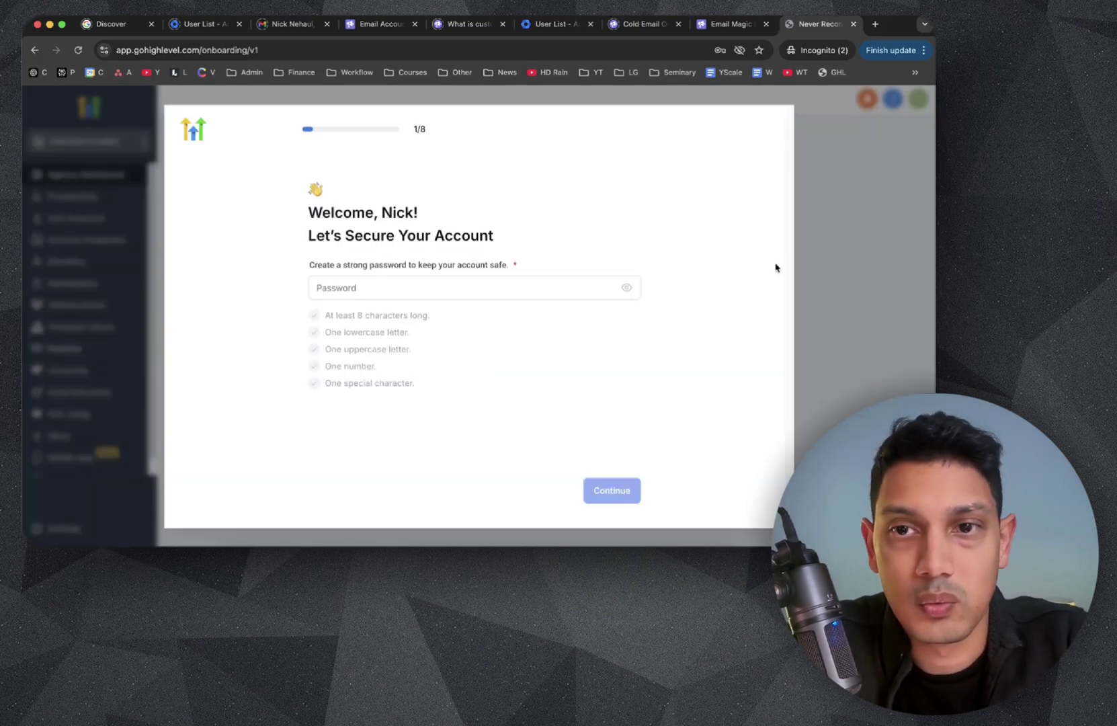
click(475, 291)
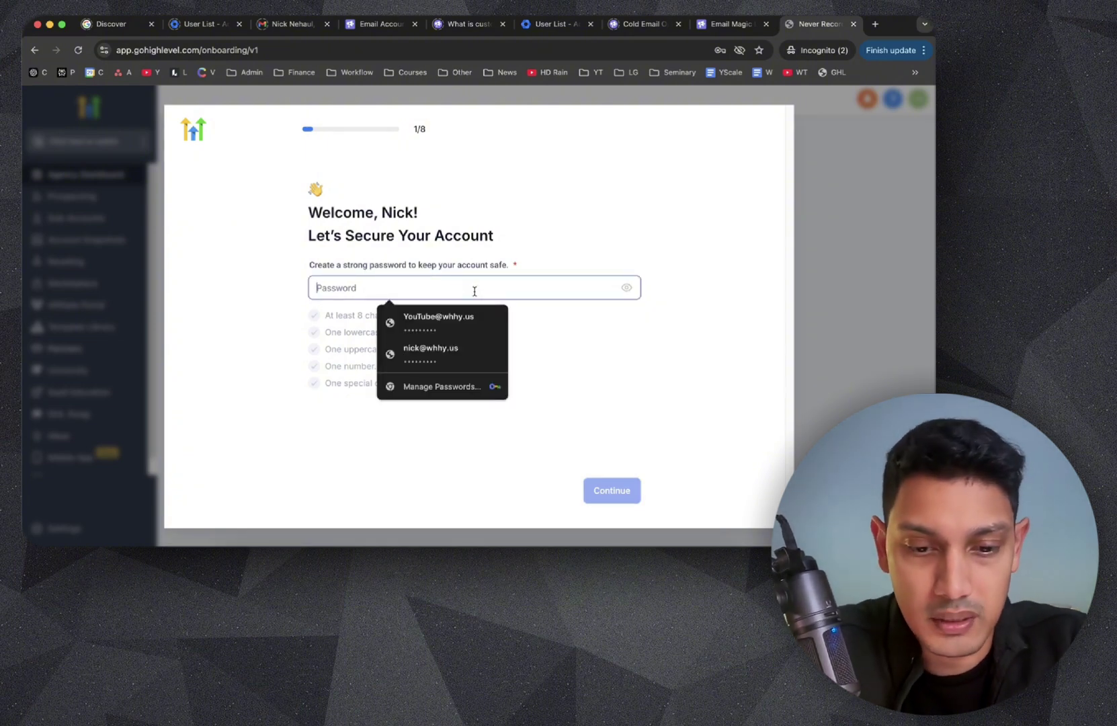
text(••••••••••)
click(625, 494)
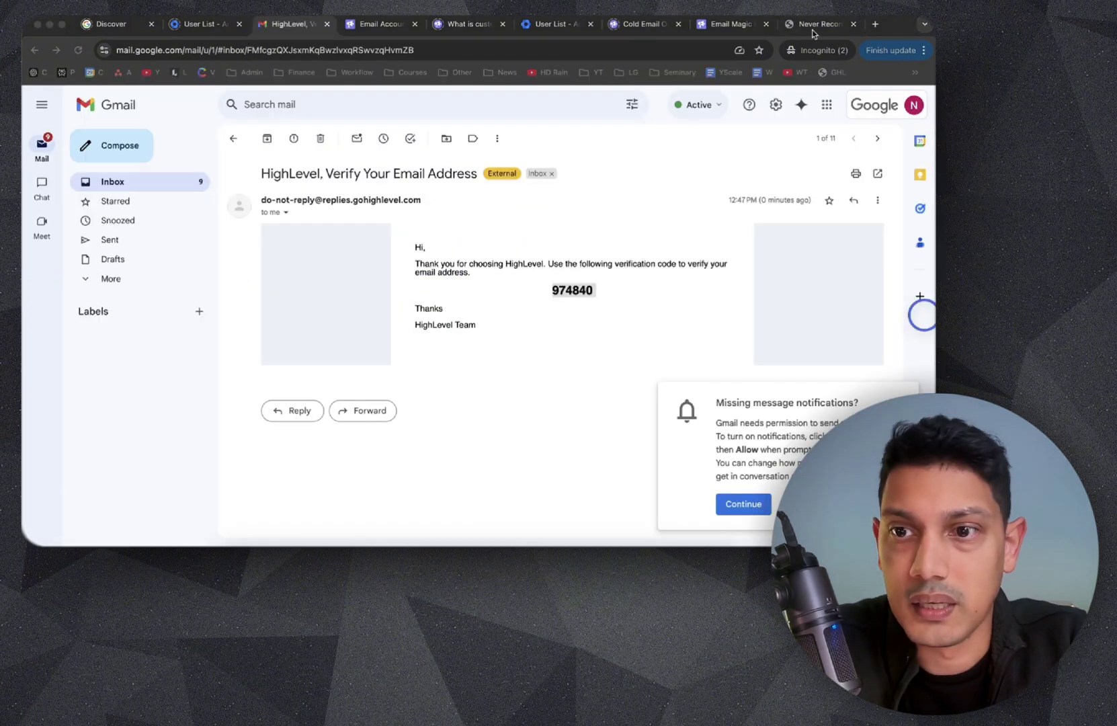
- Paste the emailed six-digit verification code to verify the account e-mail
click(813, 30)
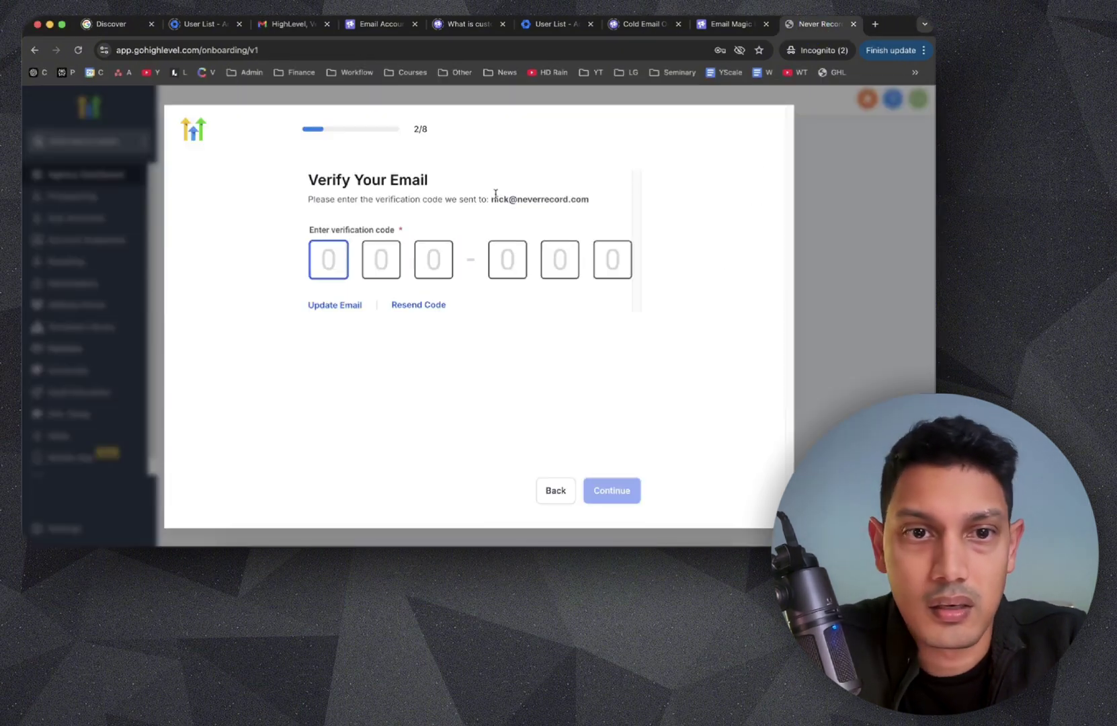
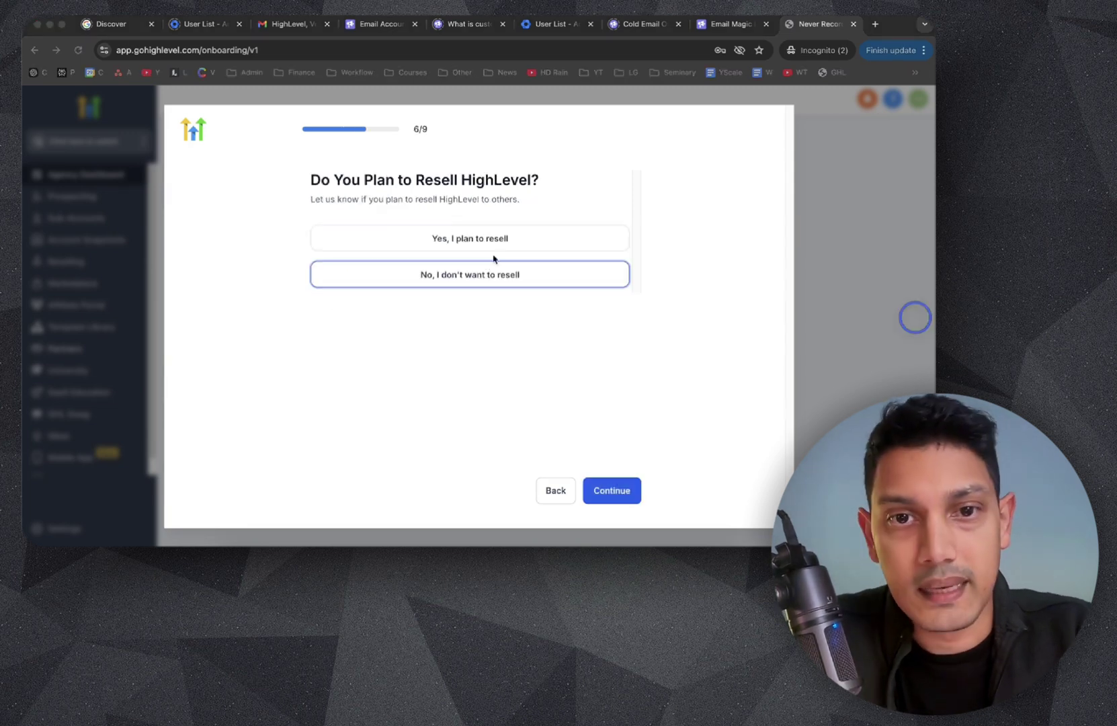
click(471, 338)
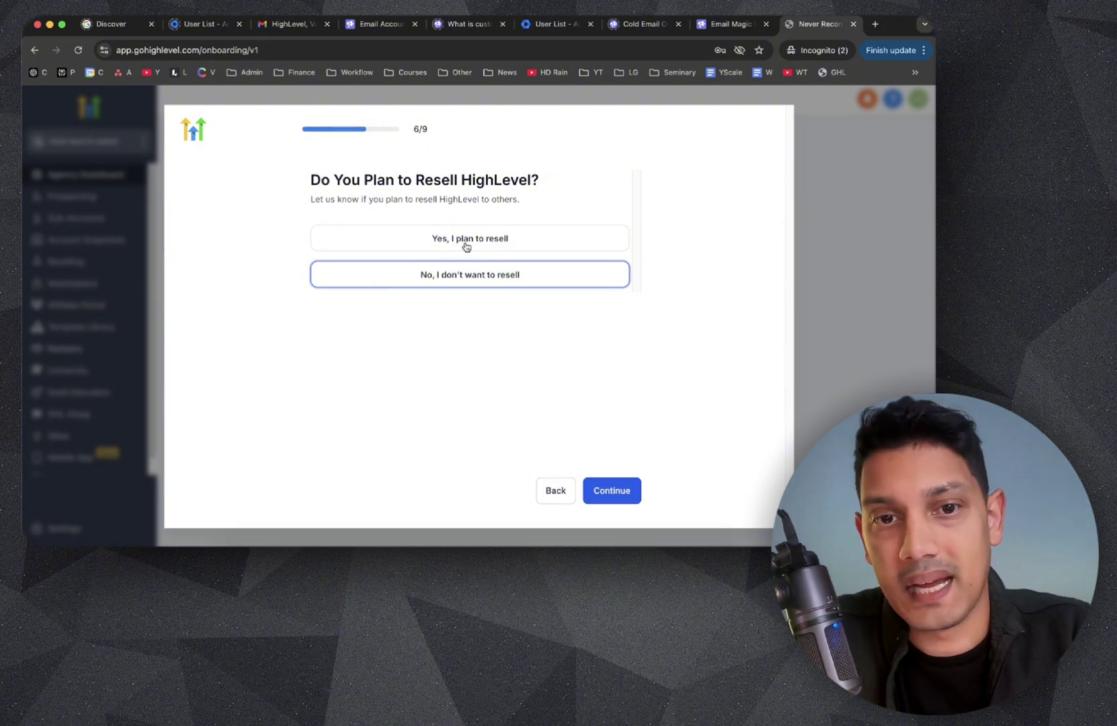
- Answer onboarding with Marketing Agency industry and 1-3 customers, skipping platforms and the onboarding call
click(591, 492)
click(379, 322)
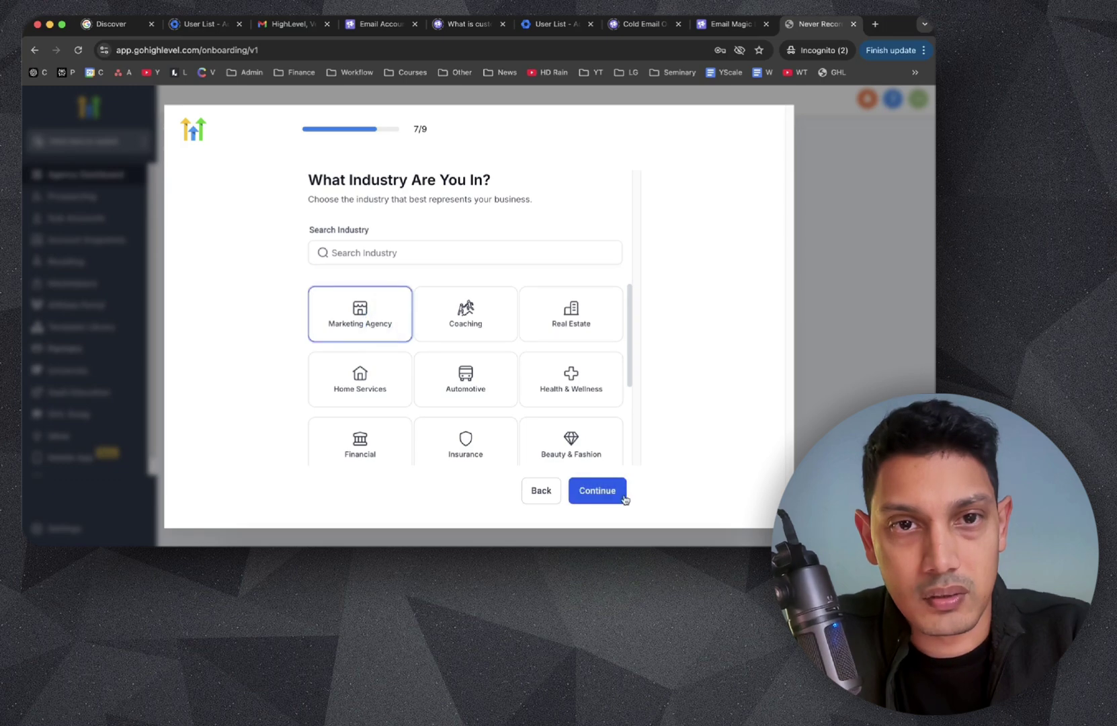
click(611, 499)
click(360, 244)
click(614, 496)
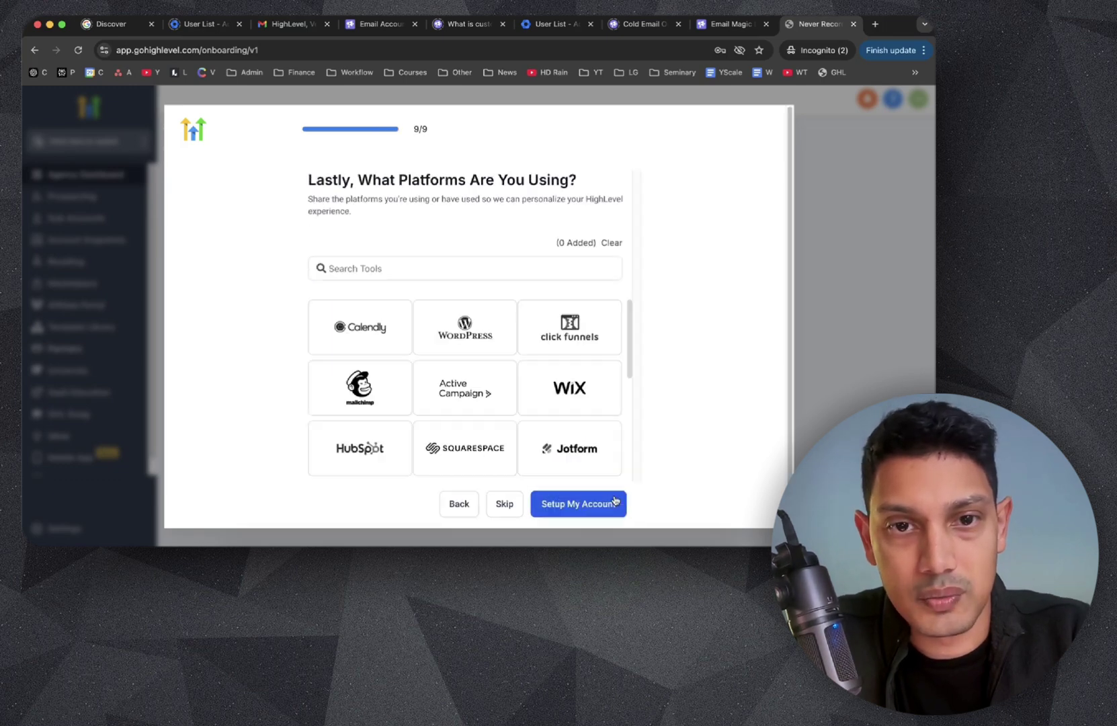
click(505, 504)
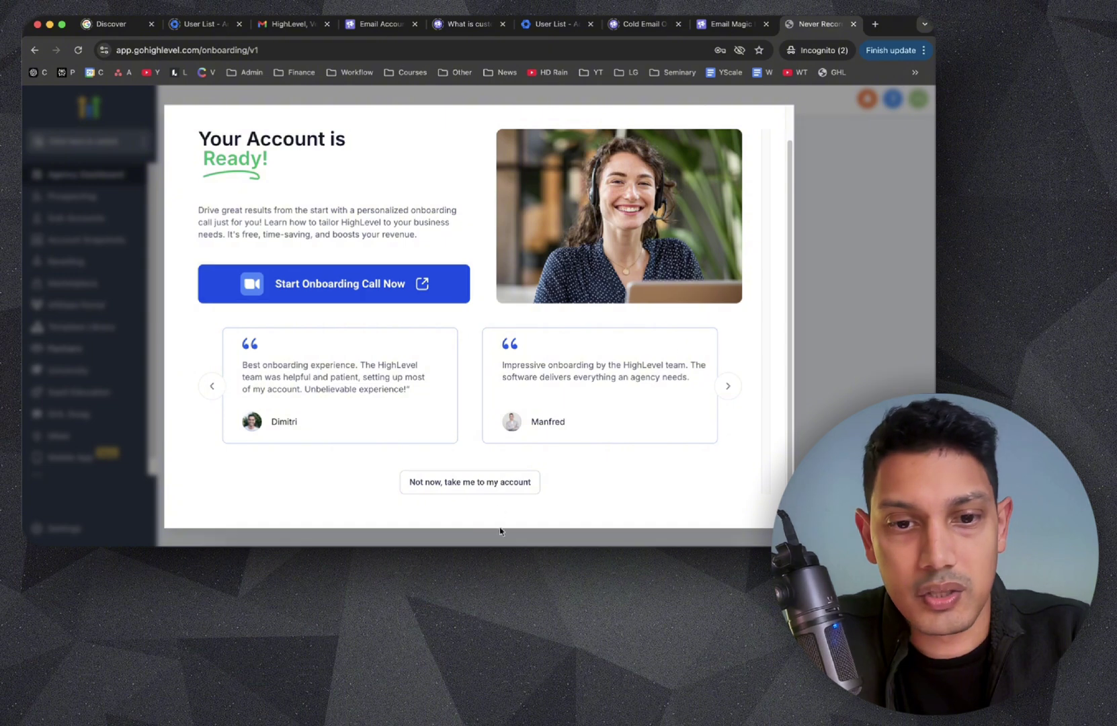
click(504, 485)
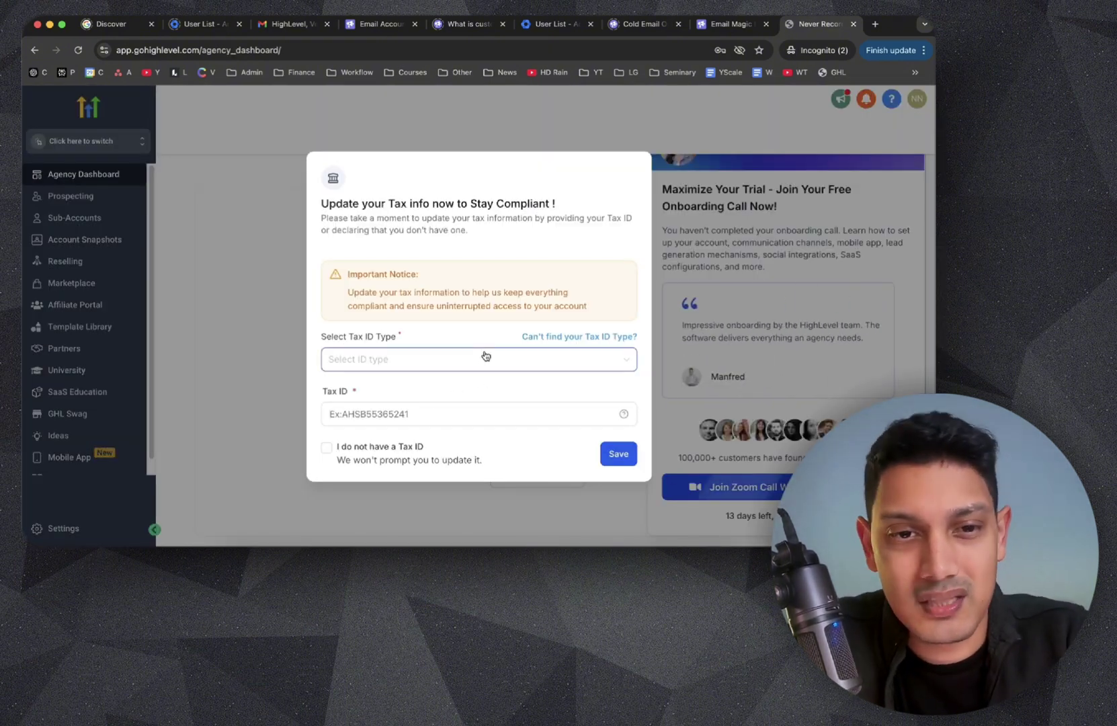
- Tick 'I do not have a Tax ID' in the tax info prompt and save it
click(484, 363)
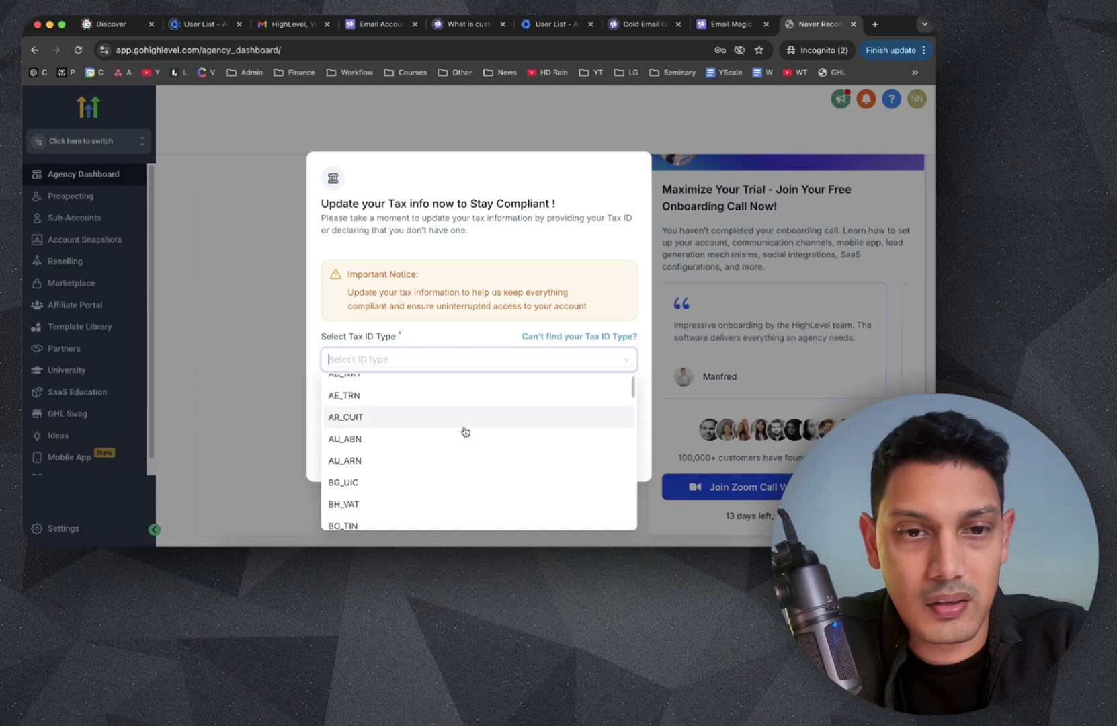
text(US)
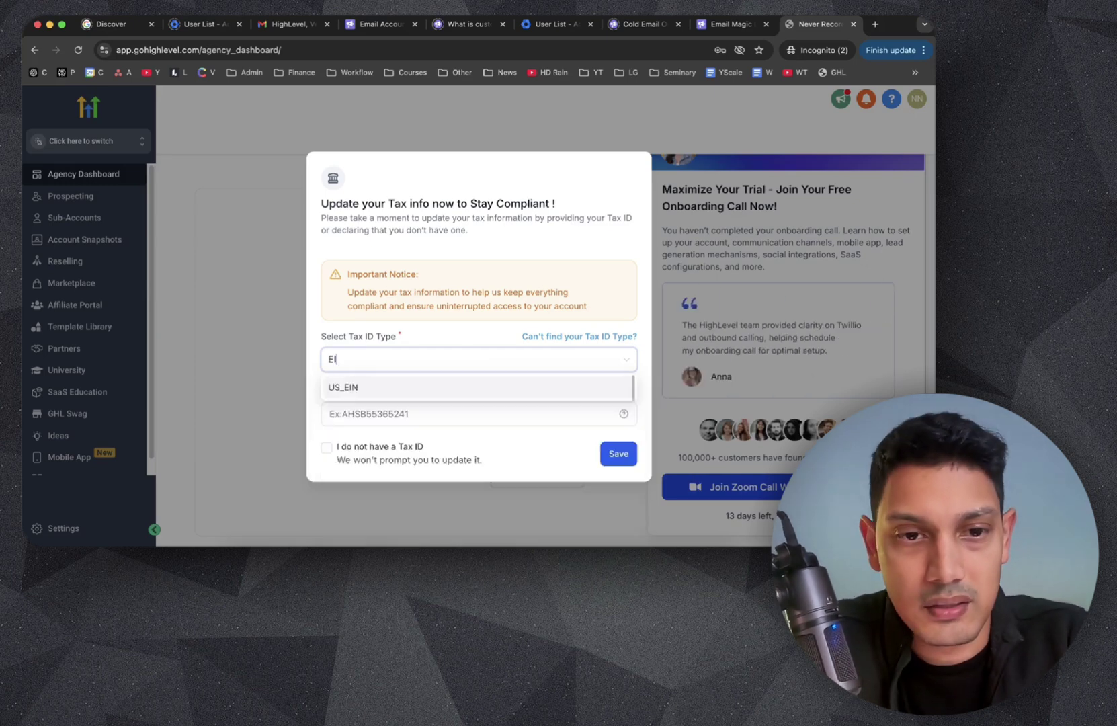
click(442, 389)
click(400, 415)
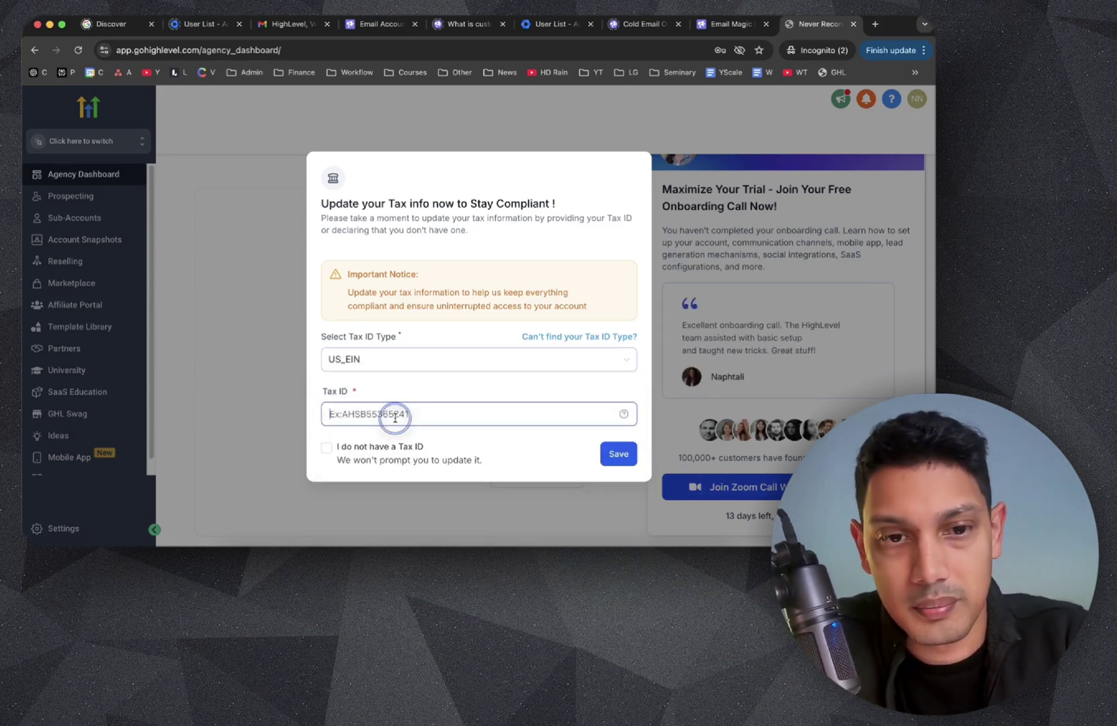
click(376, 449)
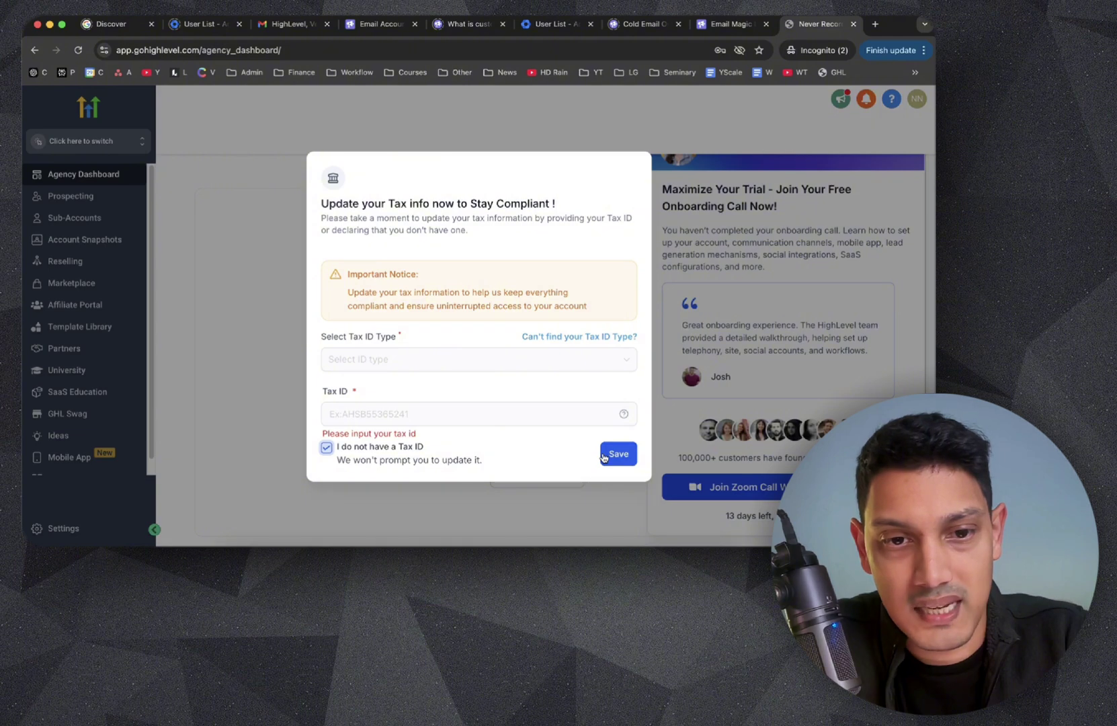
click(608, 456)
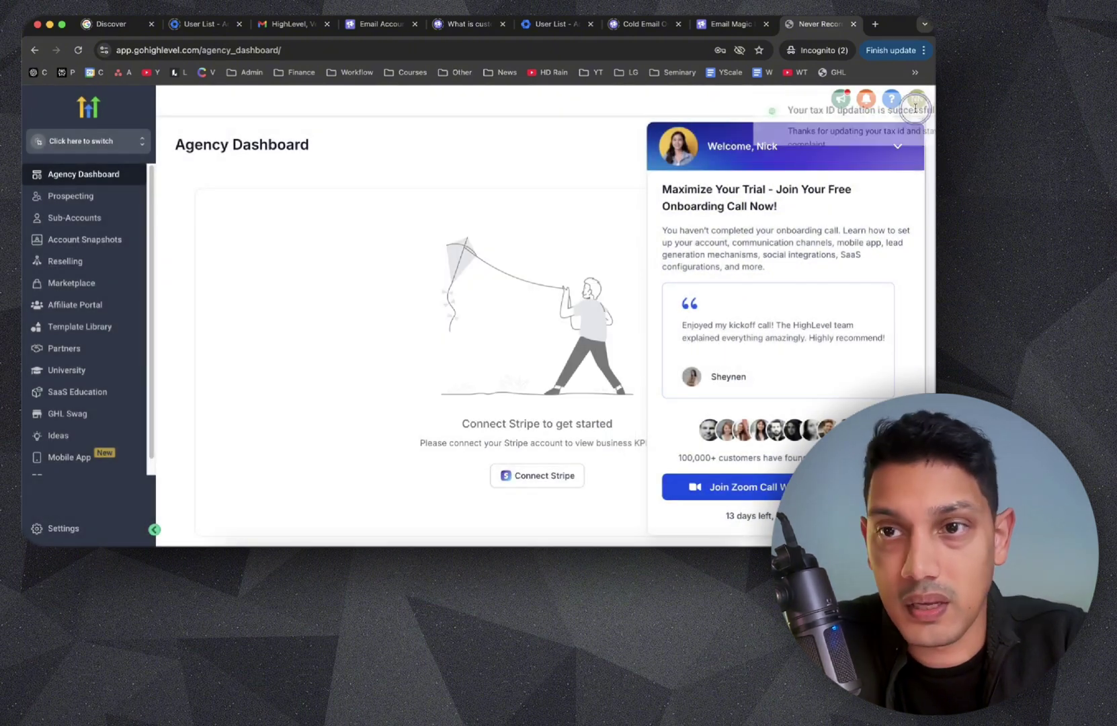
- Collapse the welcome panel and open the empty Sub-Accounts client list from the sidebar
click(901, 147)
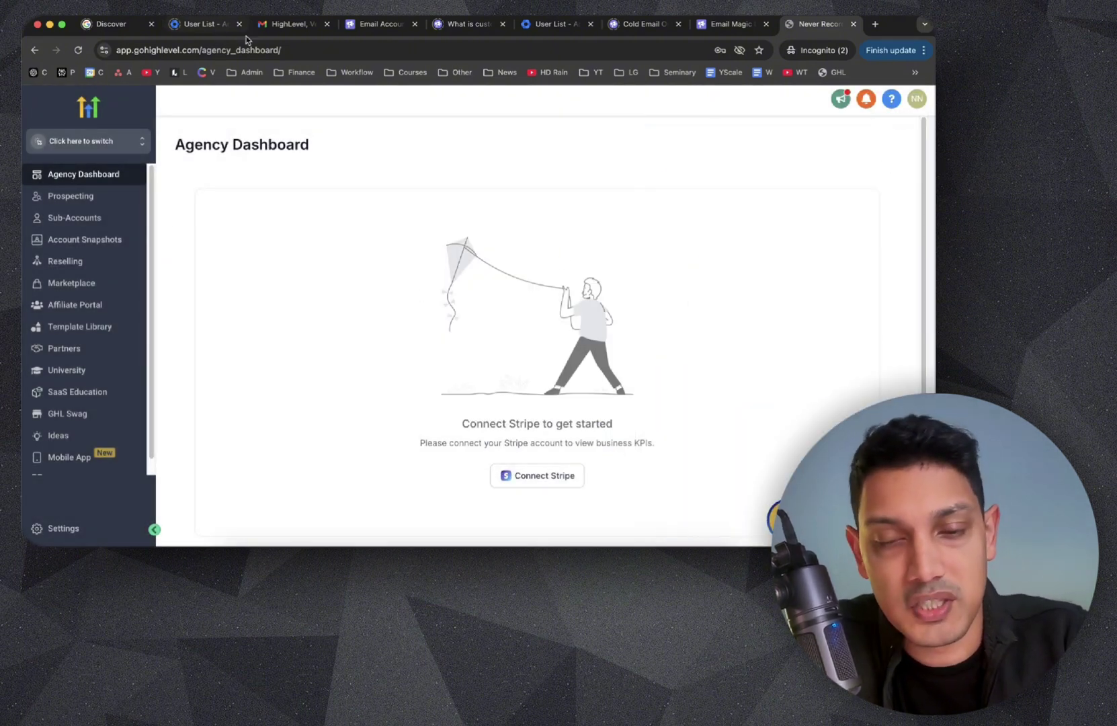
click(86, 142)
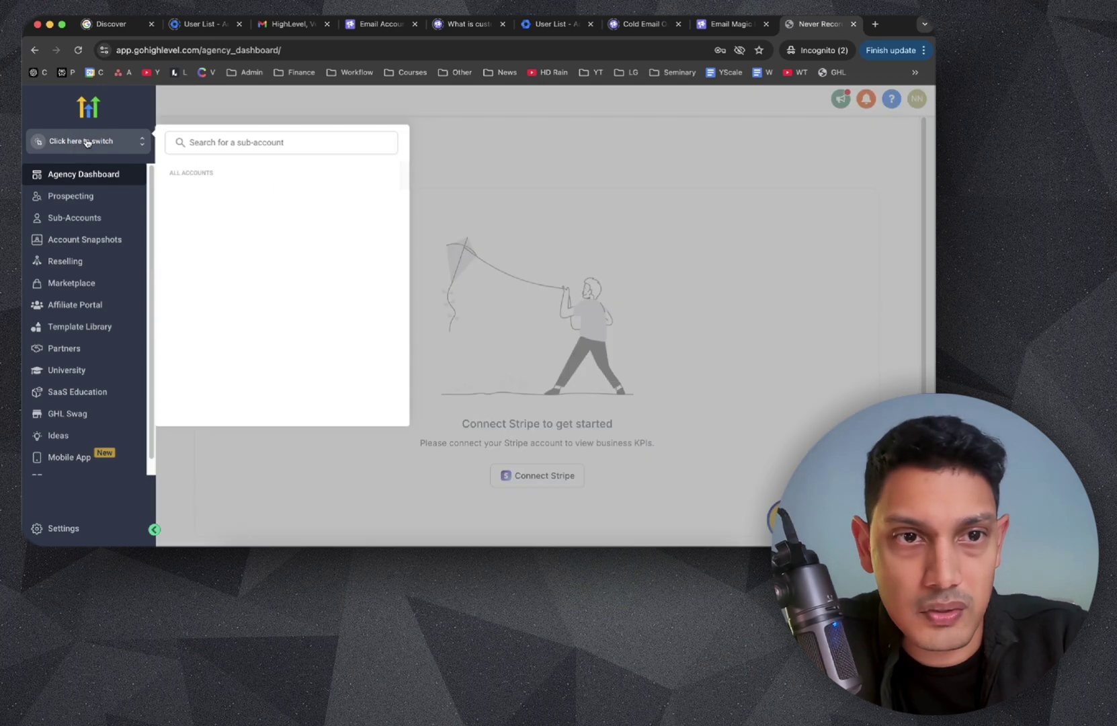
click(104, 149)
click(432, 249)
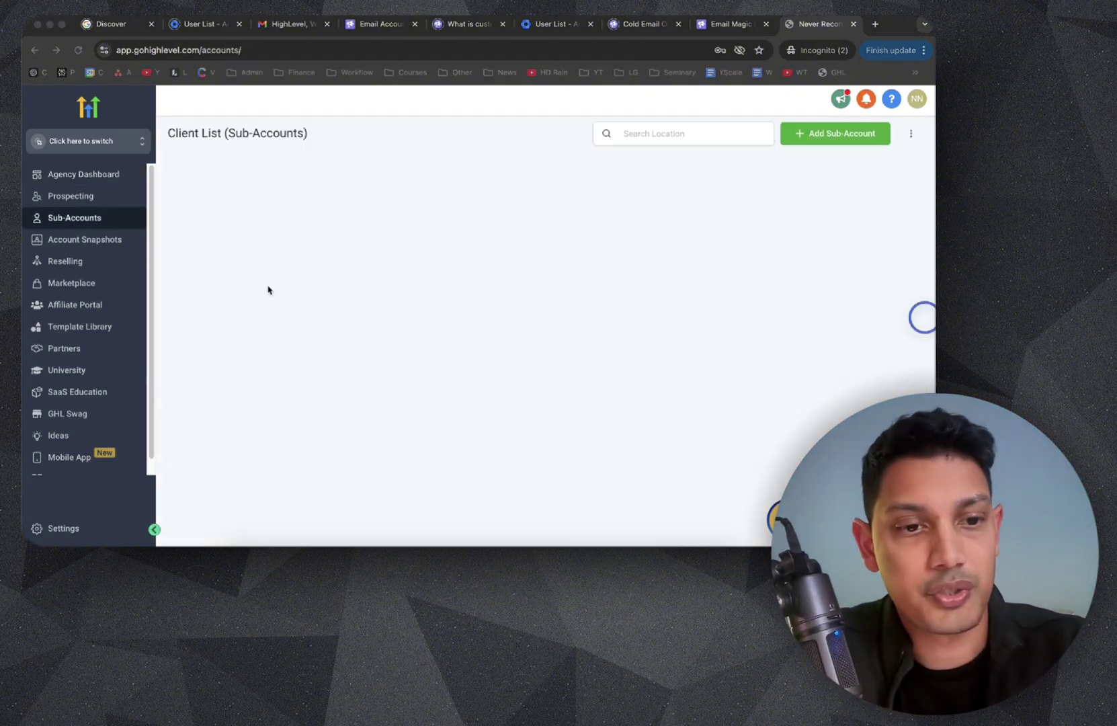
click(105, 221)
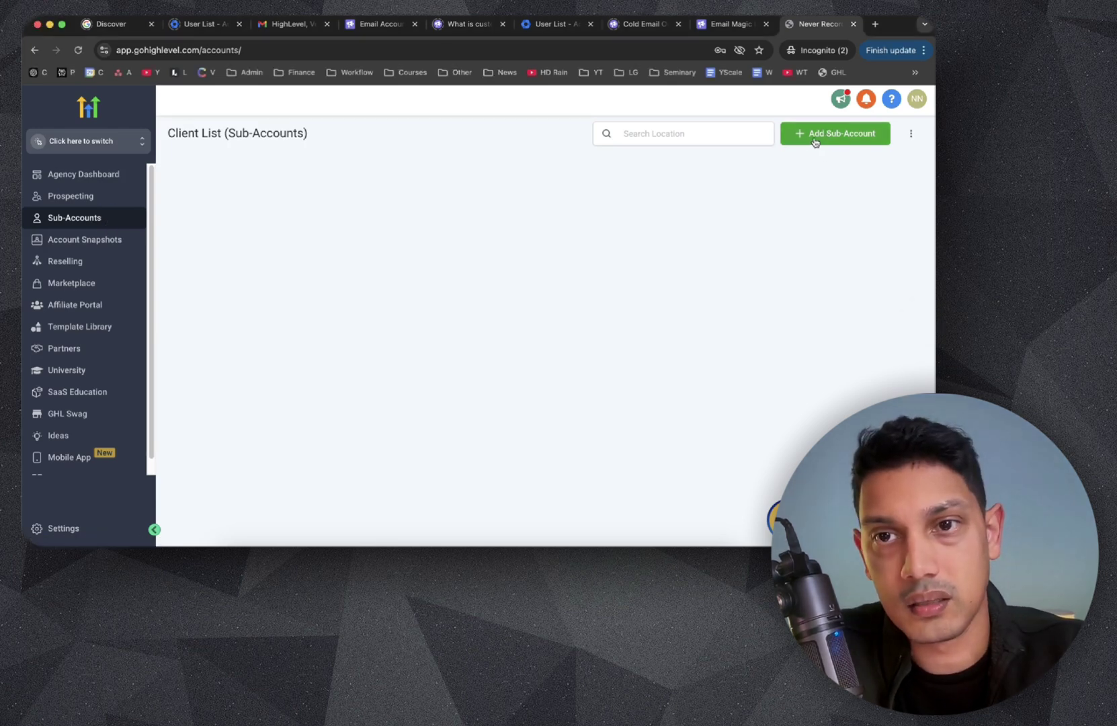
- Begin Add Sub-Account, browse the snapshot templates, and Select & Continue on the chosen one
click(849, 131)
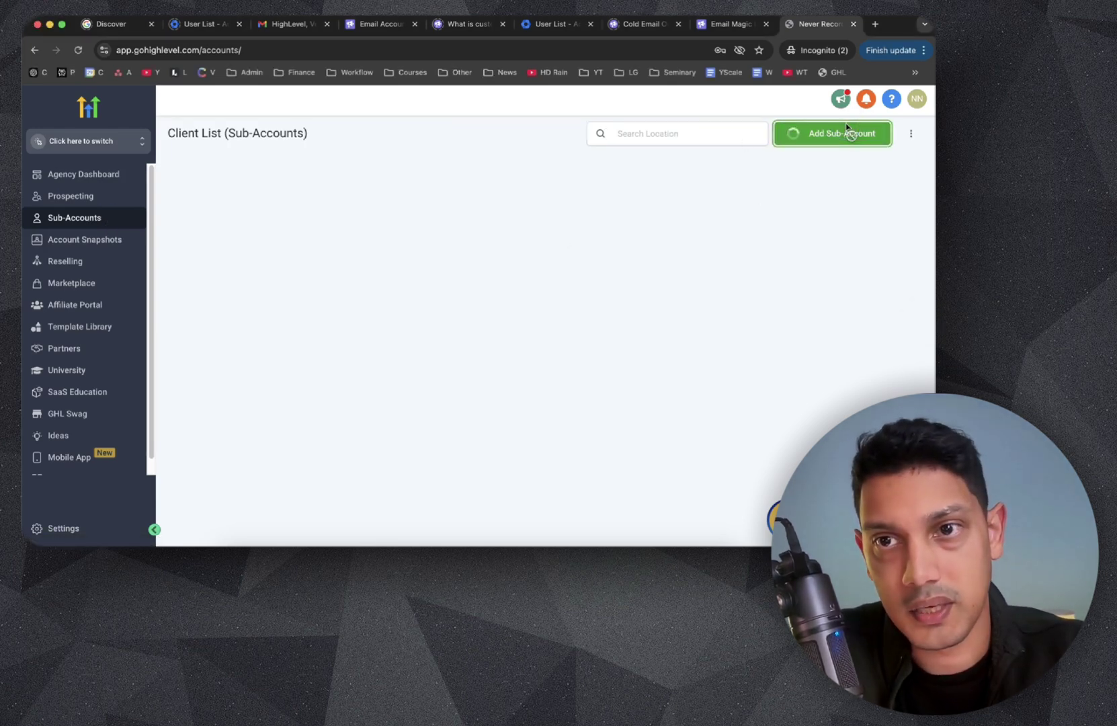
scroll(534, 311, down, 2)
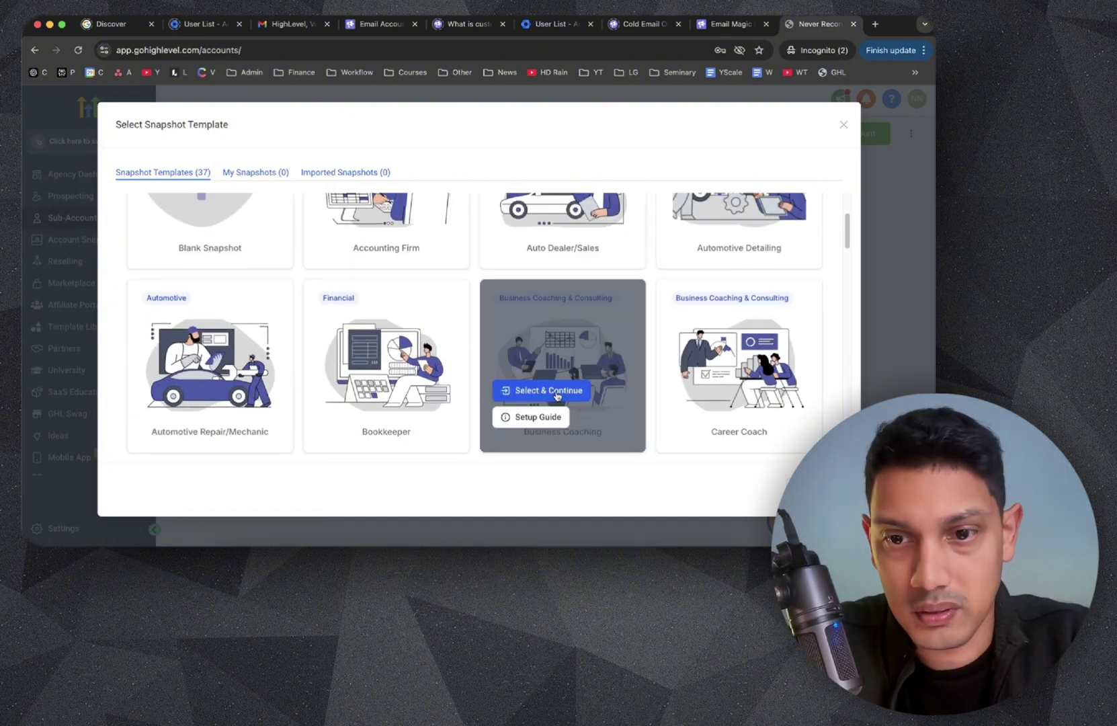
scroll(557, 395, down, 3)
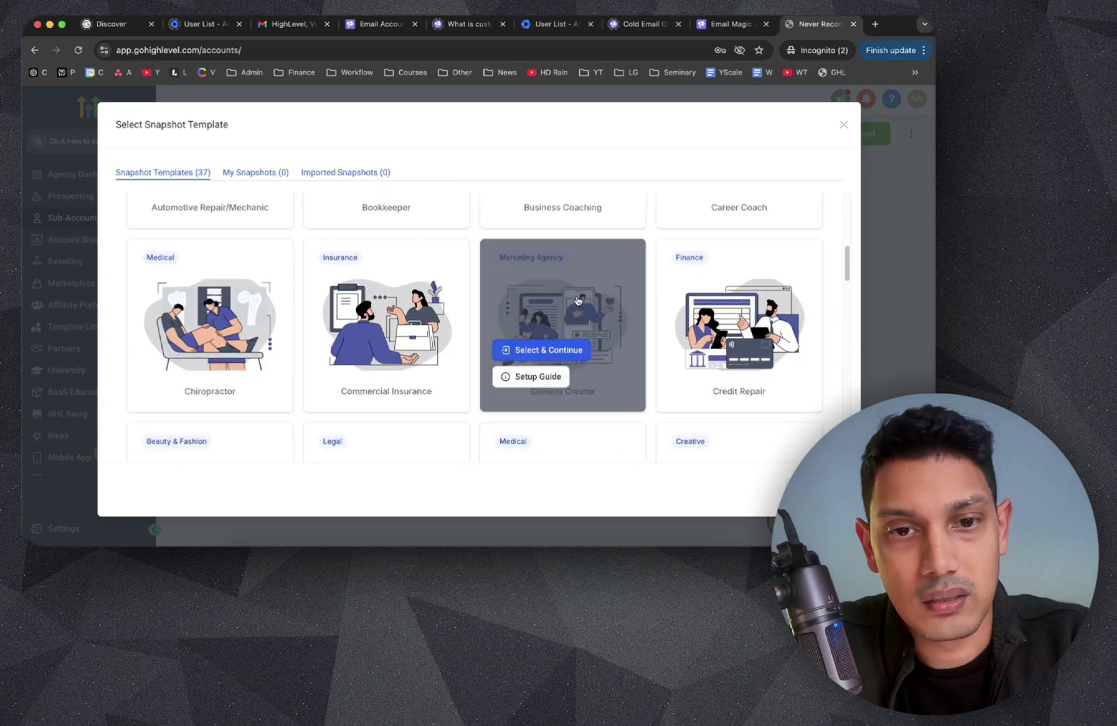
scroll(575, 358, up, 3)
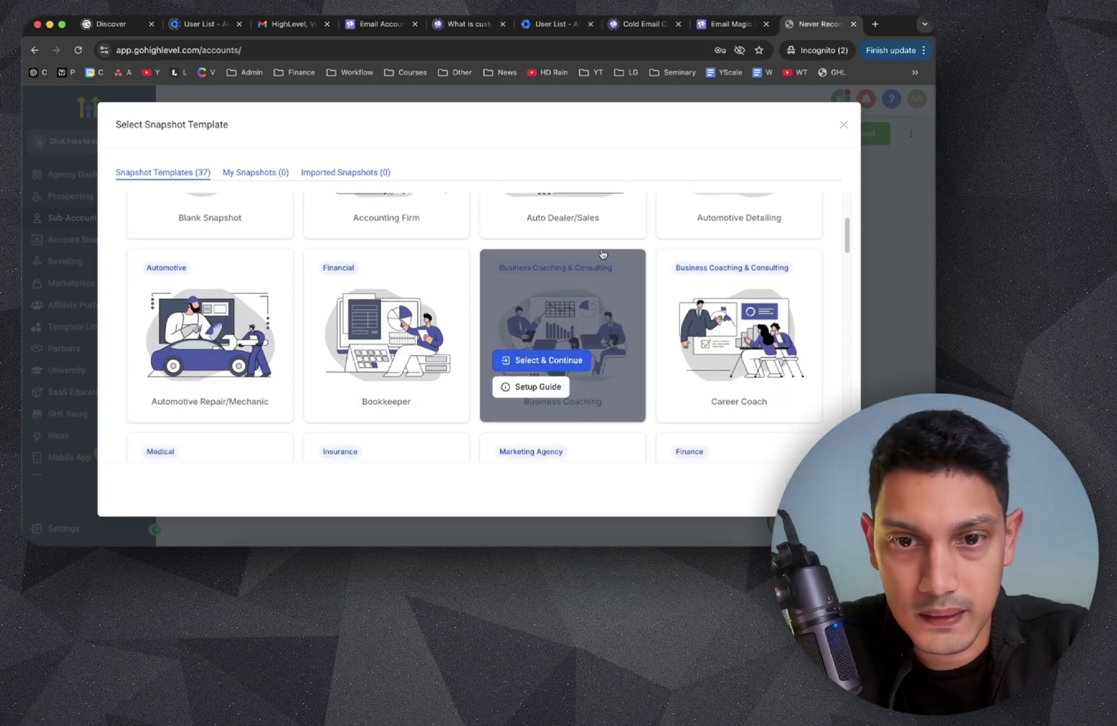
click(575, 367)
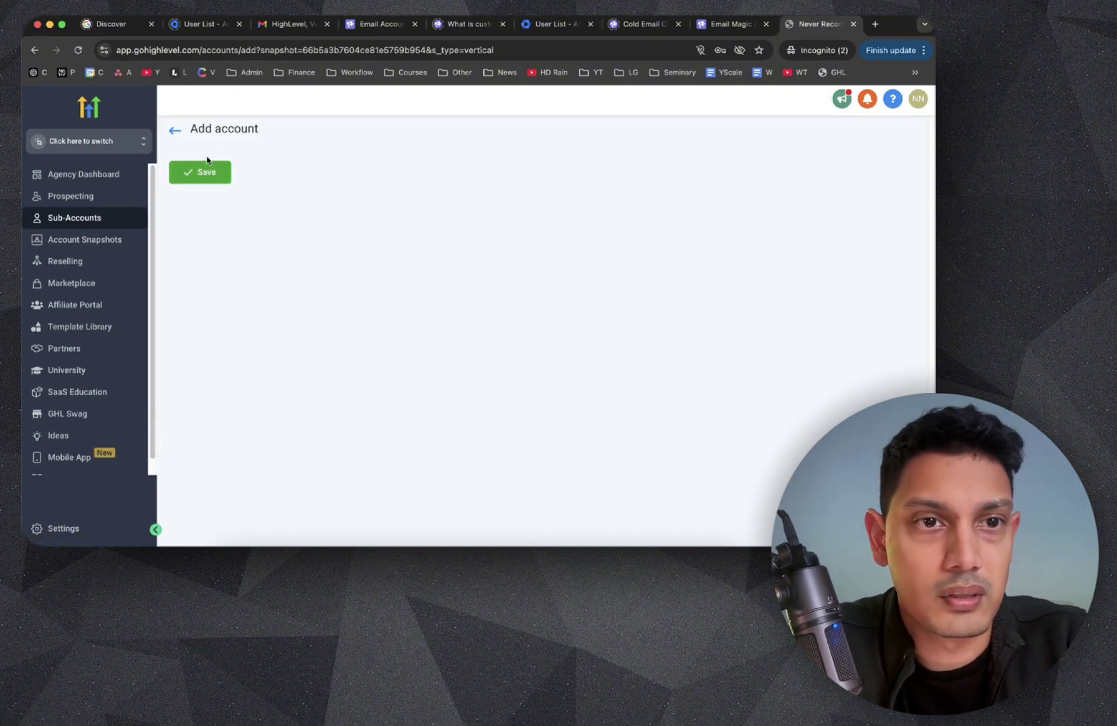
- Fill in the 'Never Record' account form with website neverrecord.com and save it
click(207, 178)
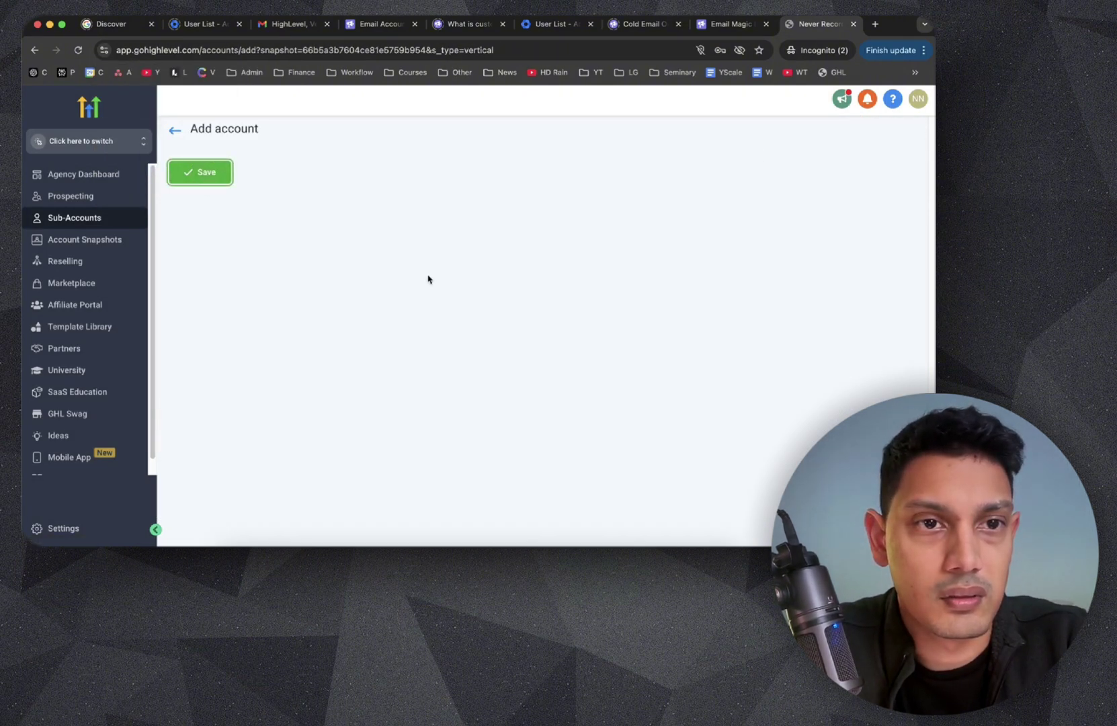
scroll(355, 263, down, 10)
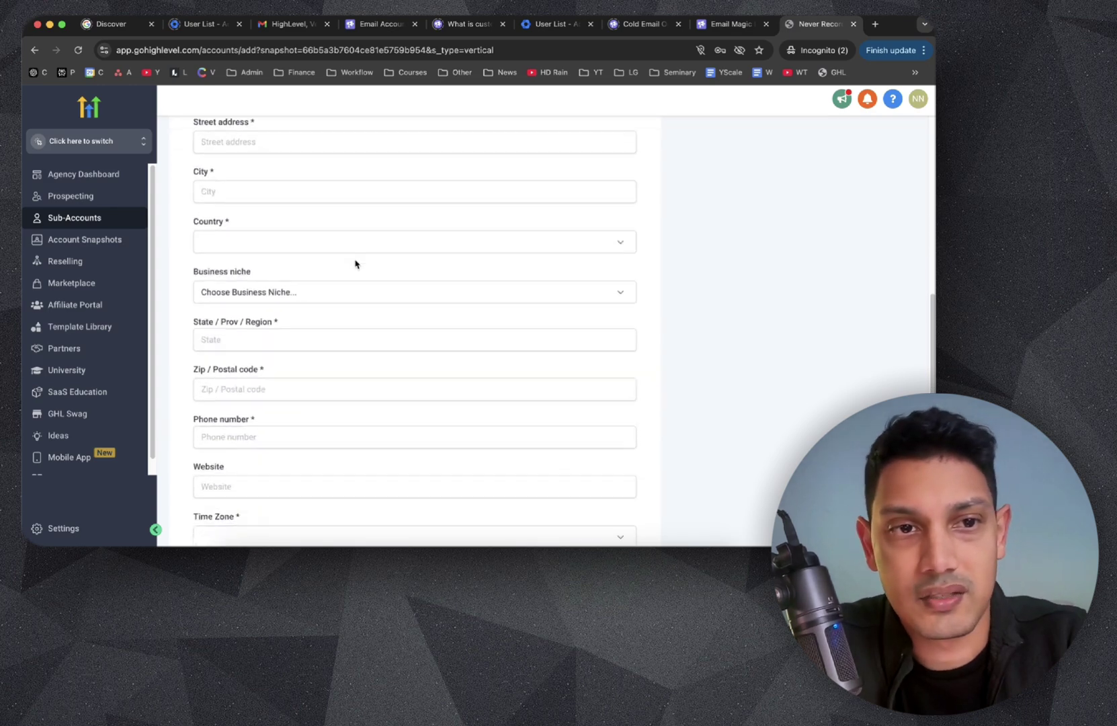
scroll(355, 264, up, 10)
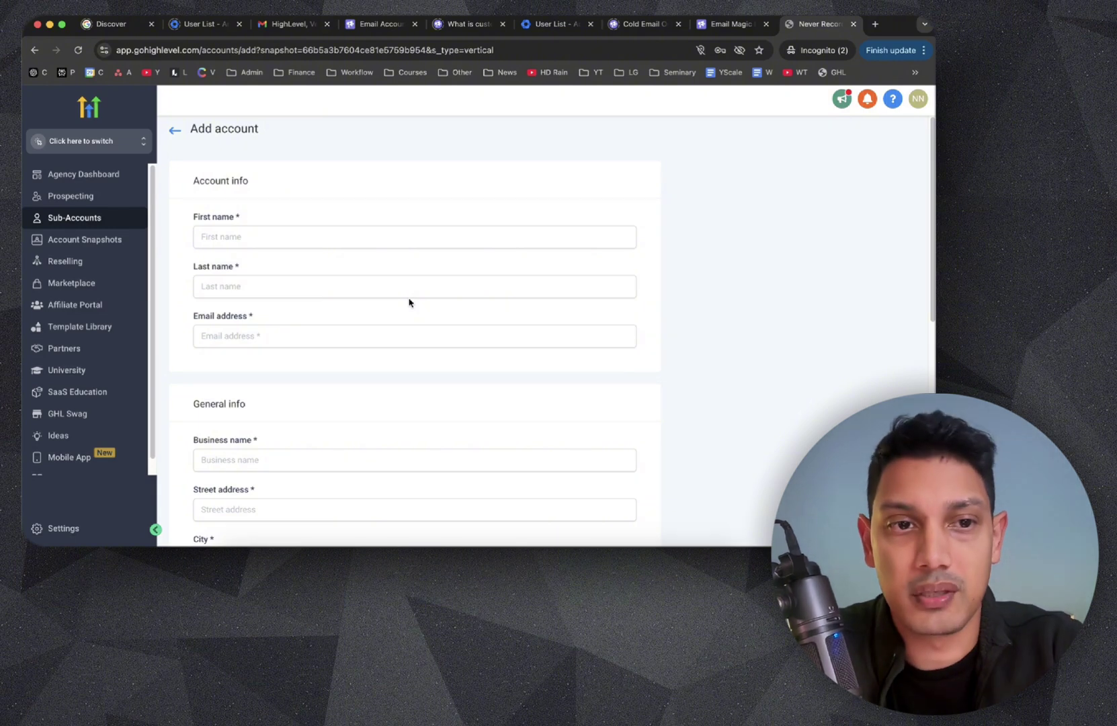
scroll(409, 299, down, 1)
scroll(409, 299, down, 1)
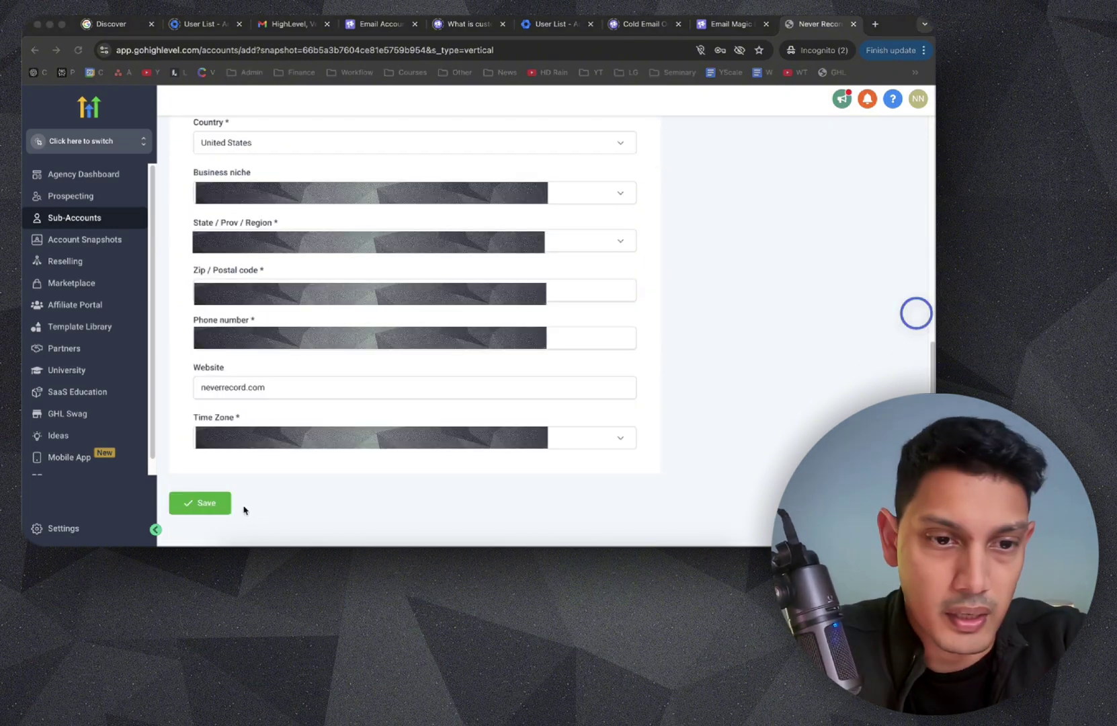
click(218, 509)
click(196, 506)
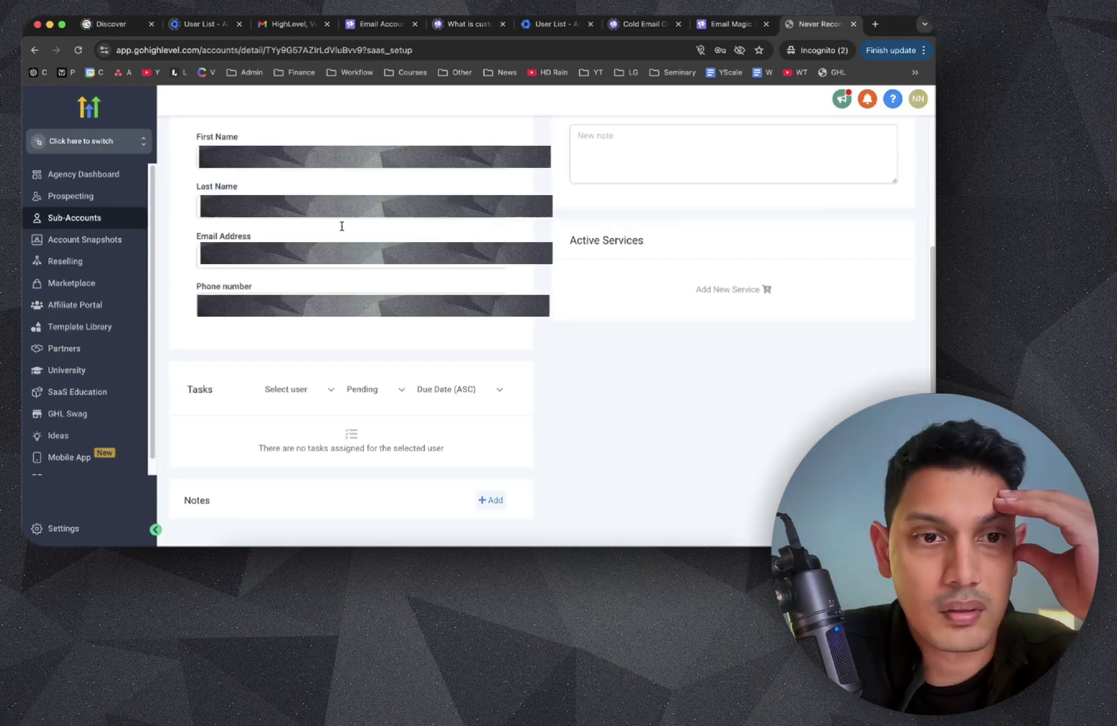
scroll(345, 232, up, 5)
- Switch to the Never Record sub-account and open Sites to list its Business Coaching Offer funnel
click(80, 141)
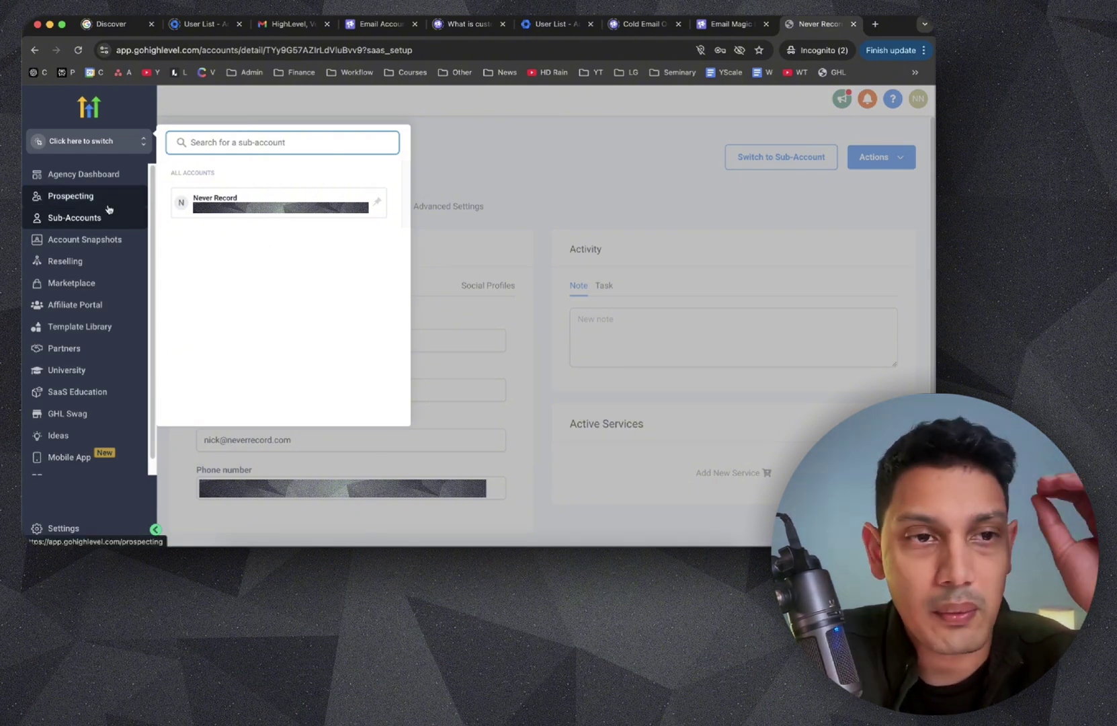
click(216, 203)
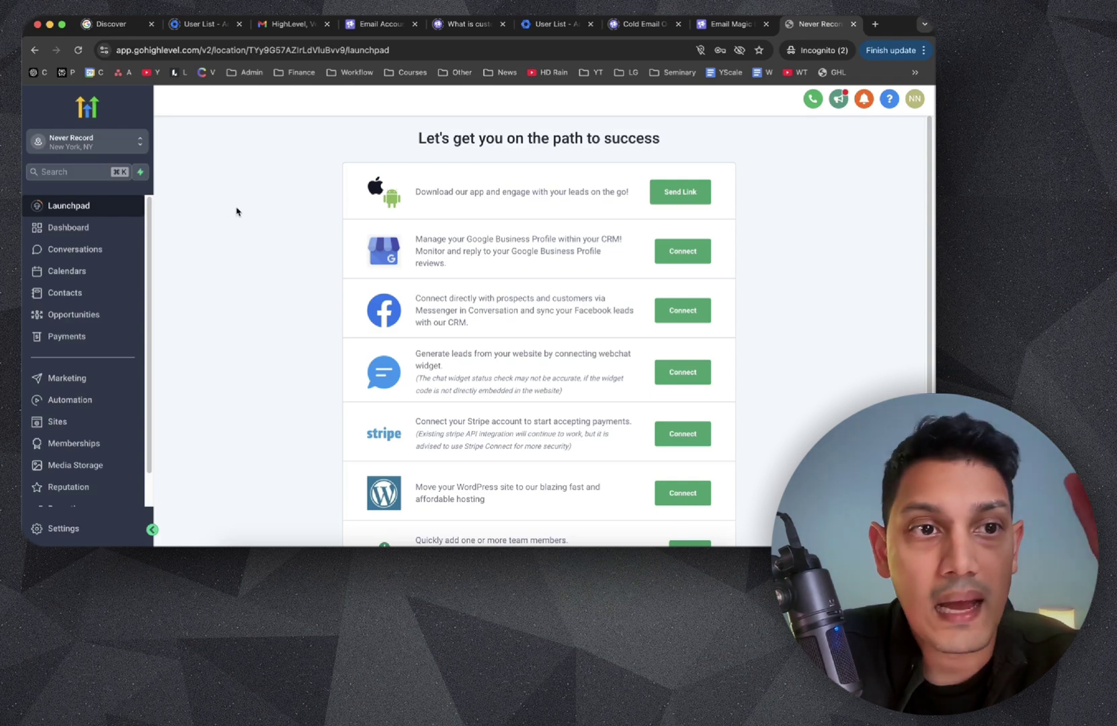
scroll(236, 211, down, 2)
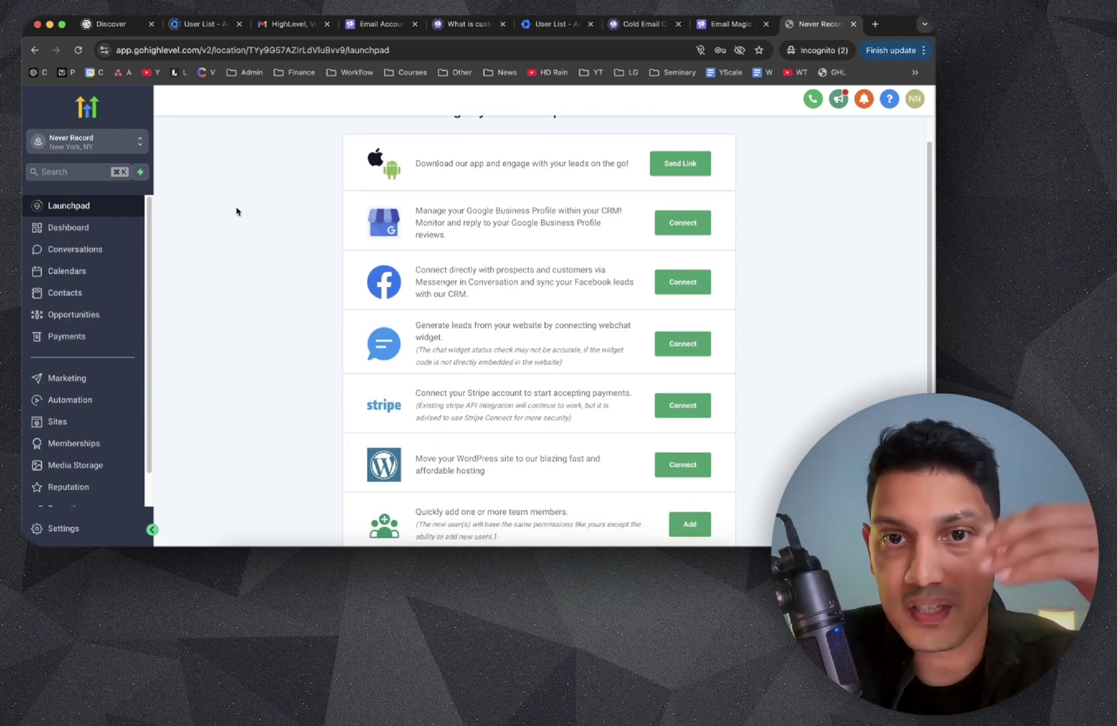
scroll(237, 210, down, 2)
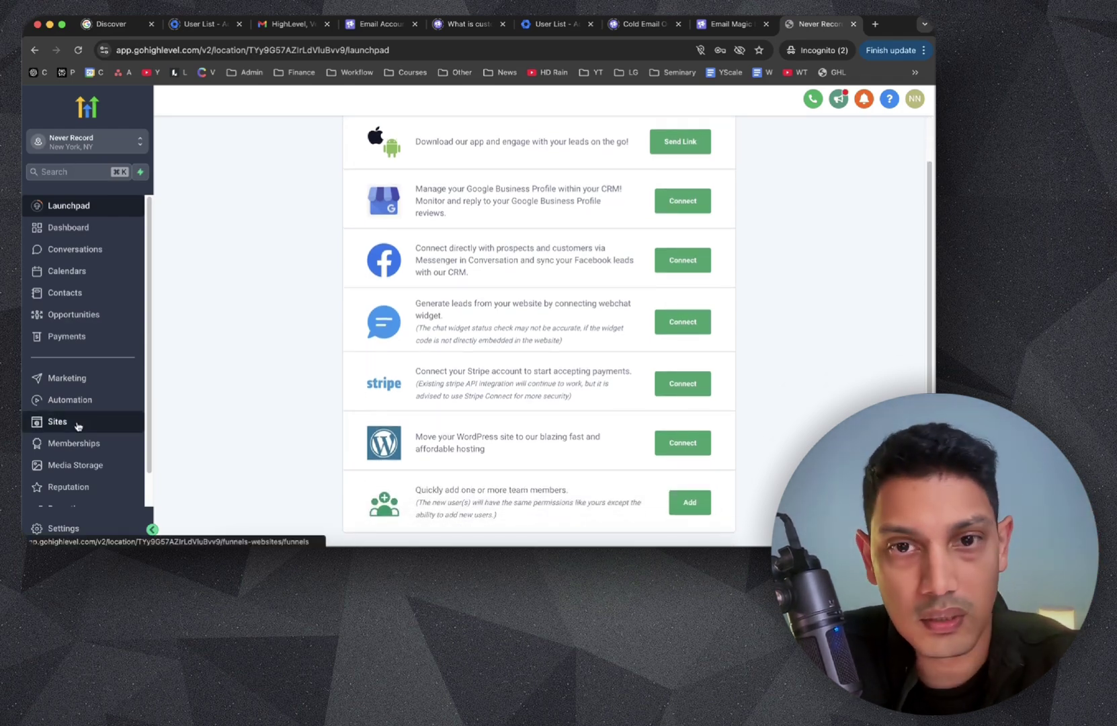
click(78, 425)
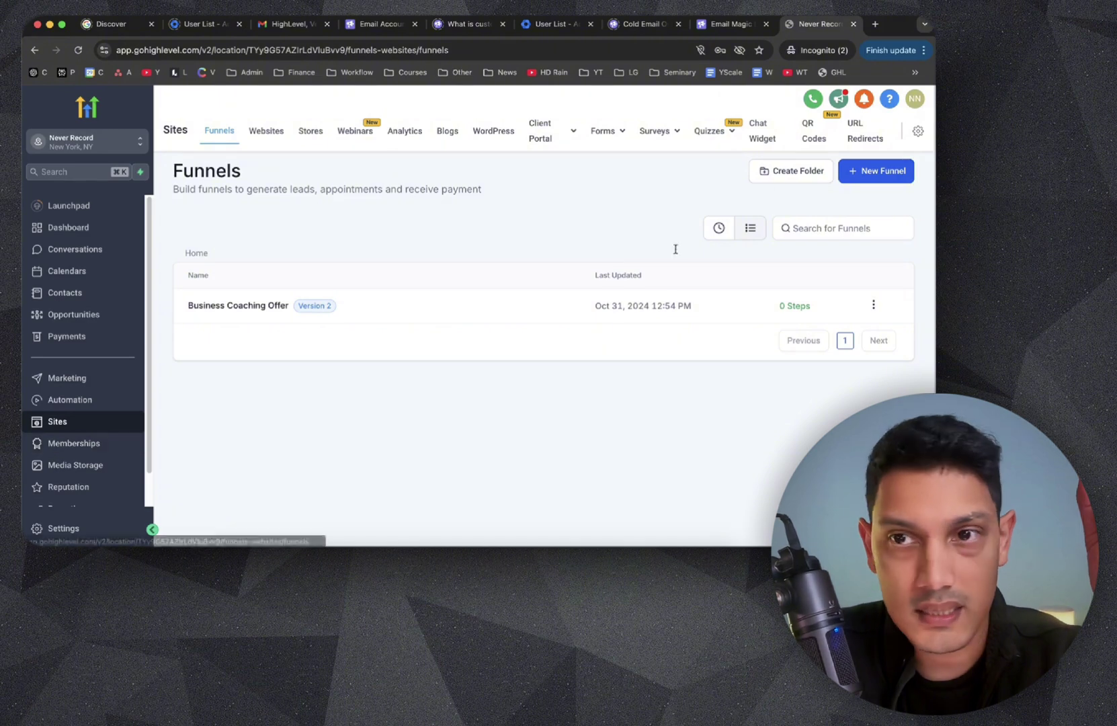
- Enter neverrecord.com as the domain in the domain settings' Connect a domain dialog and continue
click(919, 134)
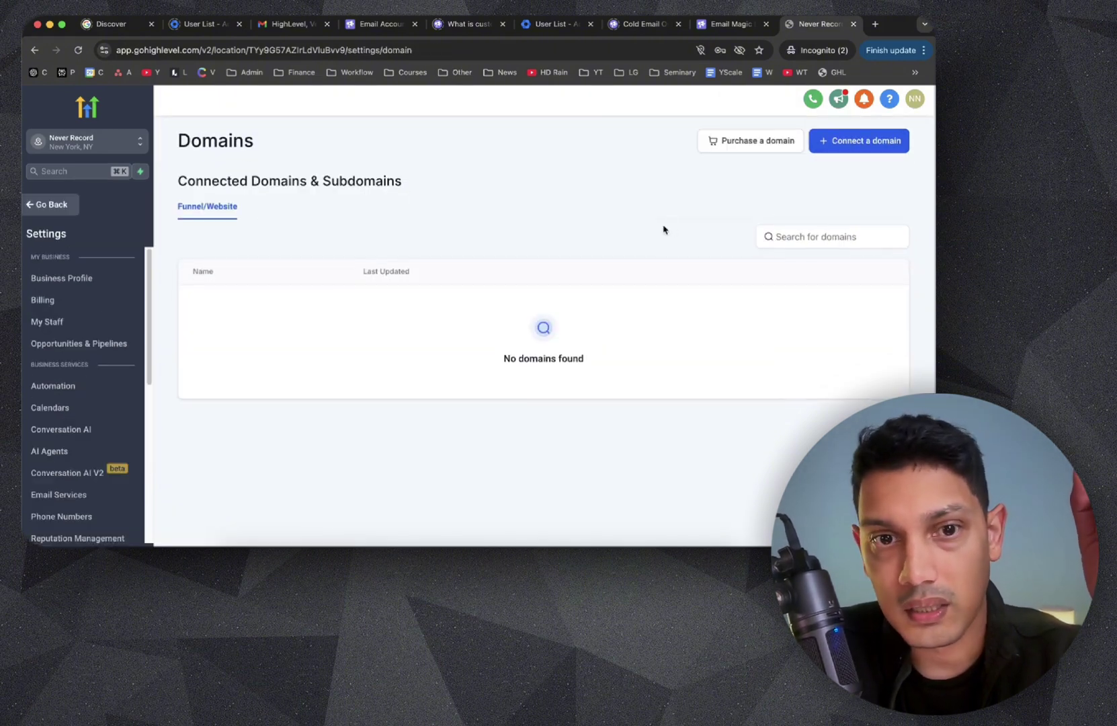
click(855, 149)
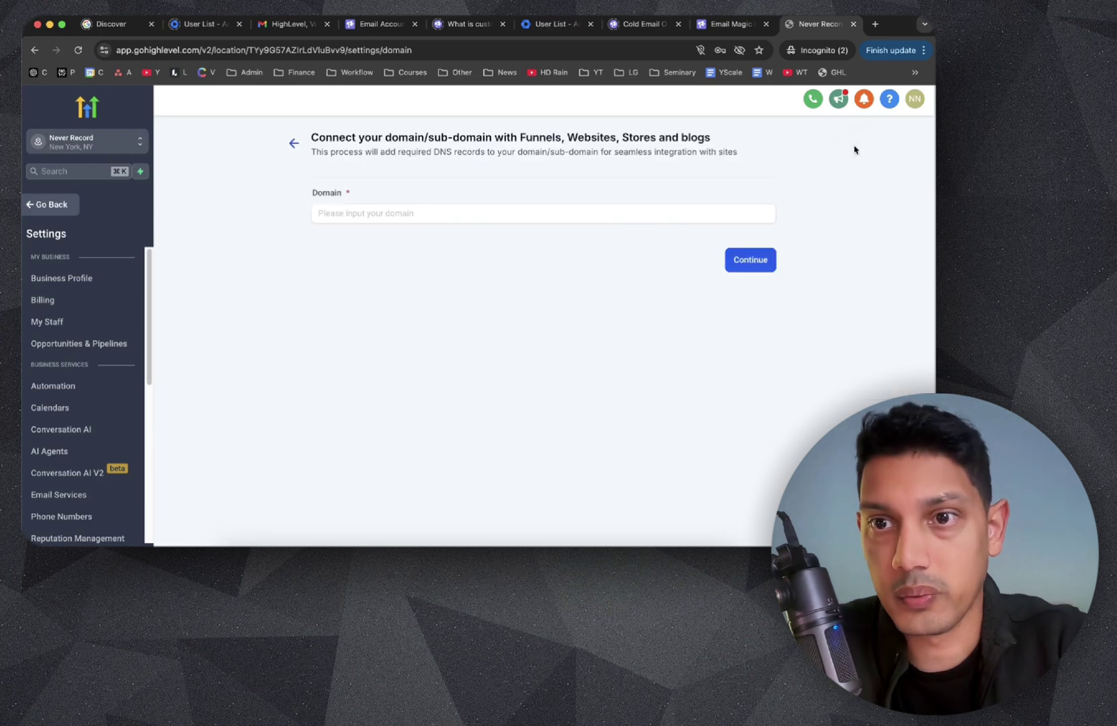
click(402, 210)
text(never)
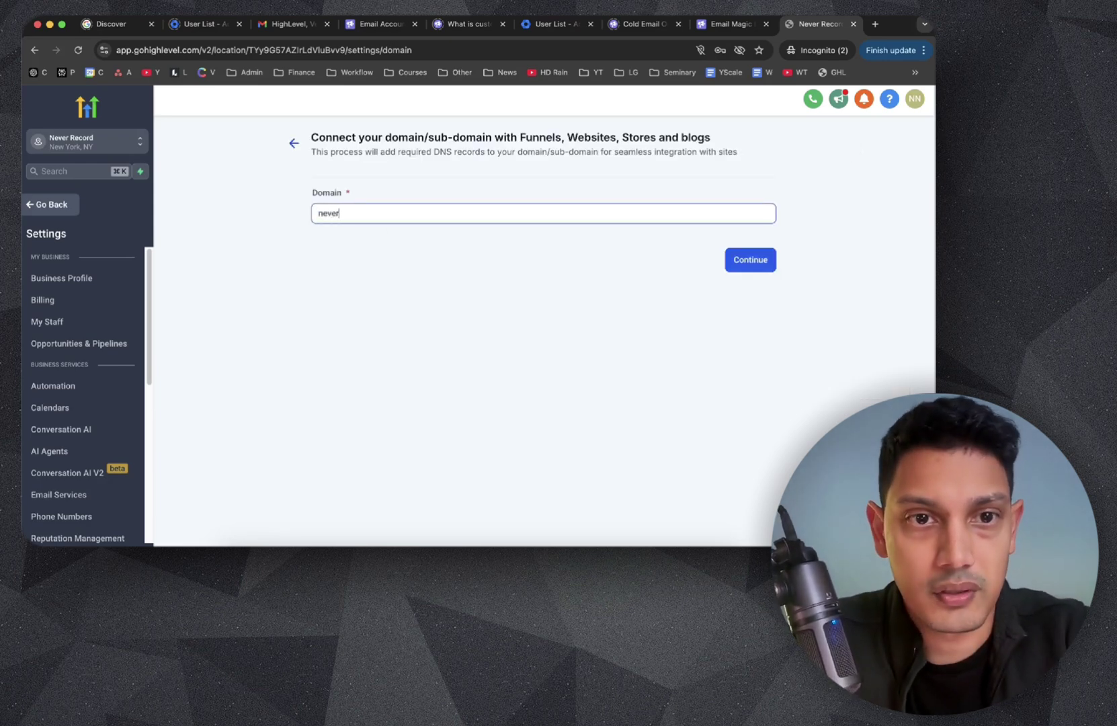
text(record.com)
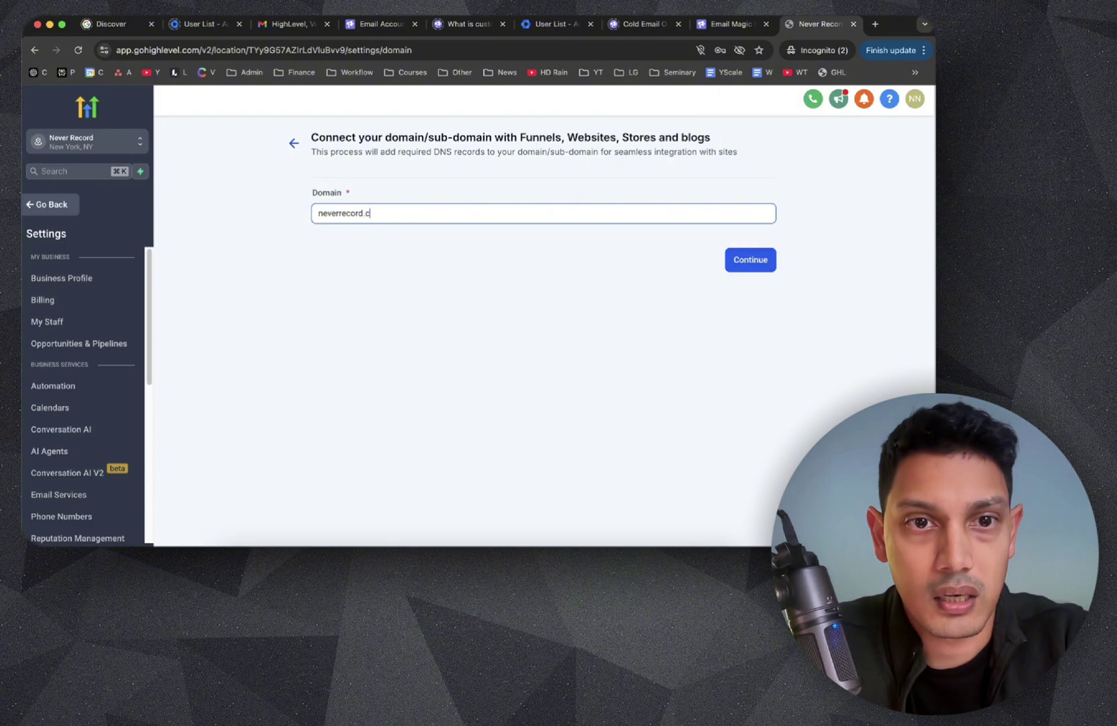
click(749, 261)
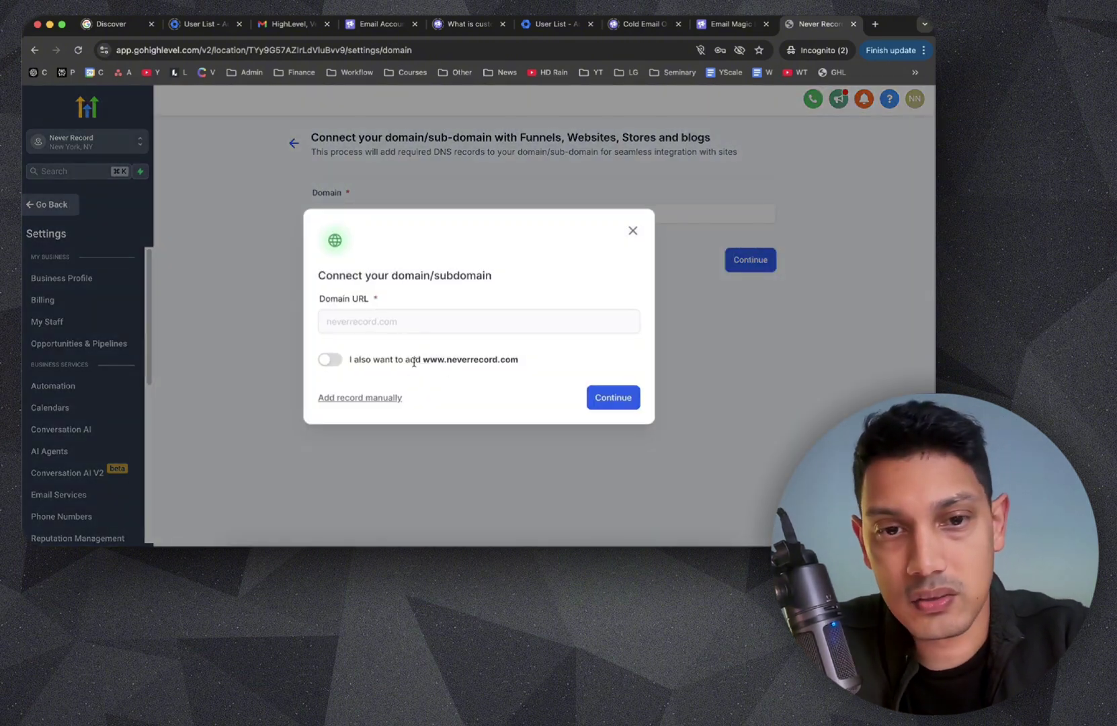
drag(415, 363, 524, 361)
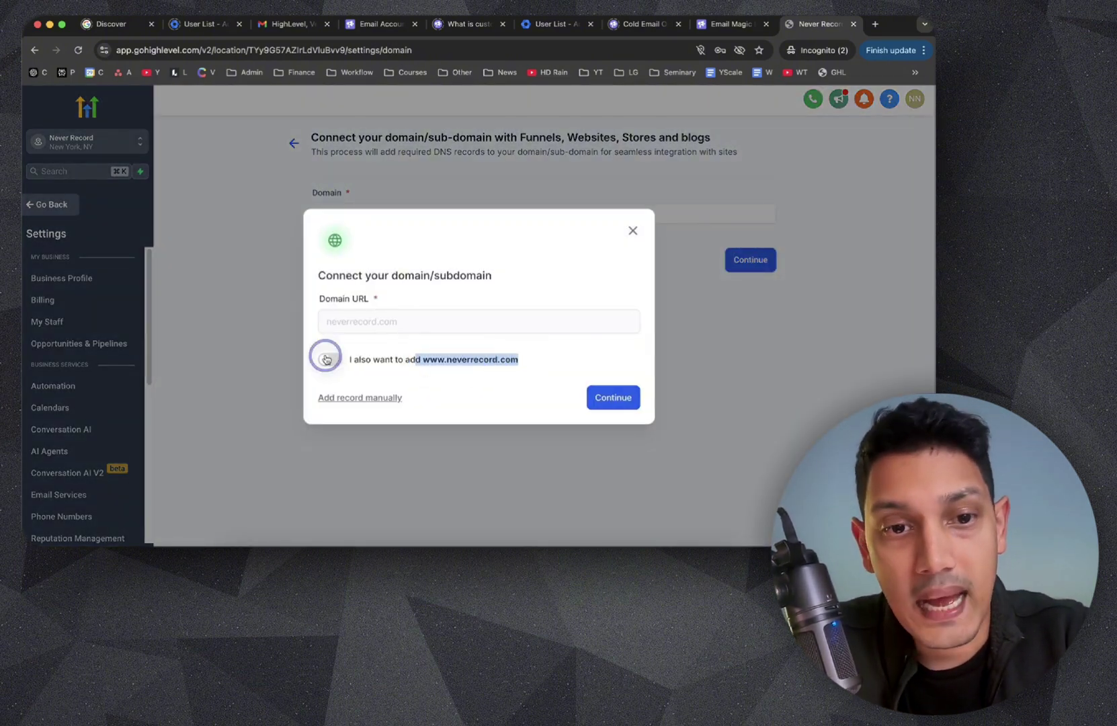
click(326, 359)
click(537, 385)
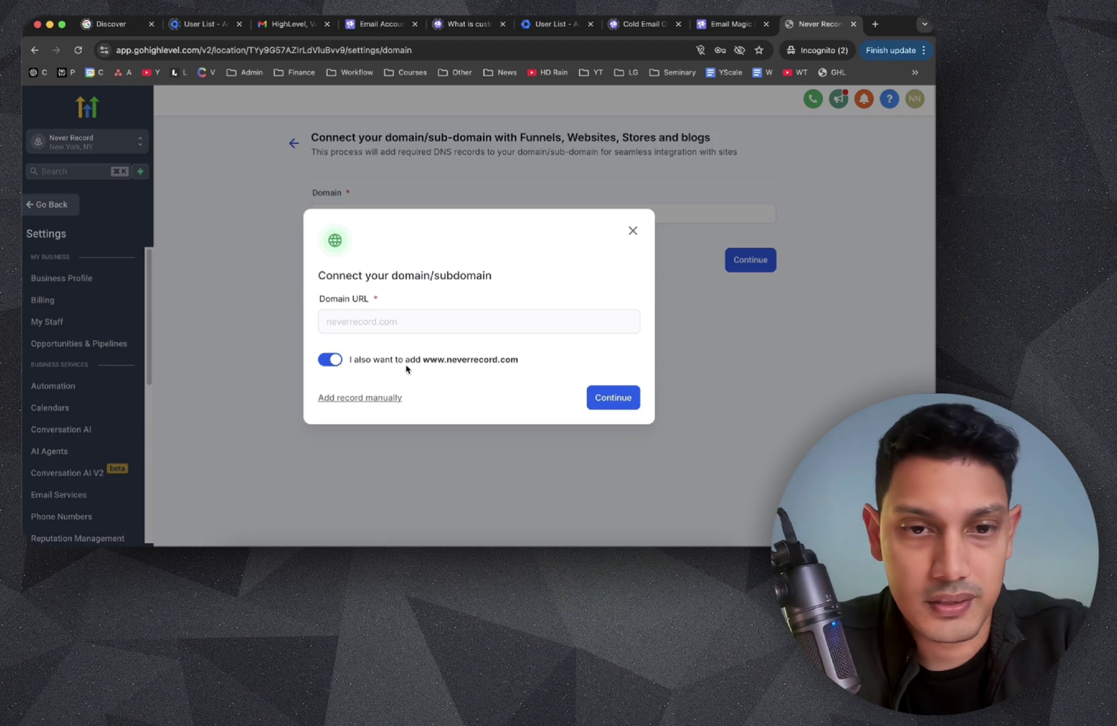
drag(425, 359, 572, 359)
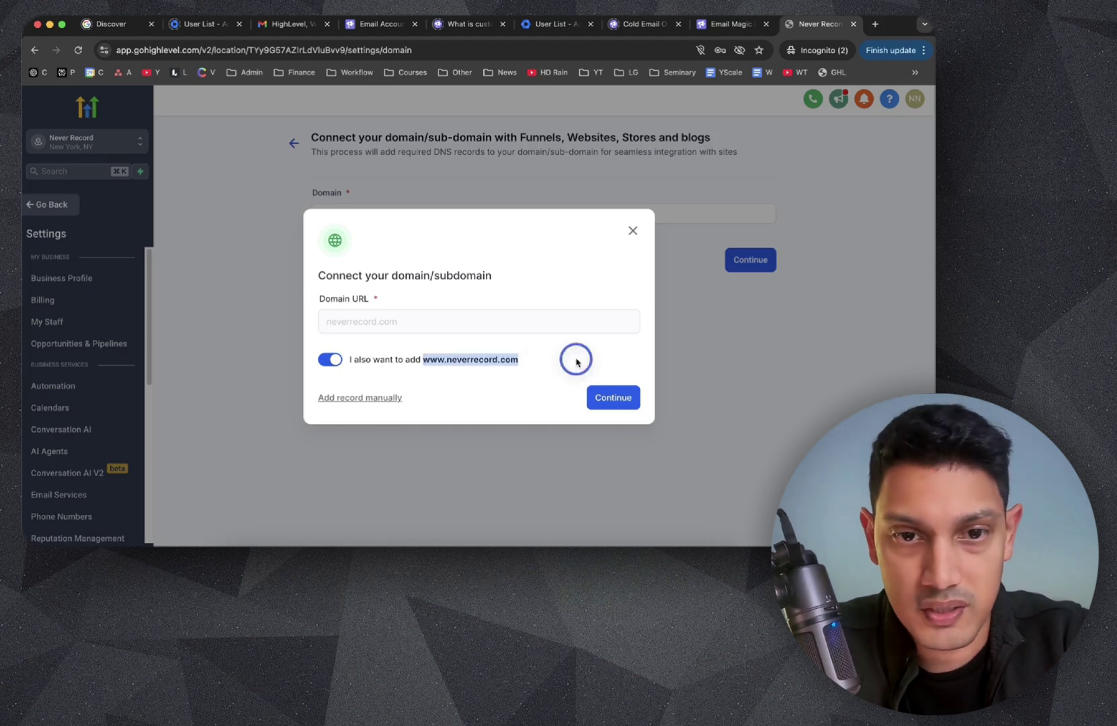
click(612, 397)
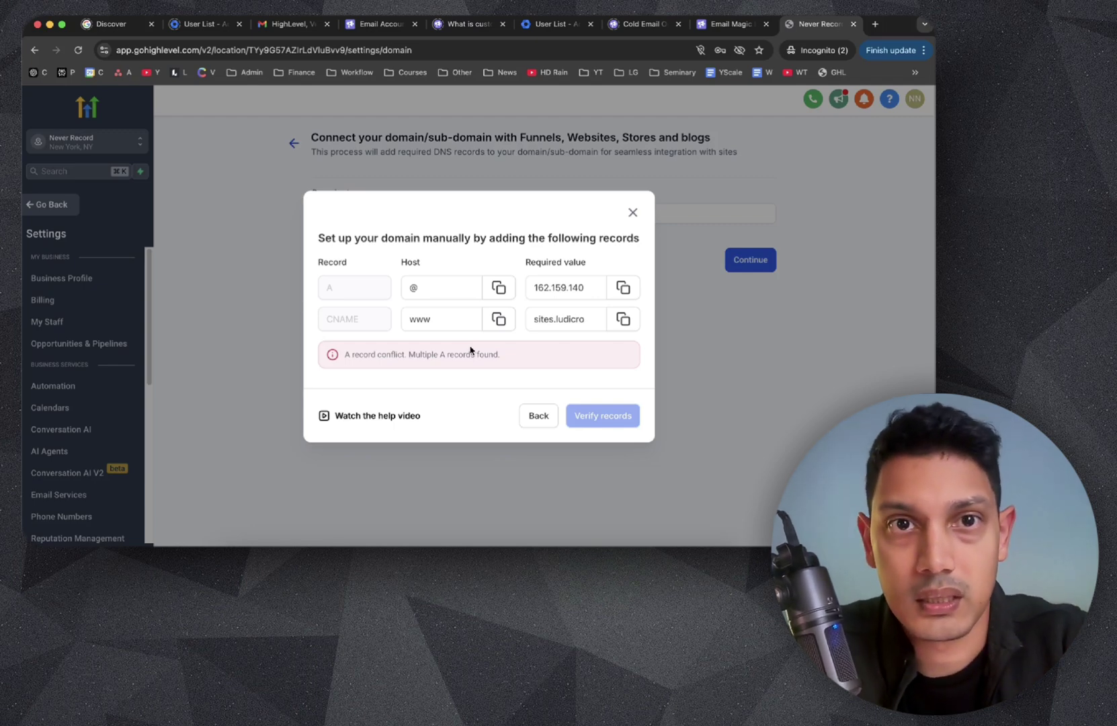
key(super+grave)
- Delete the existing ALIAS and wildcard CNAME records pointing to pixie.porkbun.com
double_click(239, 346)
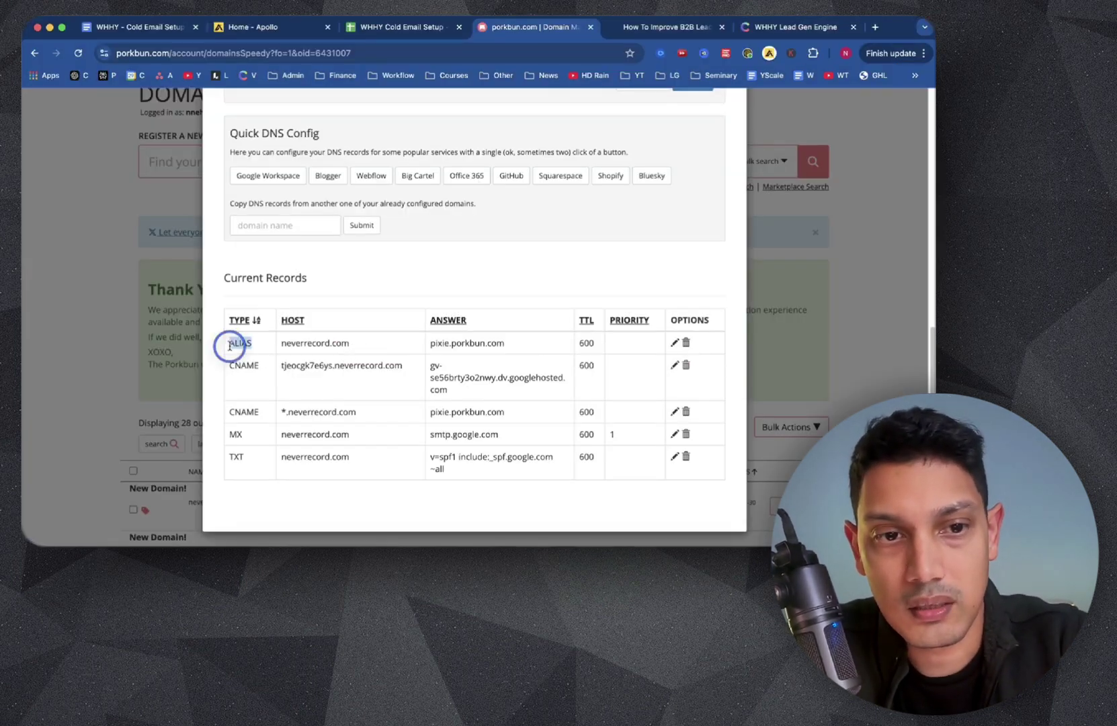
double_click(246, 368)
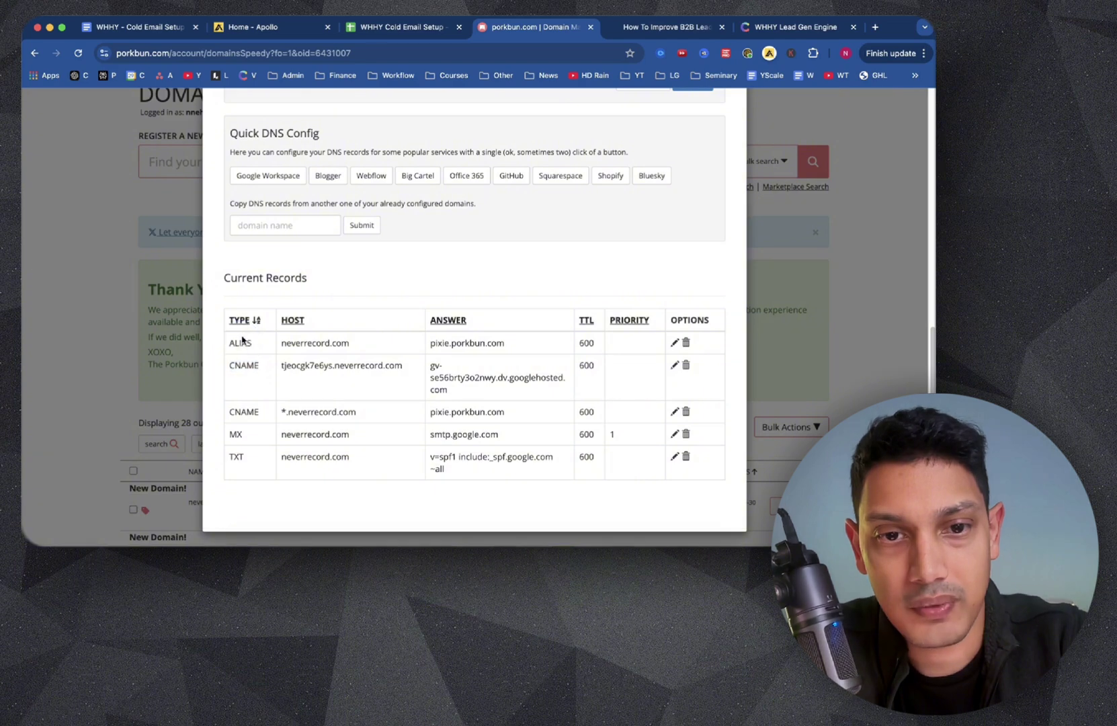
double_click(242, 342)
double_click(244, 412)
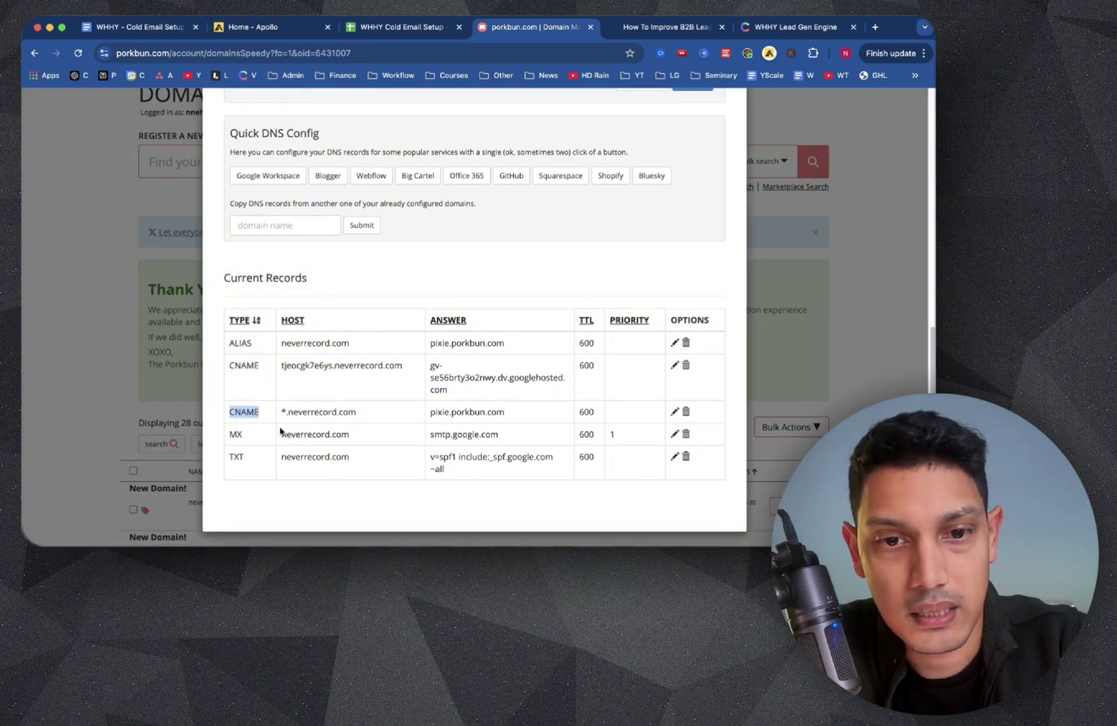
click(245, 345)
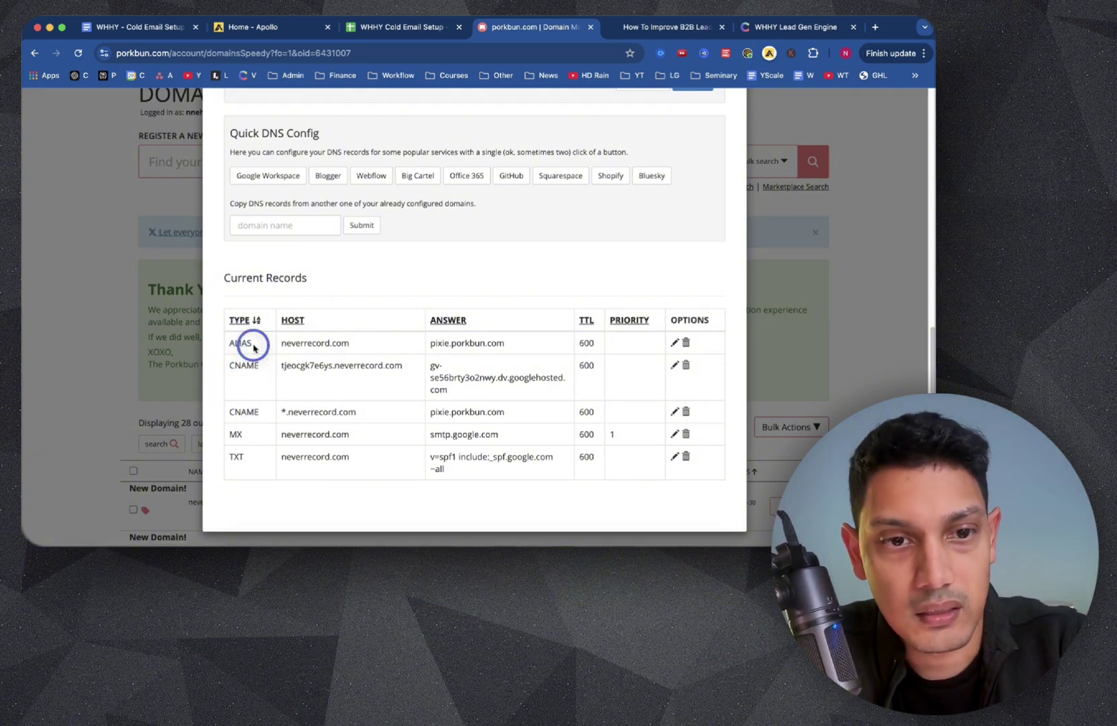
double_click(464, 344)
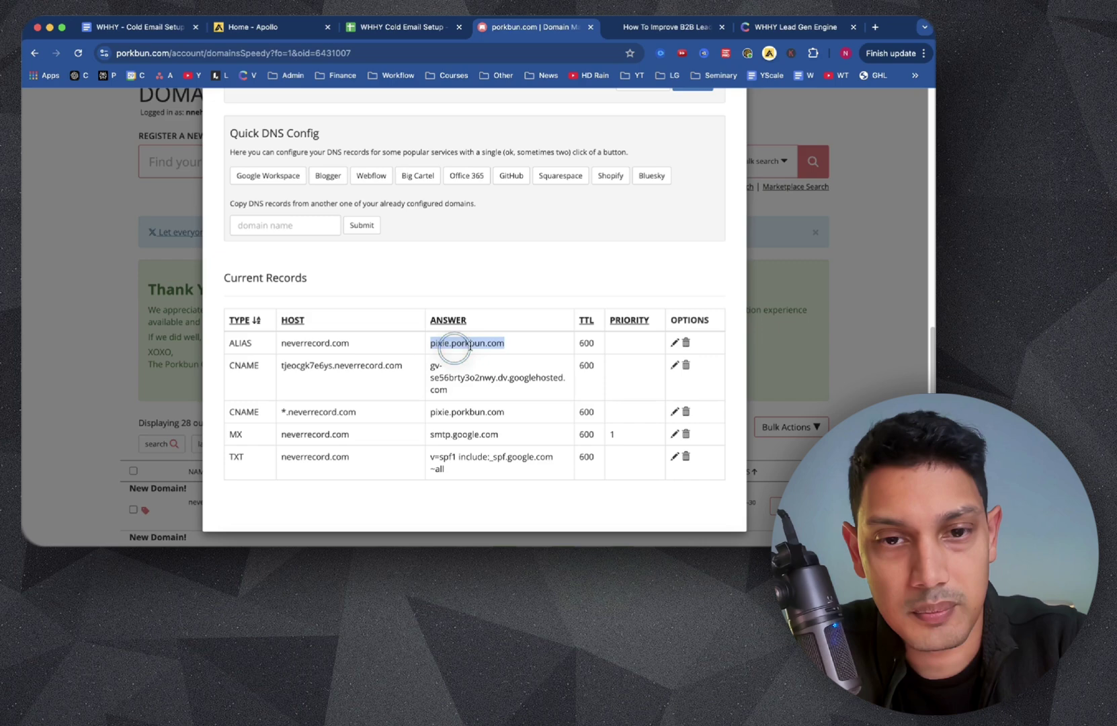
click(686, 343)
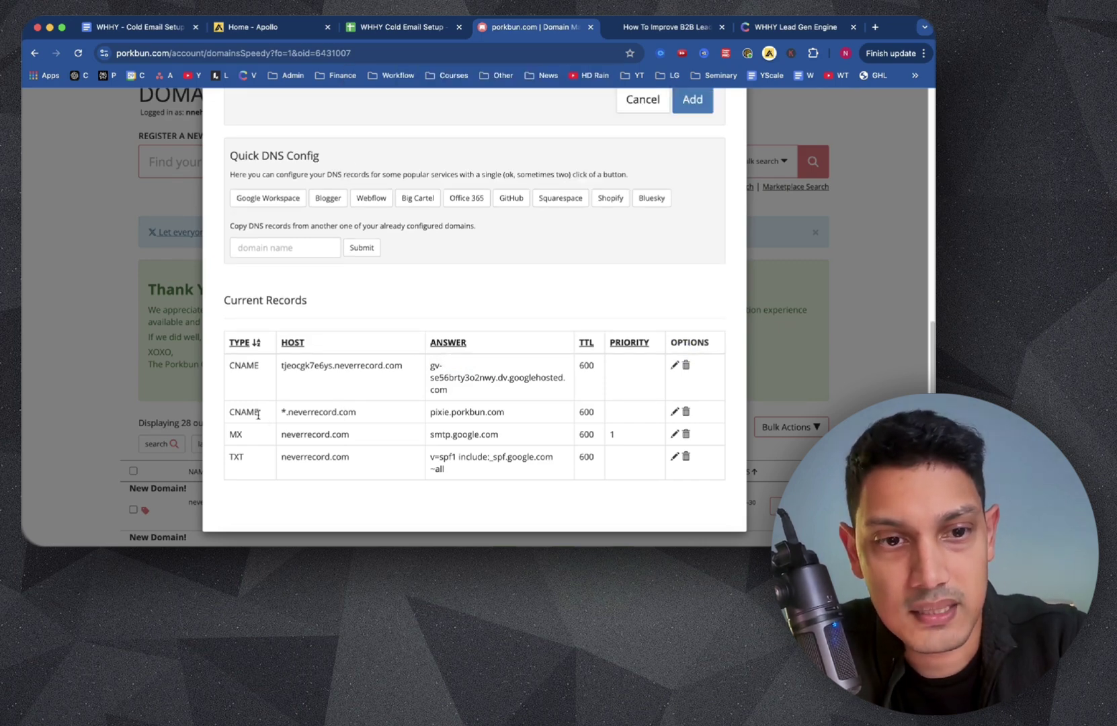
click(258, 415)
double_click(484, 413)
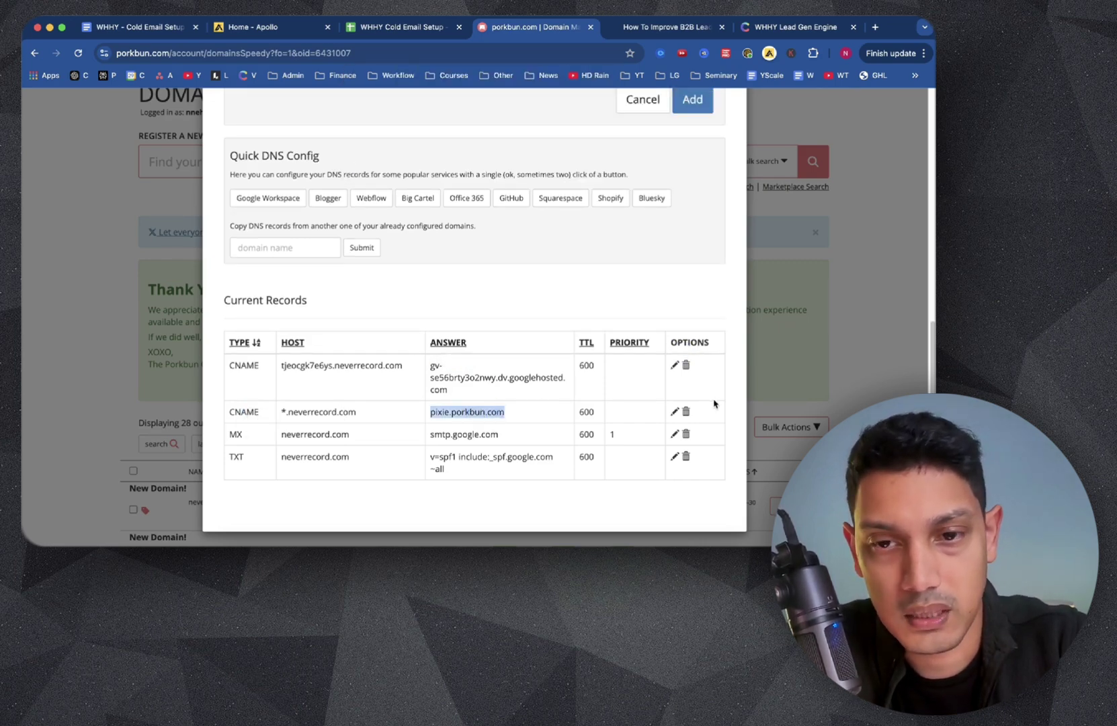
click(686, 411)
click(580, 132)
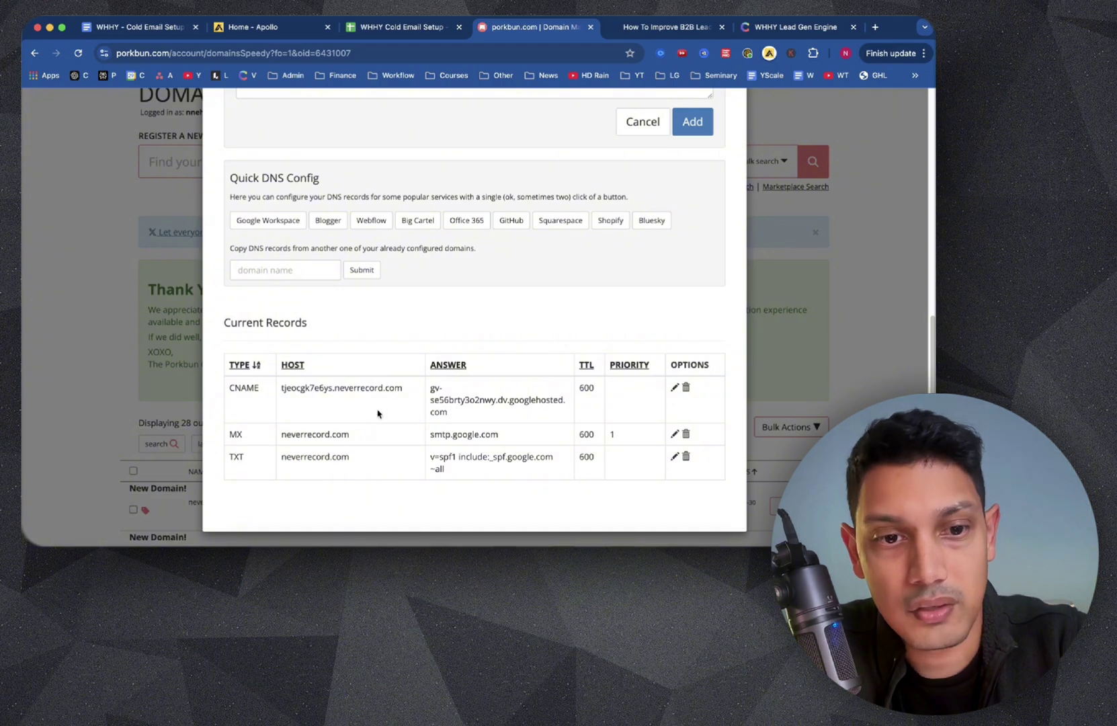
scroll(463, 310, up, 10)
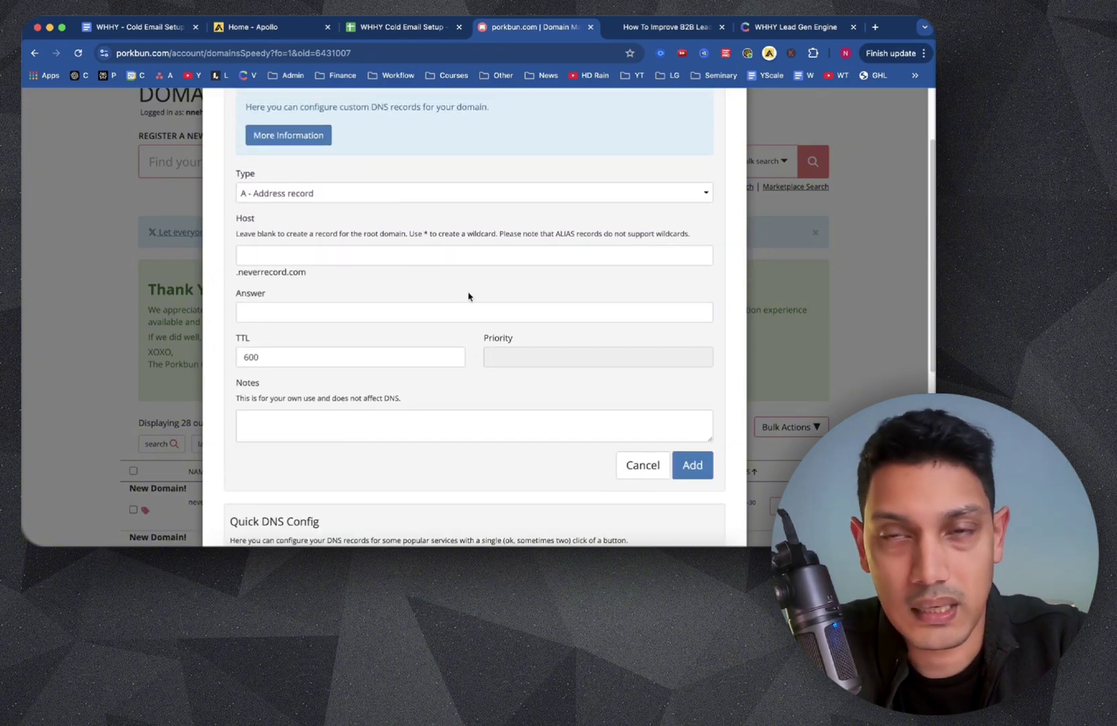
- Add an A record with host @ and answer 162.159.140.166, copied from GoHighLevel
key(ctrl+Up)
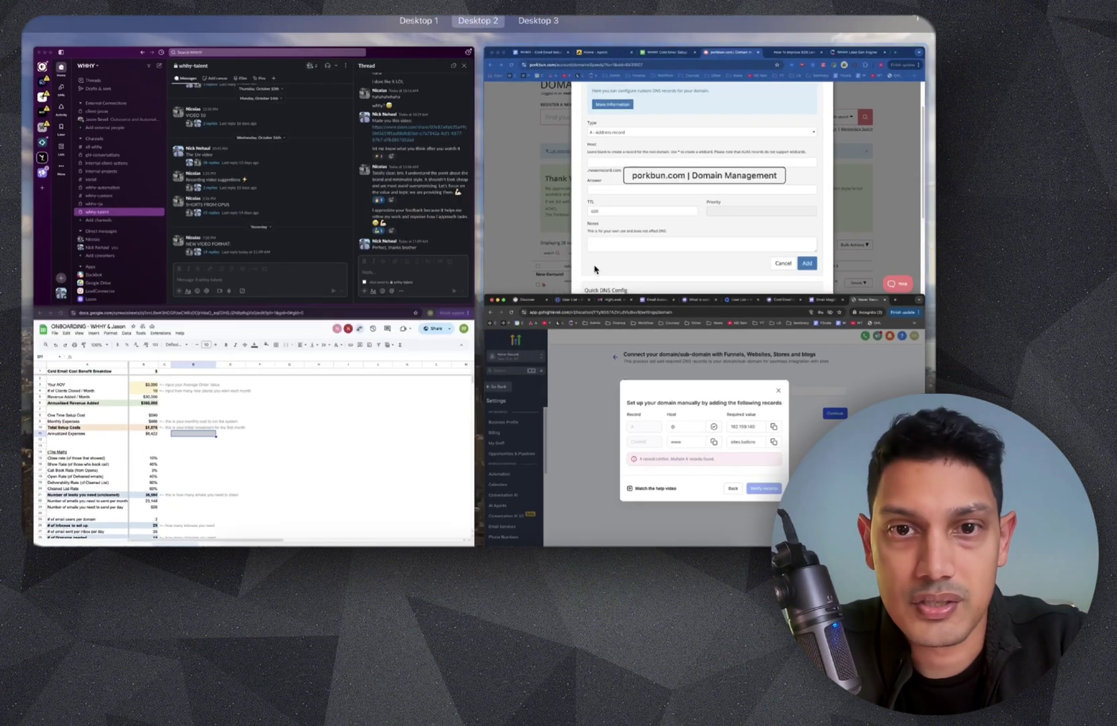
click(650, 161)
click(370, 247)
text(@)
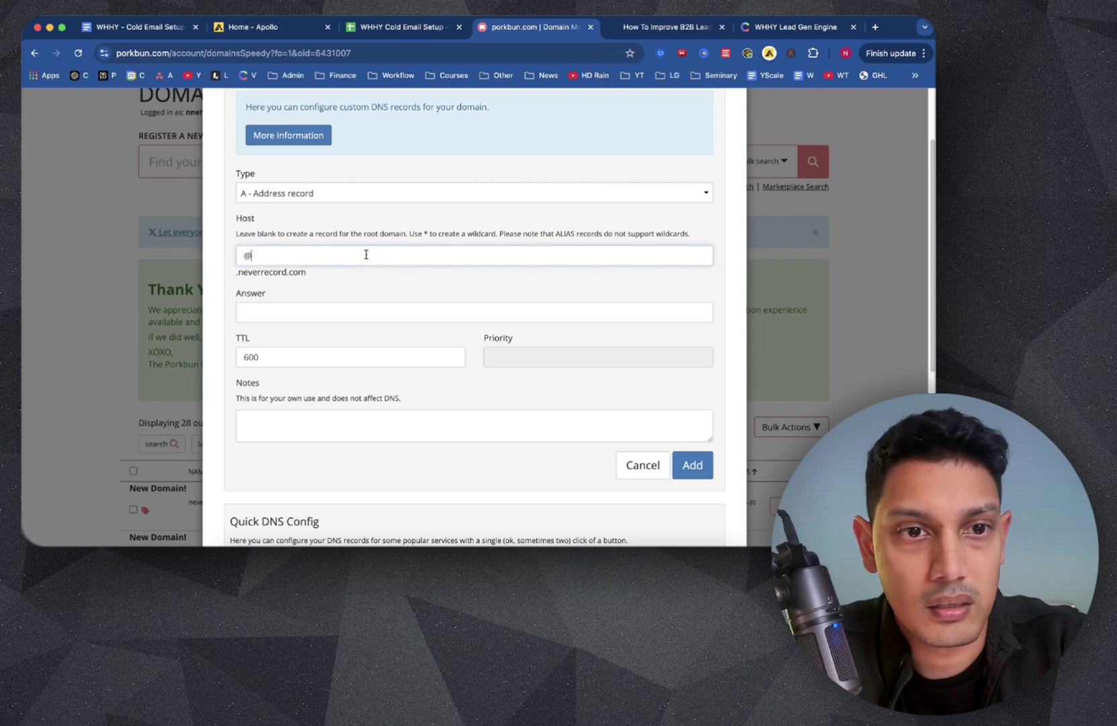
click(352, 316)
key(ctrl+Up)
click(364, 417)
click(623, 291)
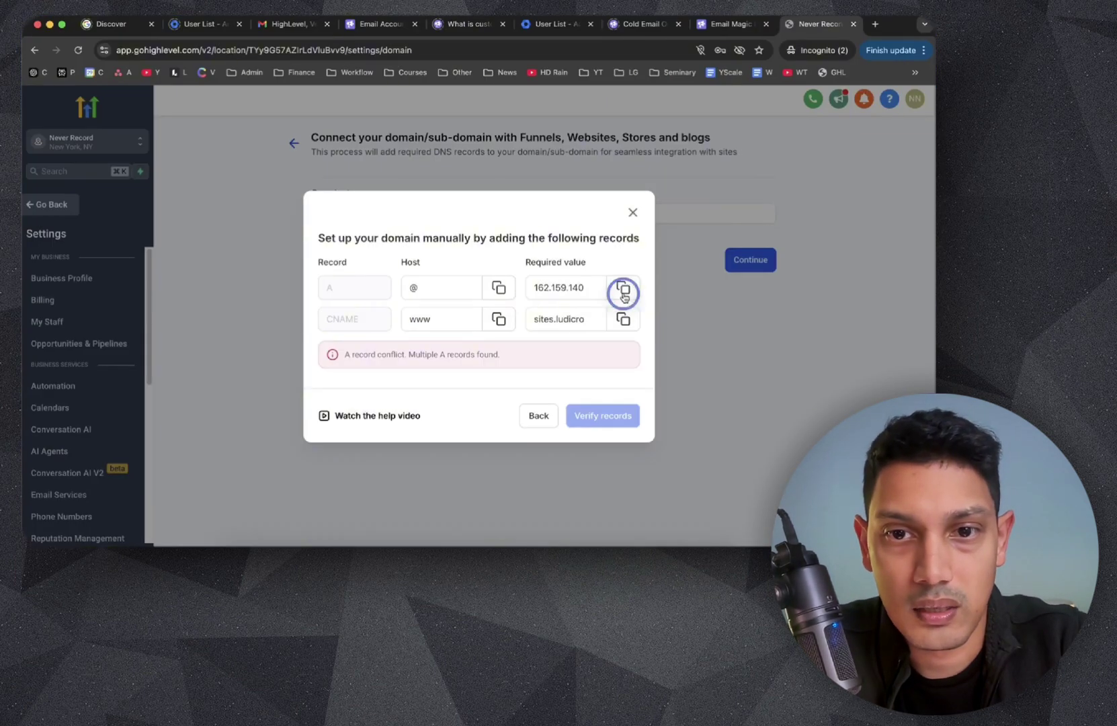
key(ctrl+Up)
click(409, 314)
key(super+v)
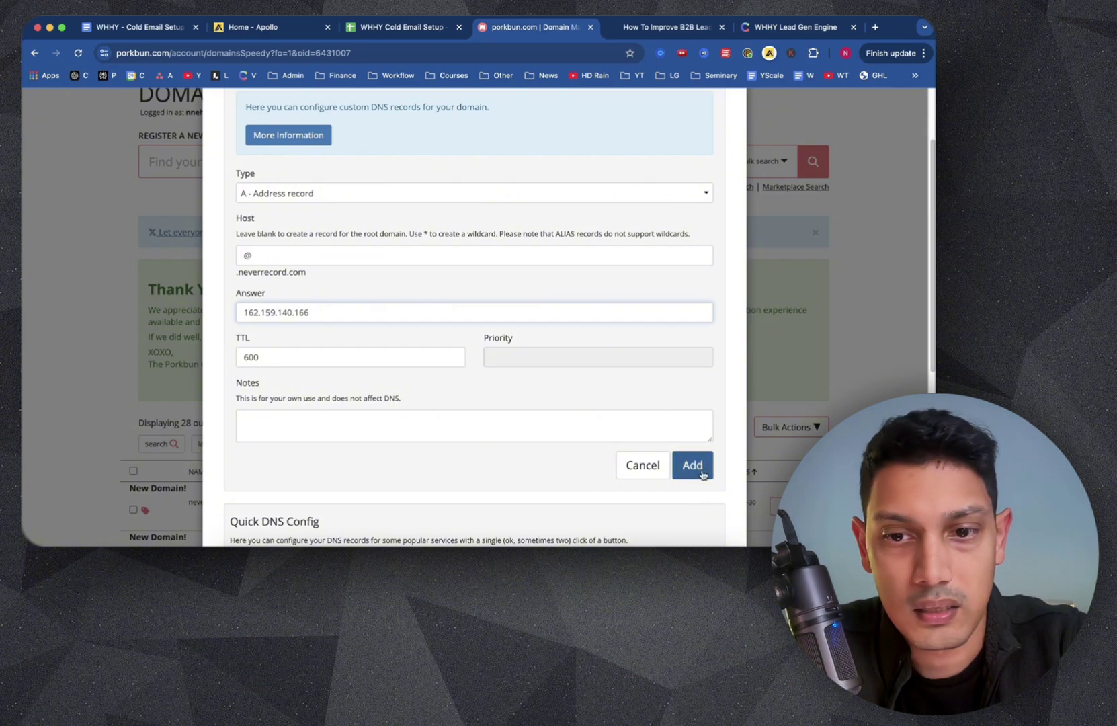
click(692, 465)
- Add a www CNAME record pointing to sites.ludicrous.cloud and check both new records
click(331, 193)
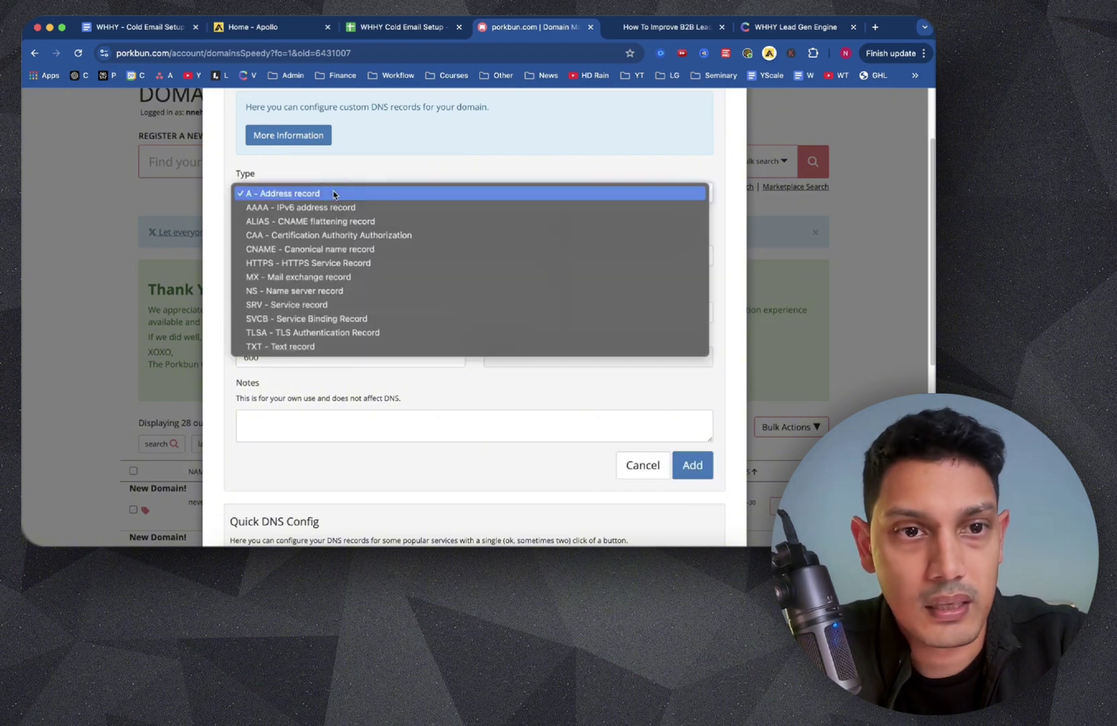
click(342, 247)
click(342, 256)
text(www)
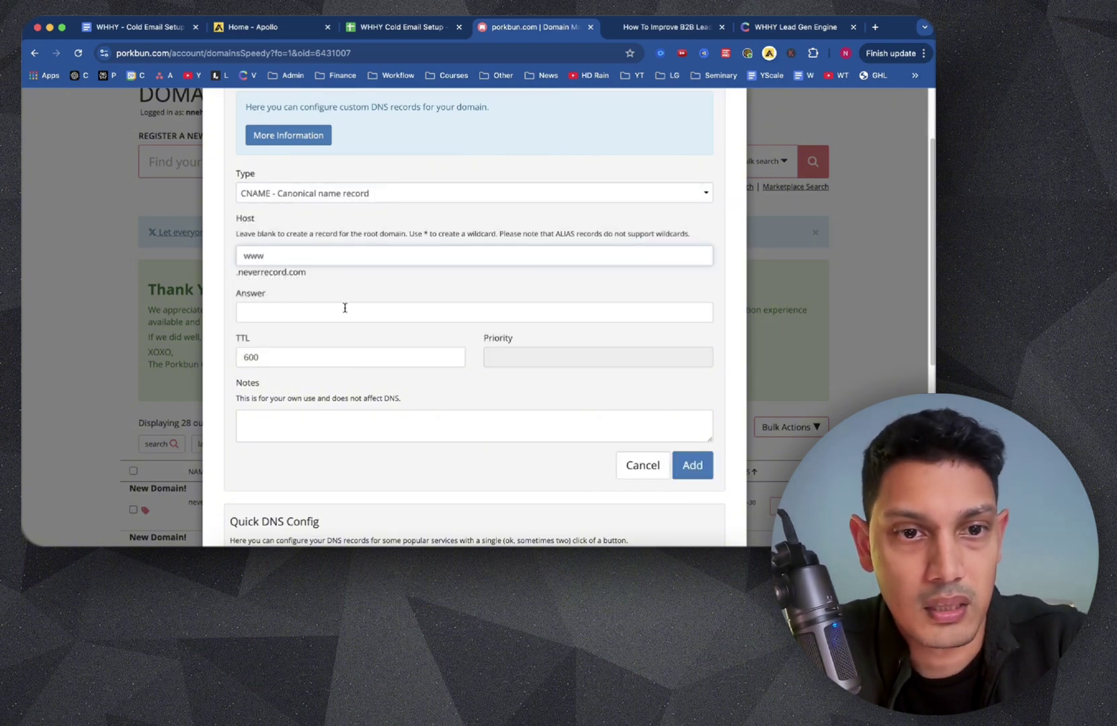
click(345, 308)
key(super+v)
scroll(452, 385, down, 1)
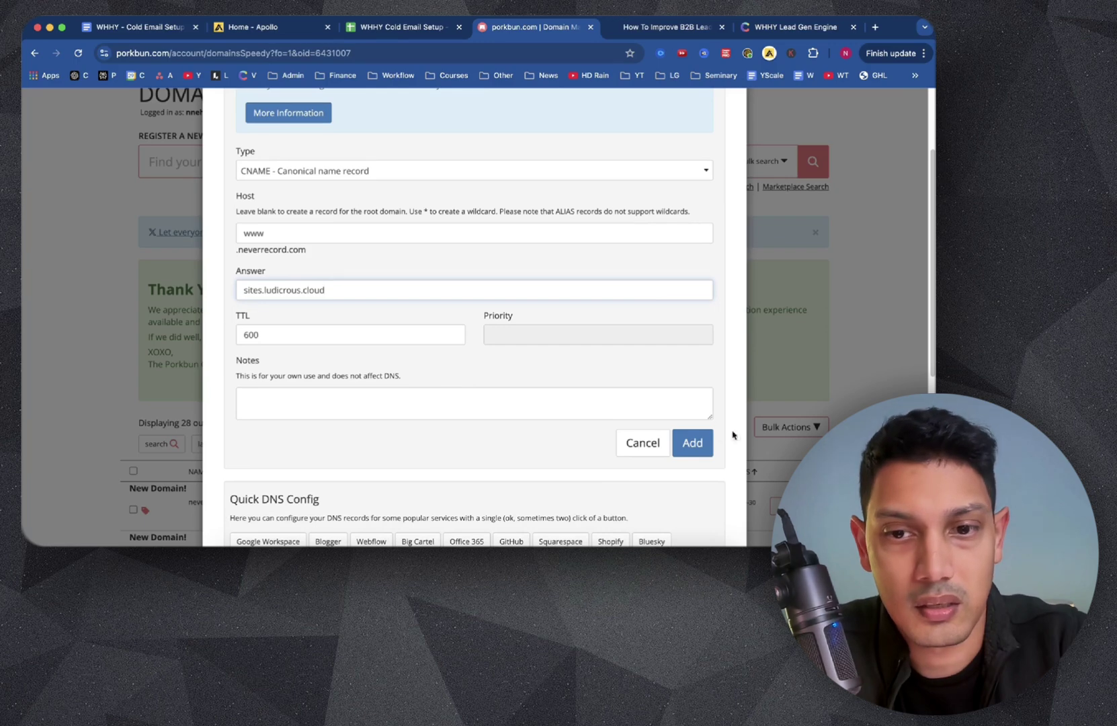
click(694, 443)
scroll(483, 403, down, 5)
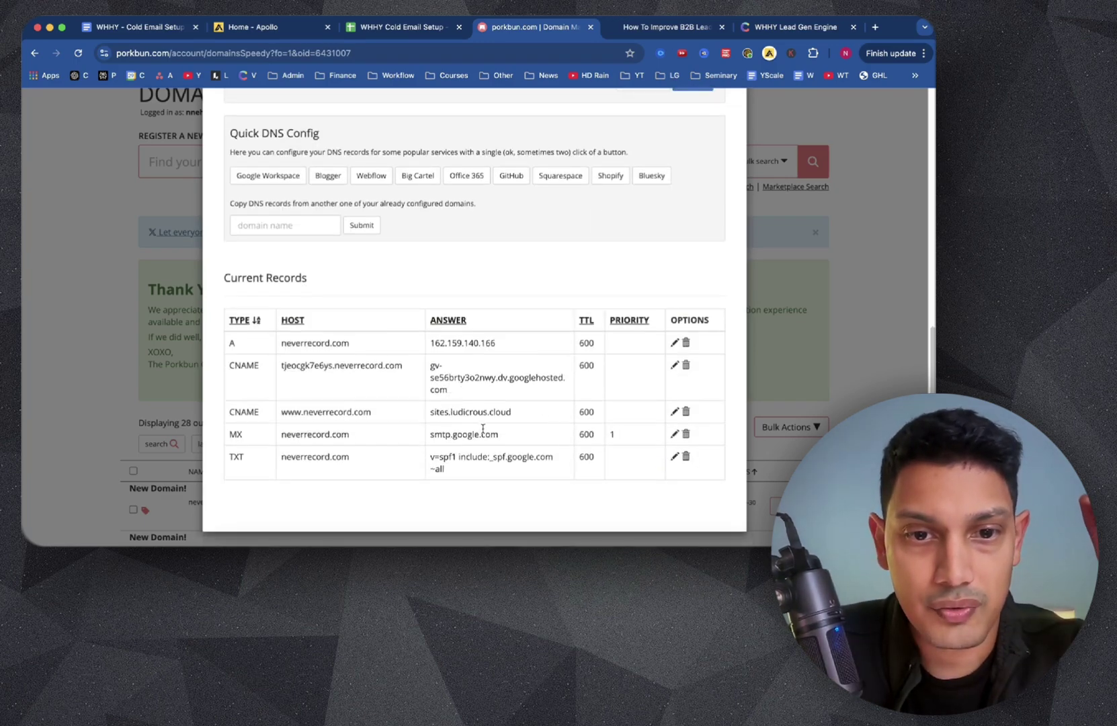
double_click(469, 415)
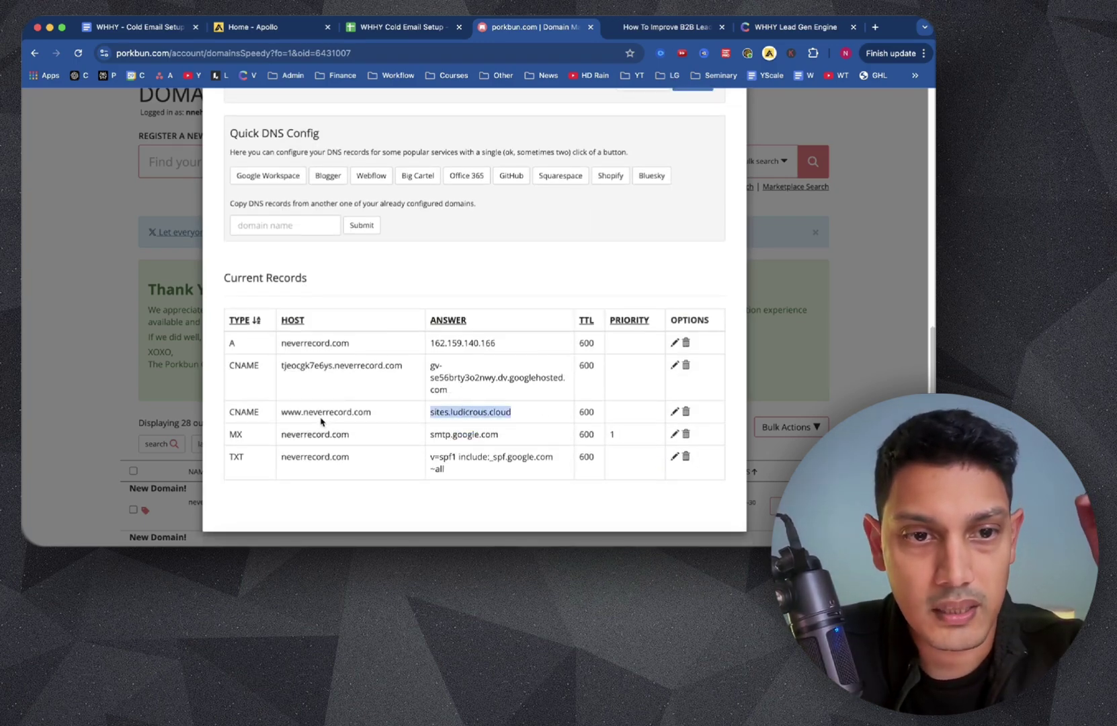
double_click(455, 343)
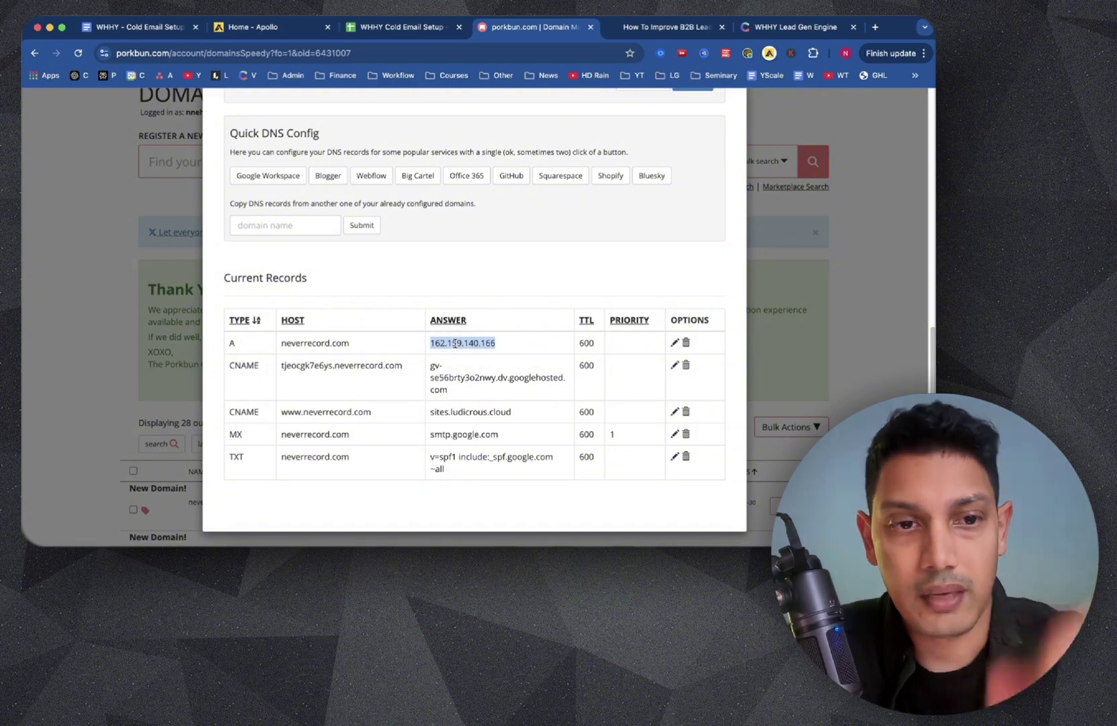
key(ctrl+Up)
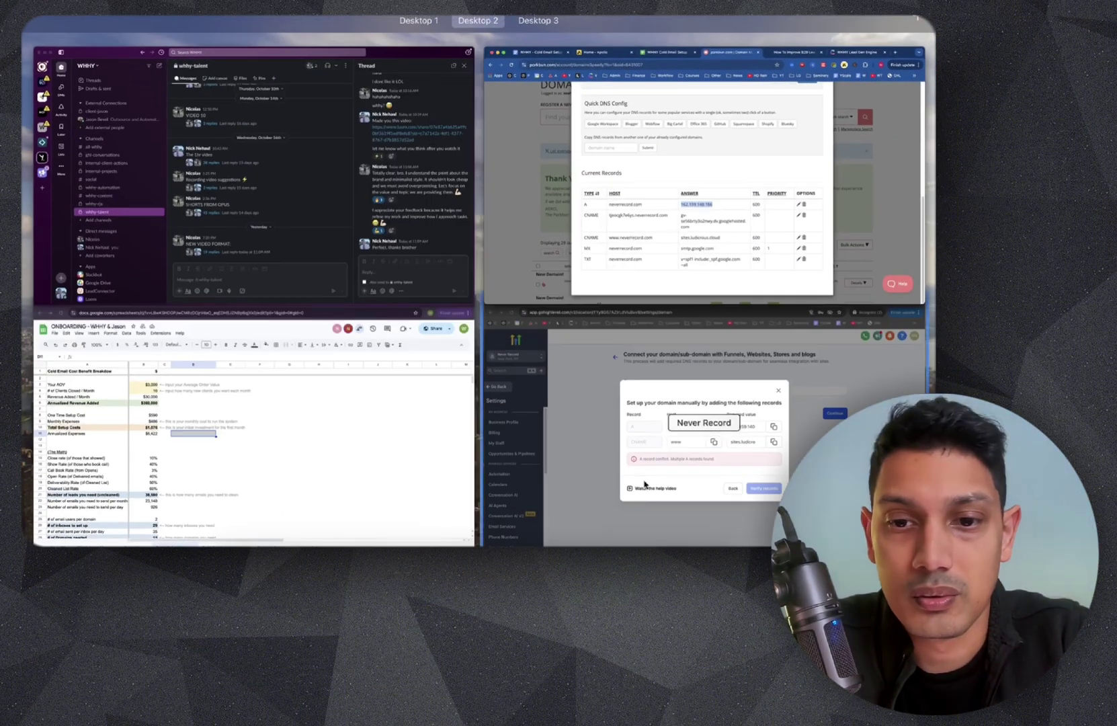
- Verify neverrecord.com's DNS records and link the domain to the Business Coaching Offer funnel
click(577, 306)
click(603, 406)
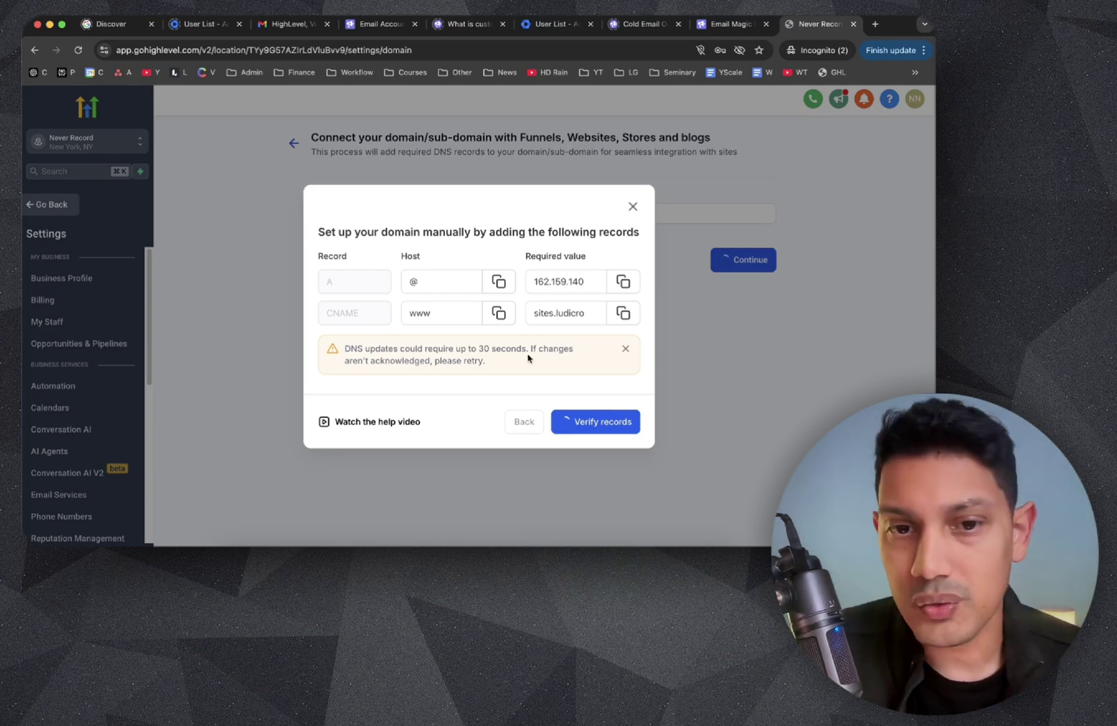
triple_click(497, 351)
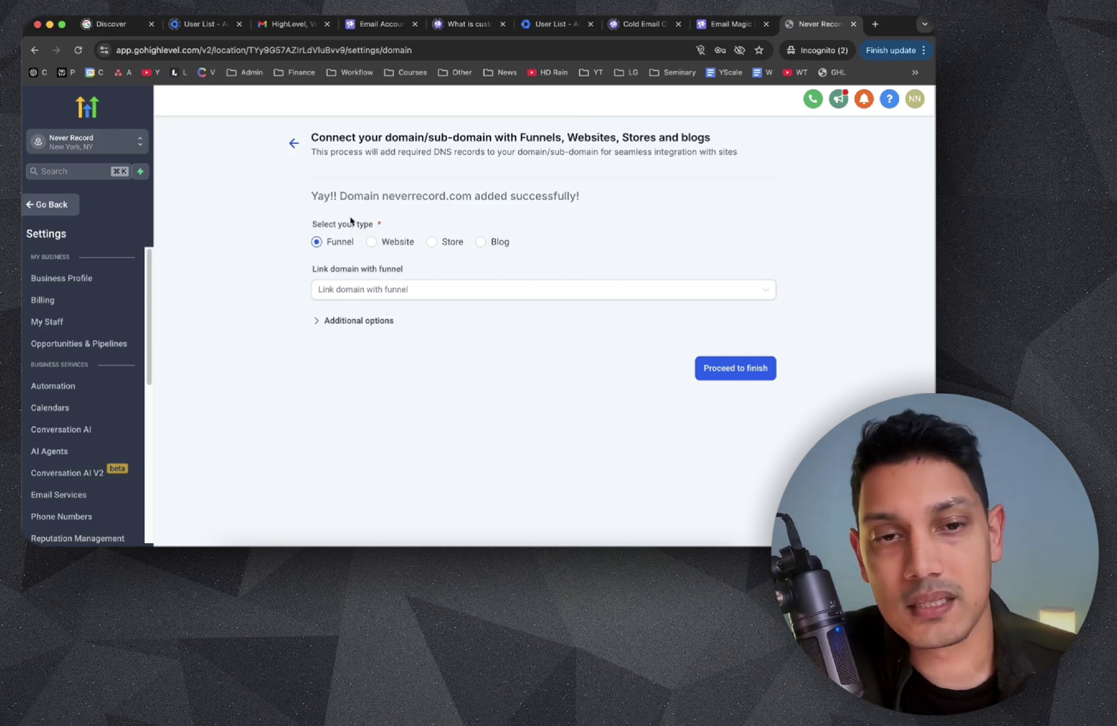
click(377, 291)
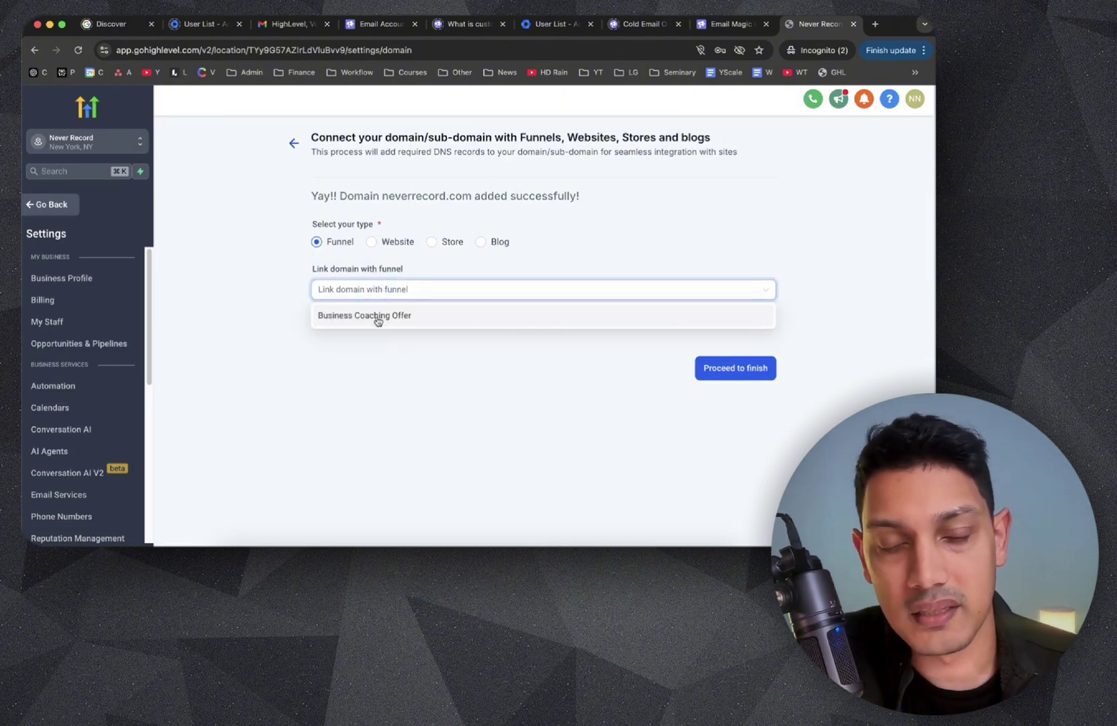
click(376, 316)
click(738, 372)
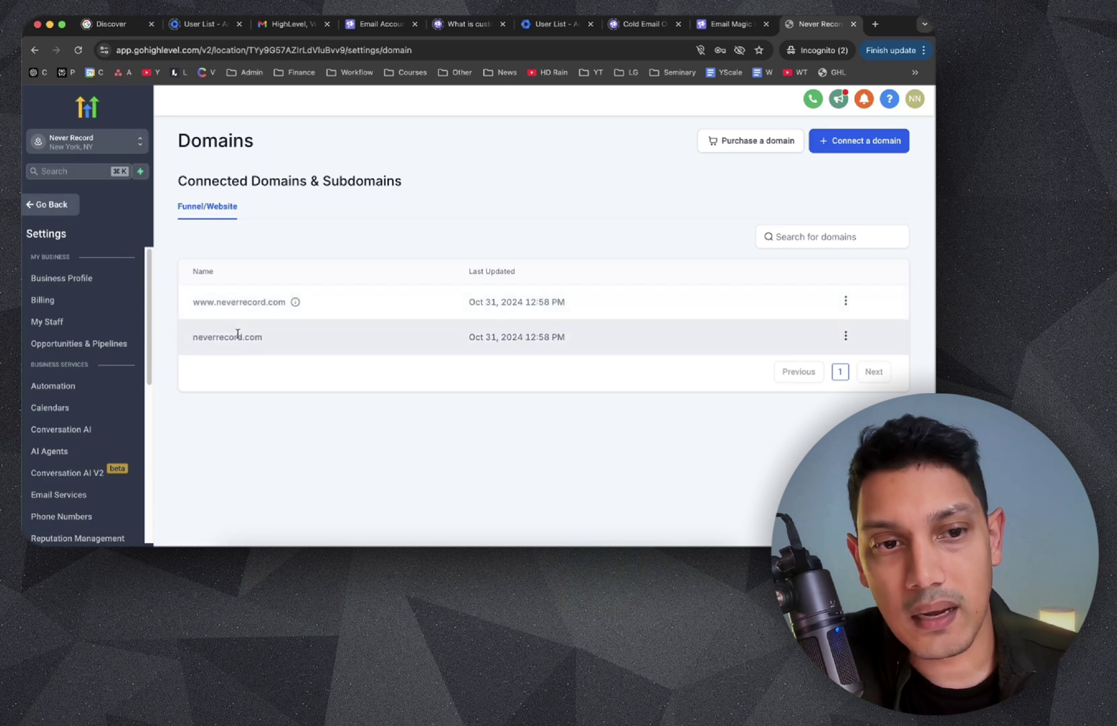
triple_click(247, 304)
triple_click(252, 337)
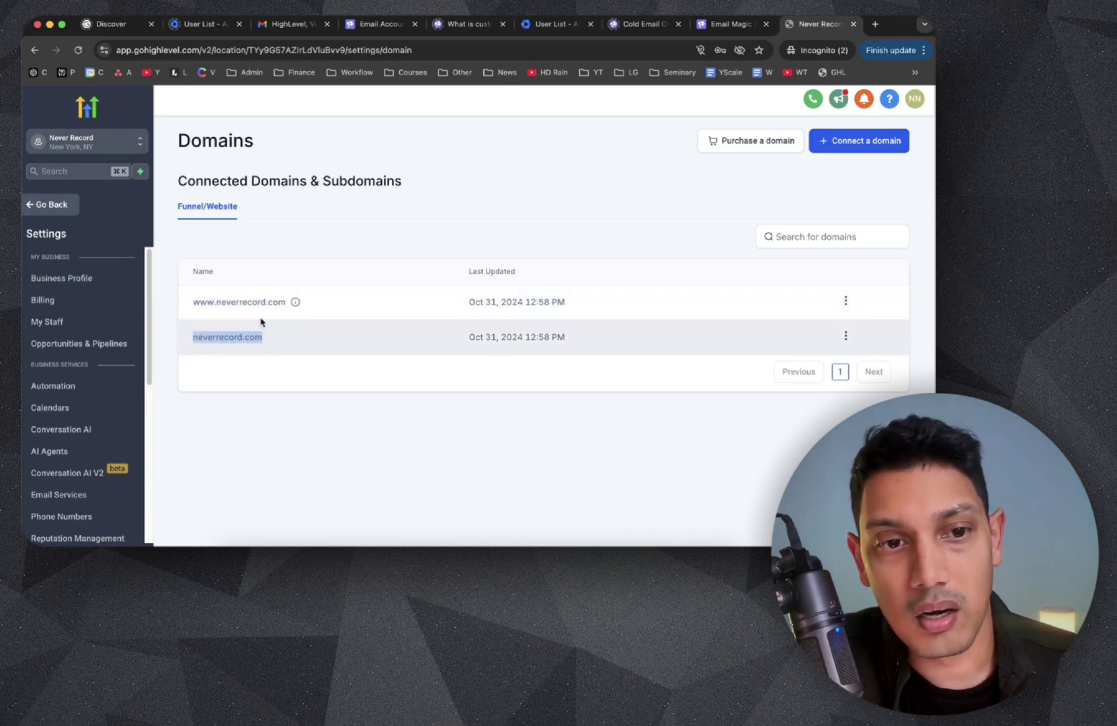
click(295, 303)
triple_click(229, 343)
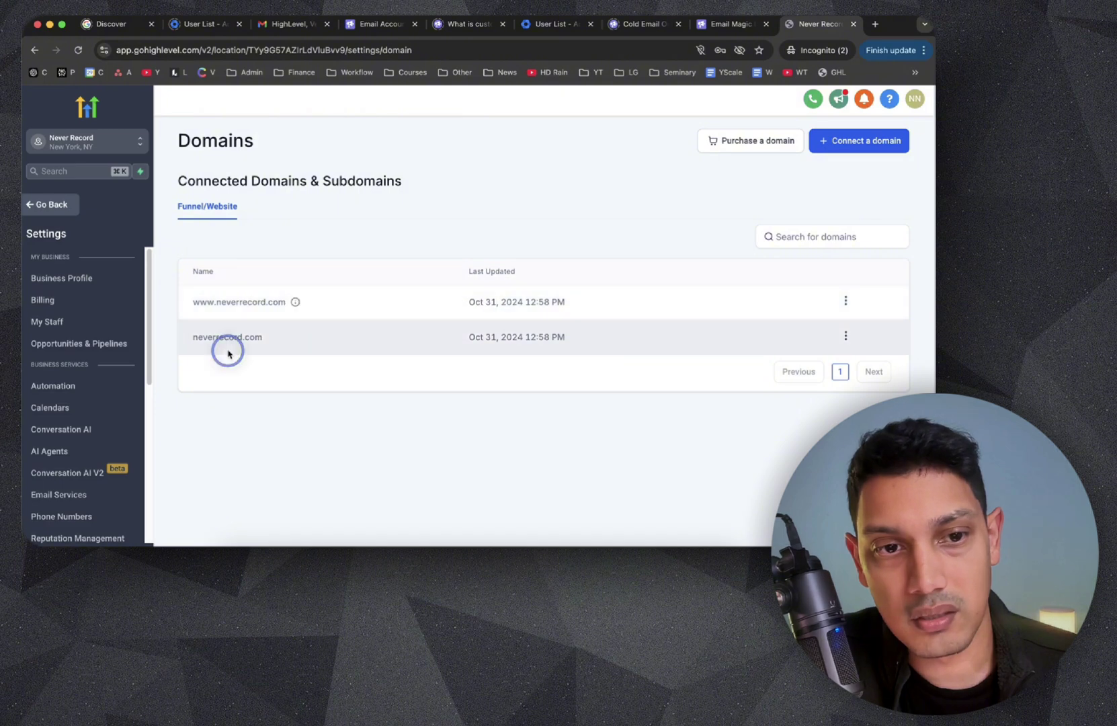
click(294, 303)
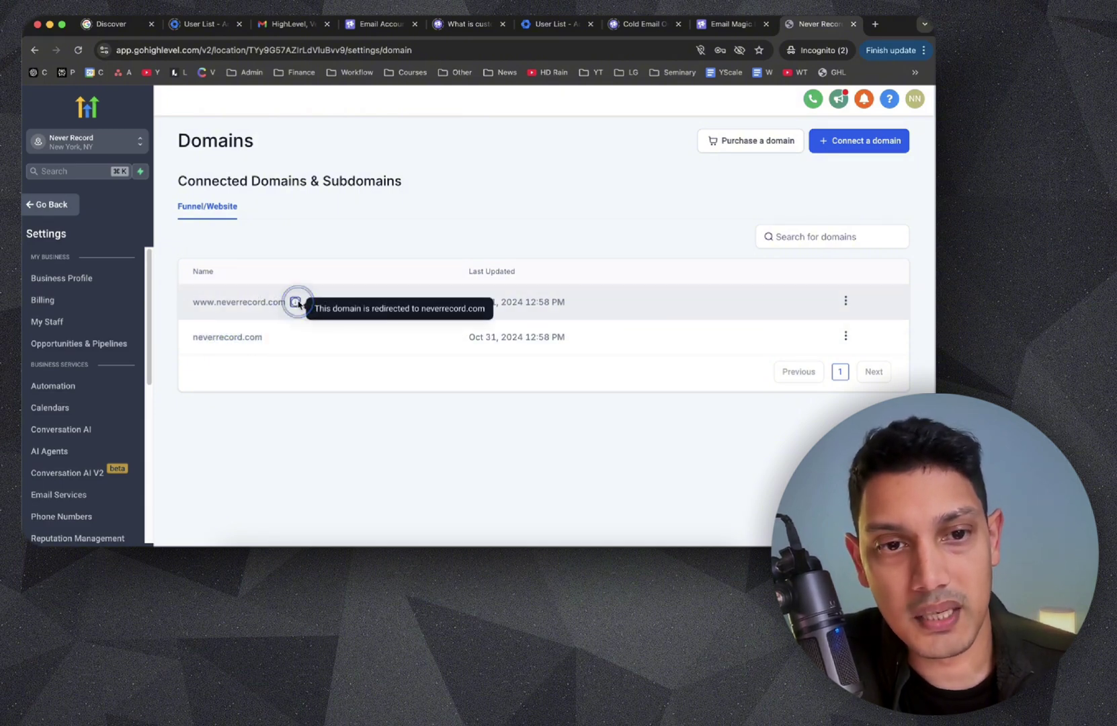
triple_click(228, 338)
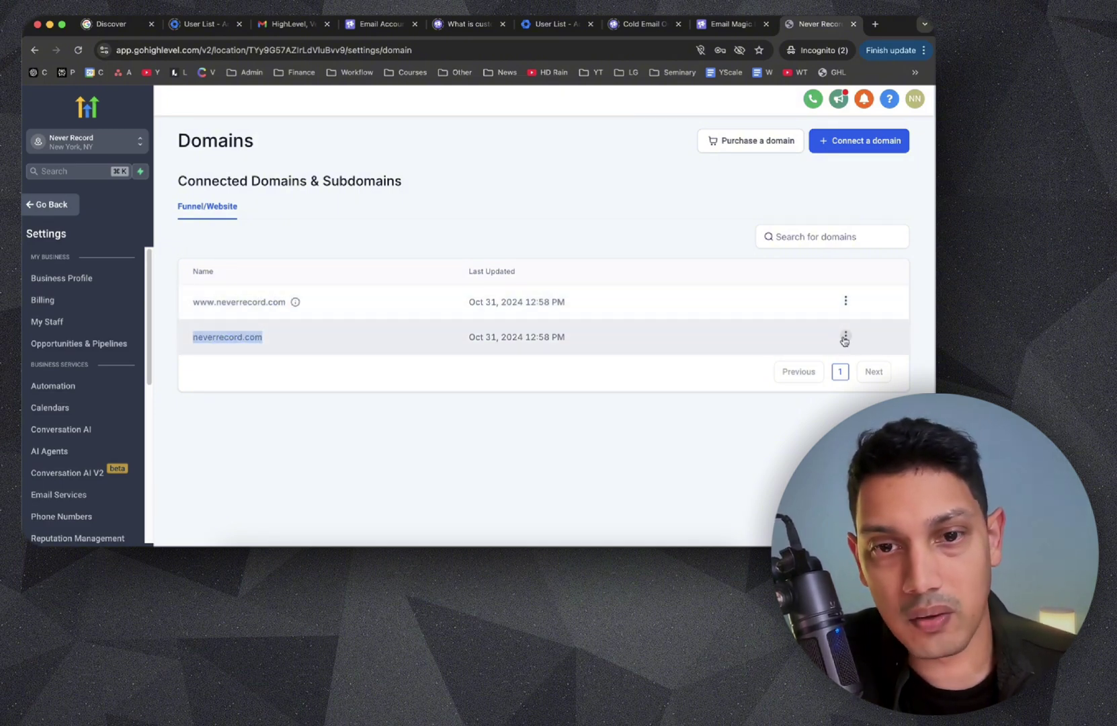
- Open neverrecord.com's Edit settings and browse the Default Page options
click(845, 338)
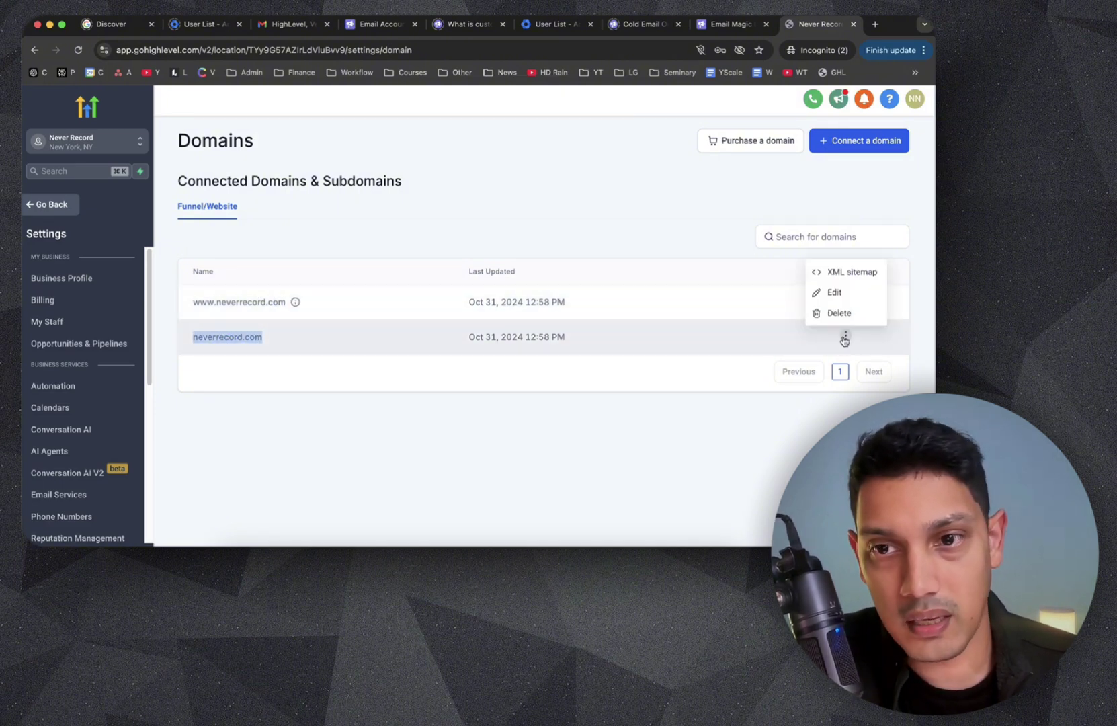
click(840, 296)
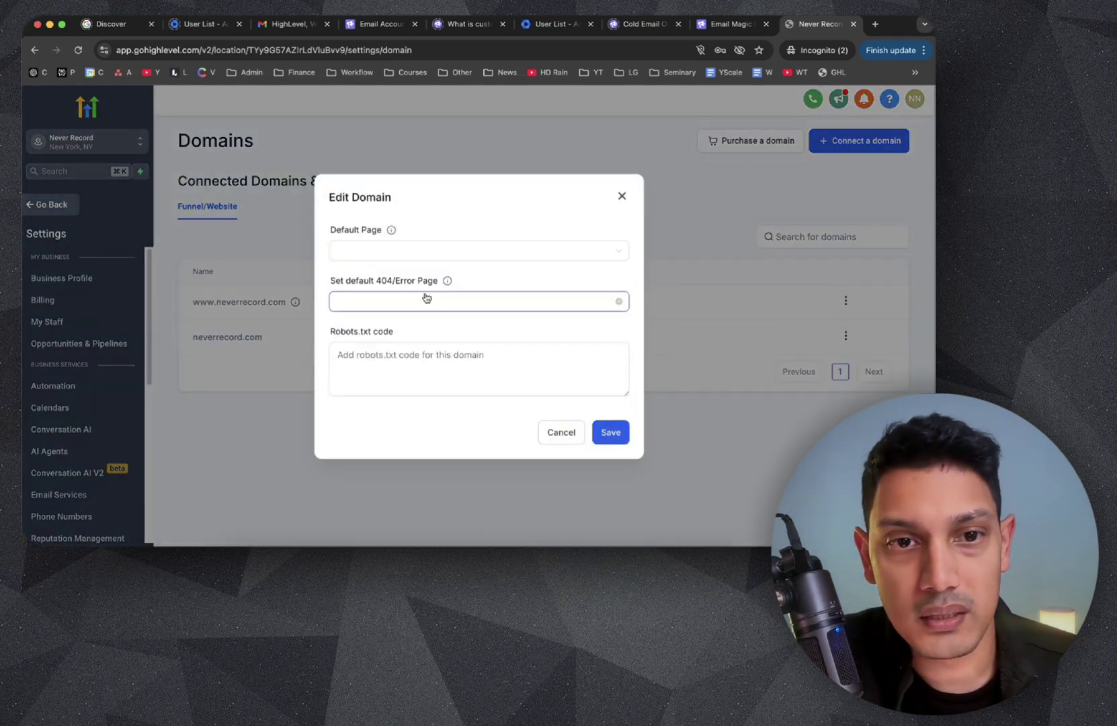
click(183, 334)
double_click(237, 337)
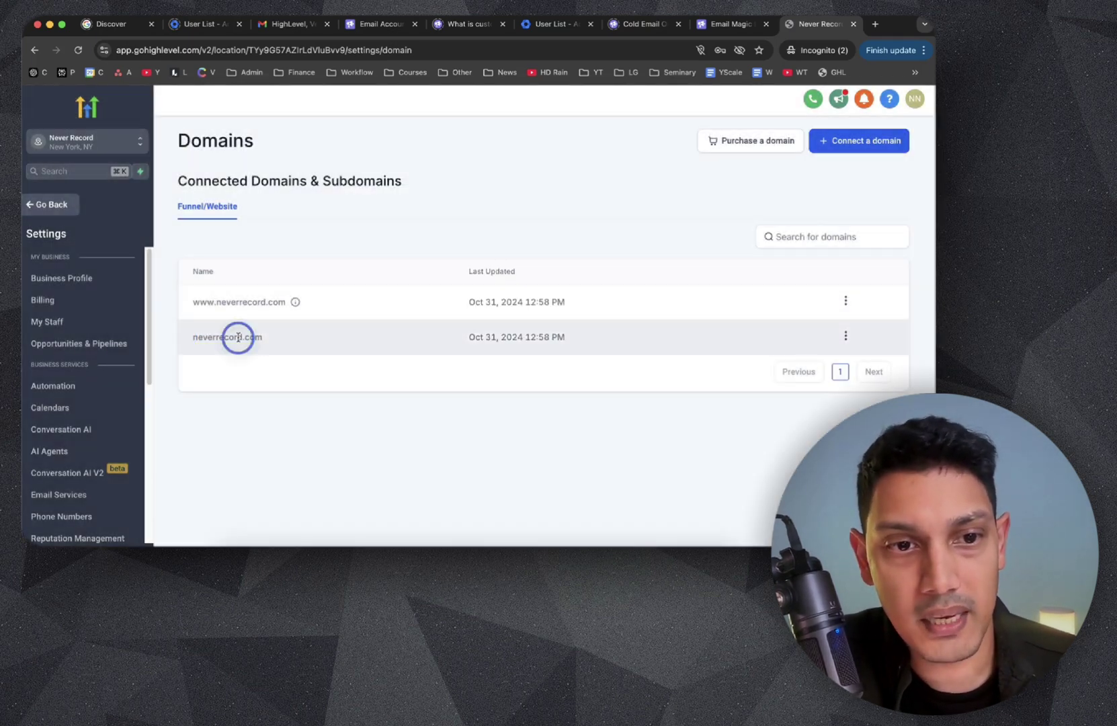
click(845, 336)
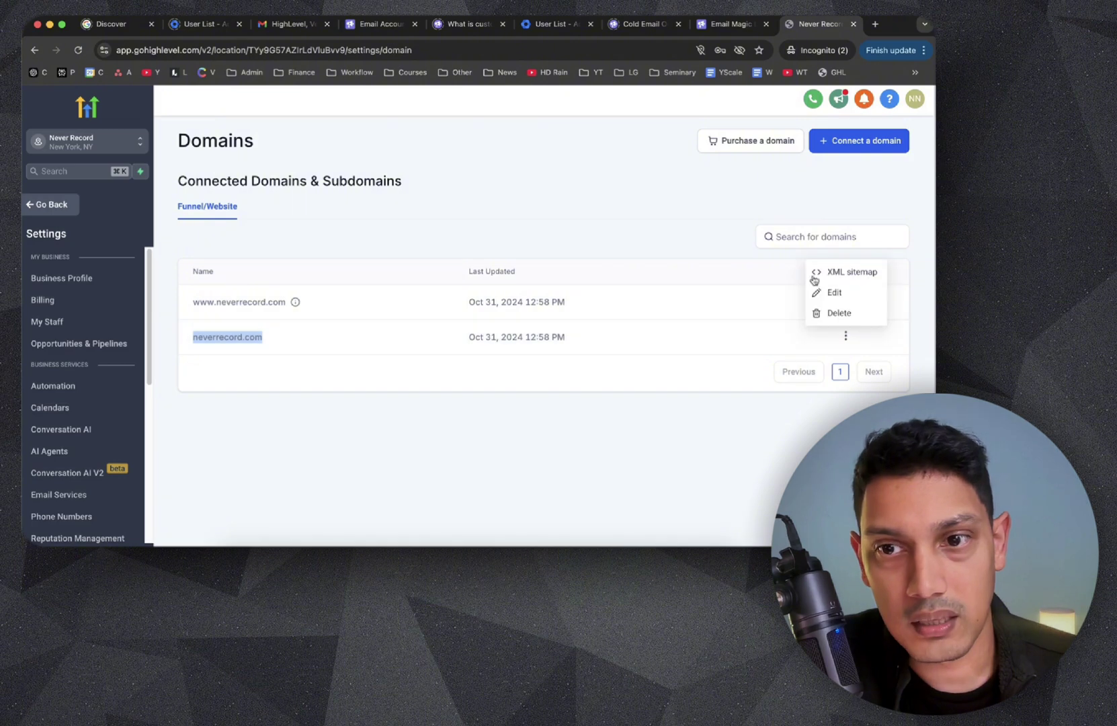
click(836, 293)
click(501, 251)
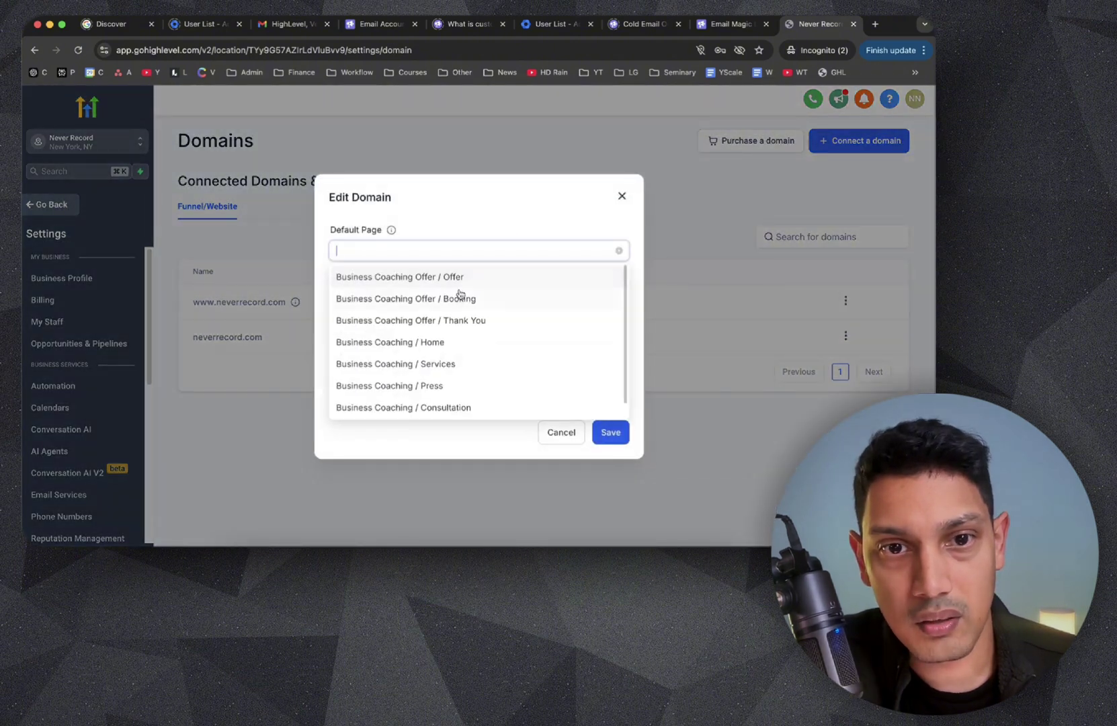
scroll(495, 385, down, 1)
scroll(499, 374, up, 1)
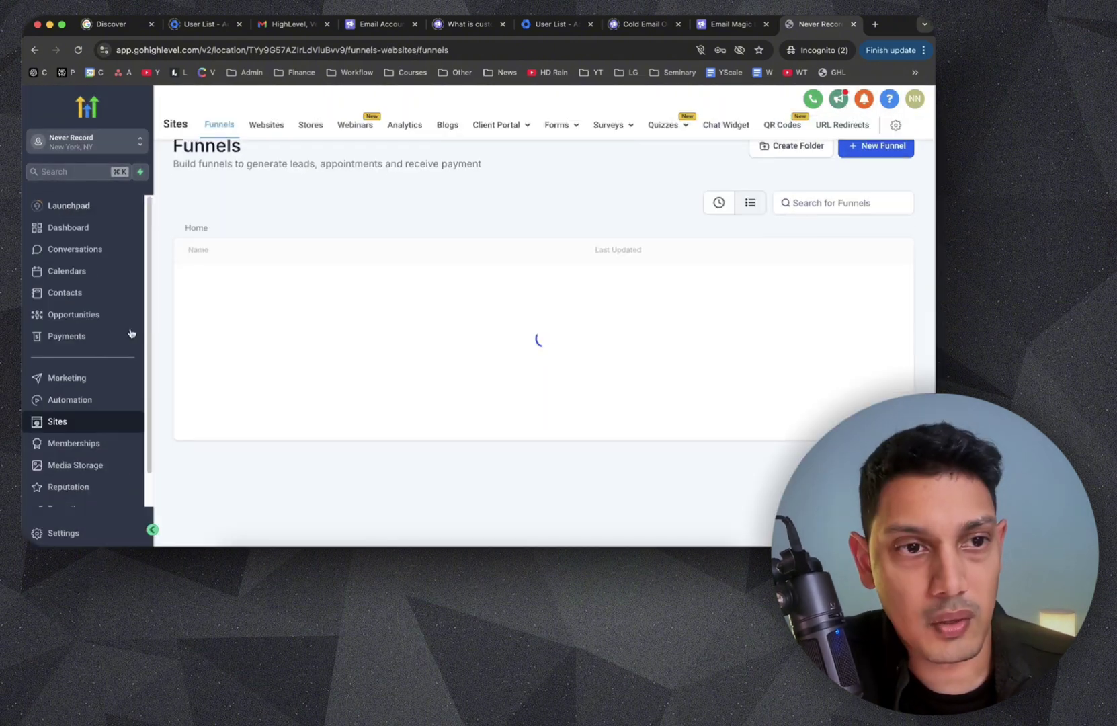
scroll(99, 418, down, 1)
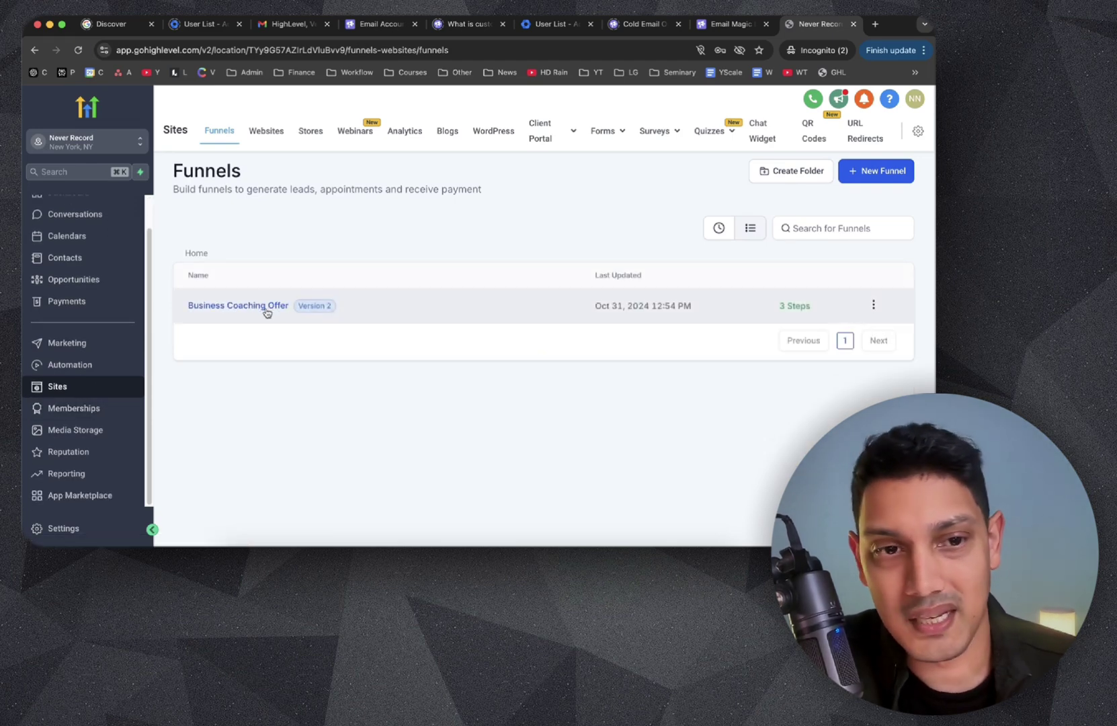
- Open the Business Coaching Offer funnel and preview its Offer page in a new tab
right_click(267, 310)
click(241, 313)
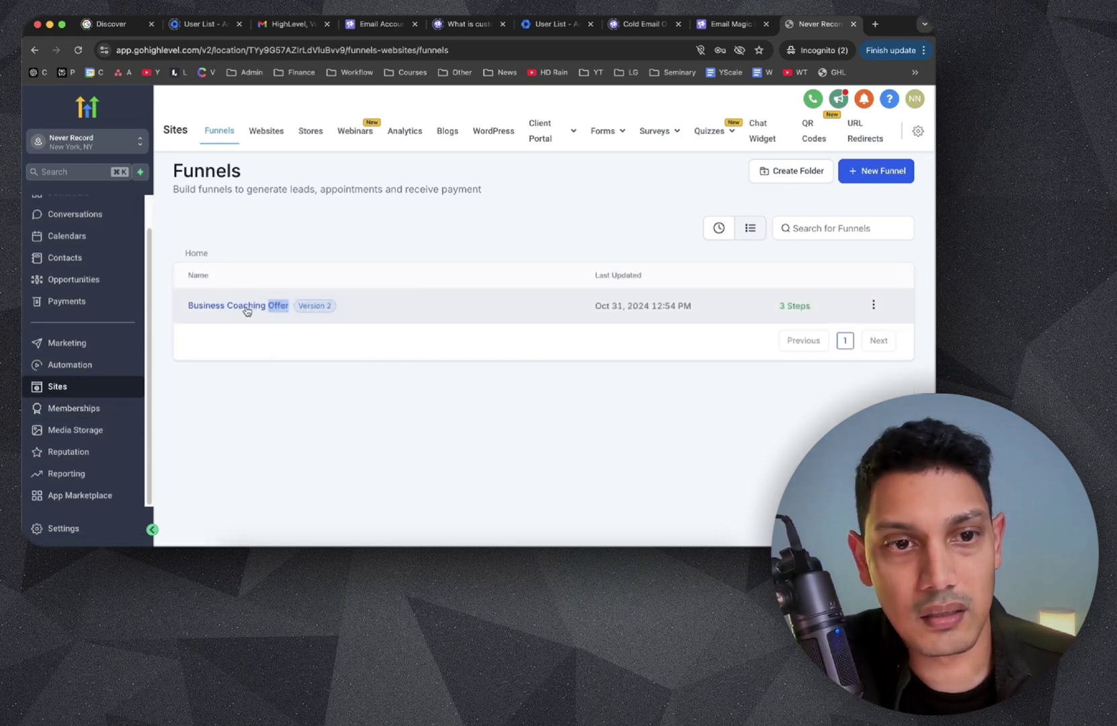
click(246, 307)
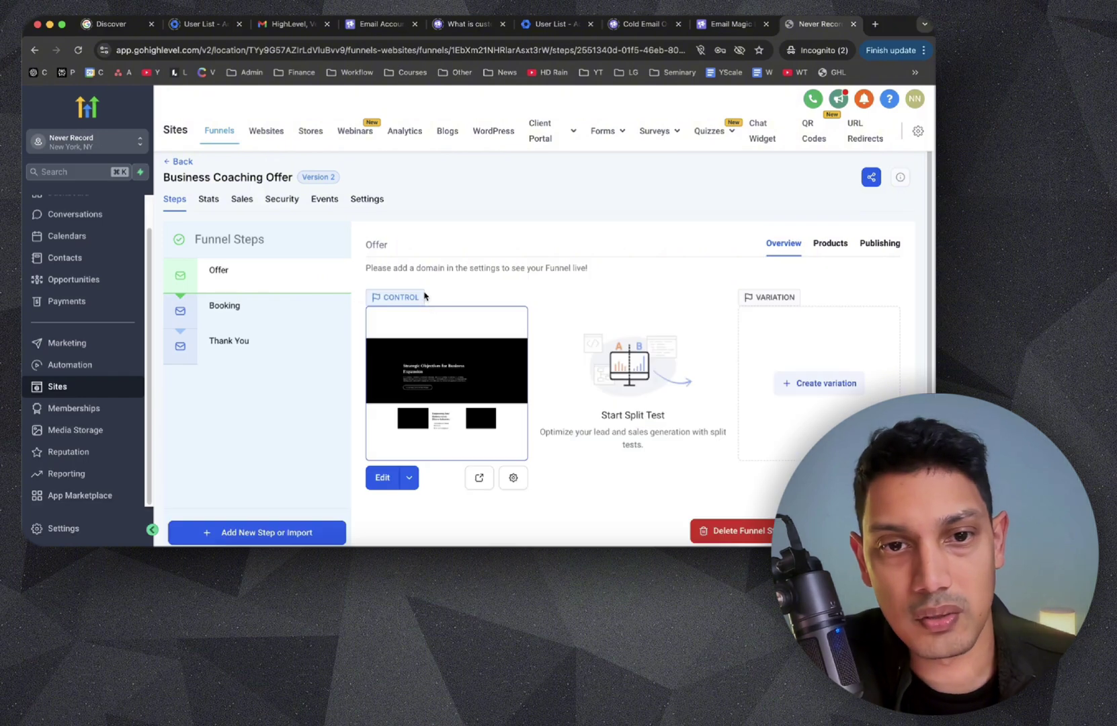
click(477, 478)
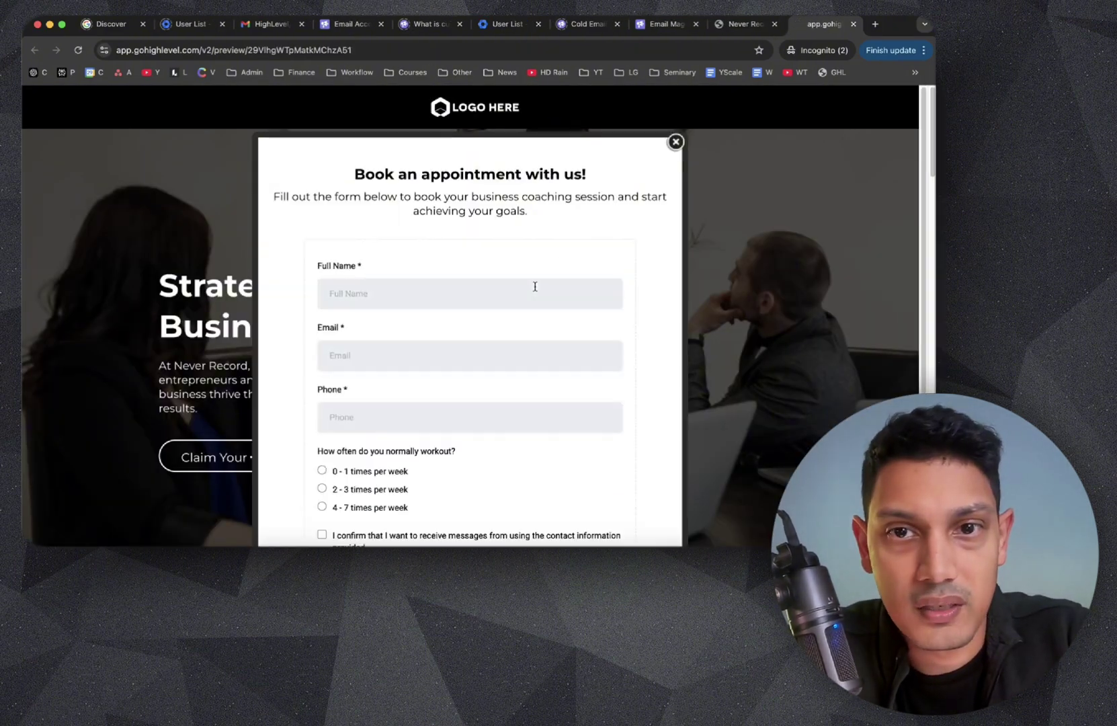
- Close the booking popup to view the preview, then return to the funnel steps and open an incognito tab
click(676, 143)
scroll(337, 312, down, 12)
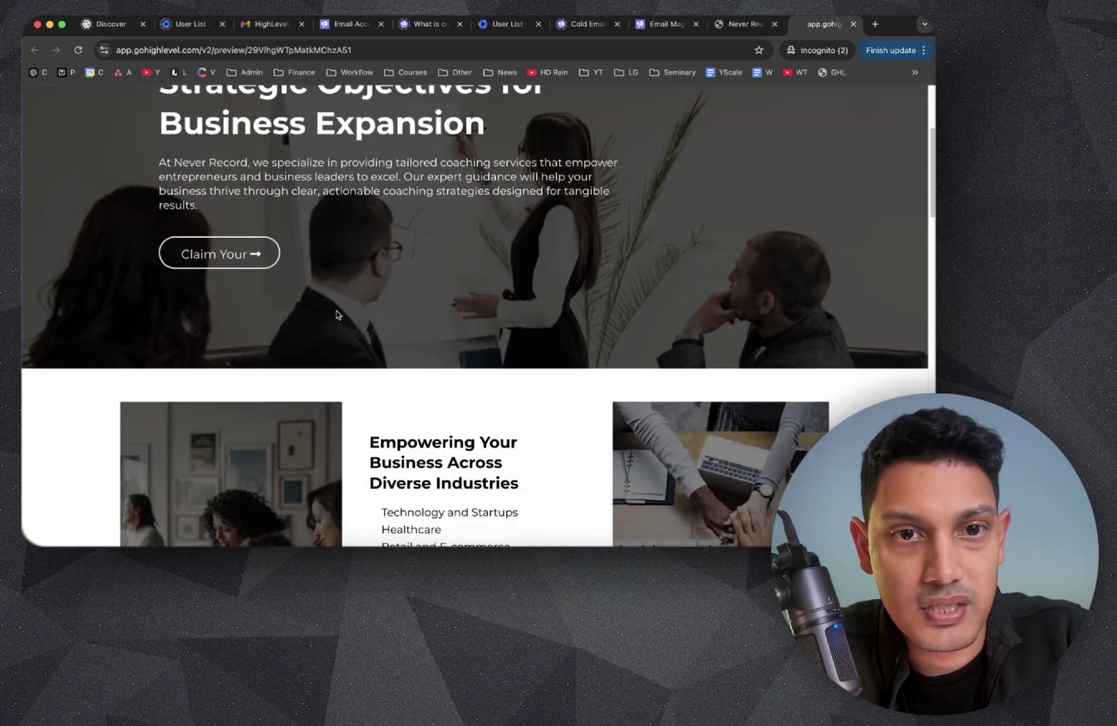
scroll(338, 315, down, 15)
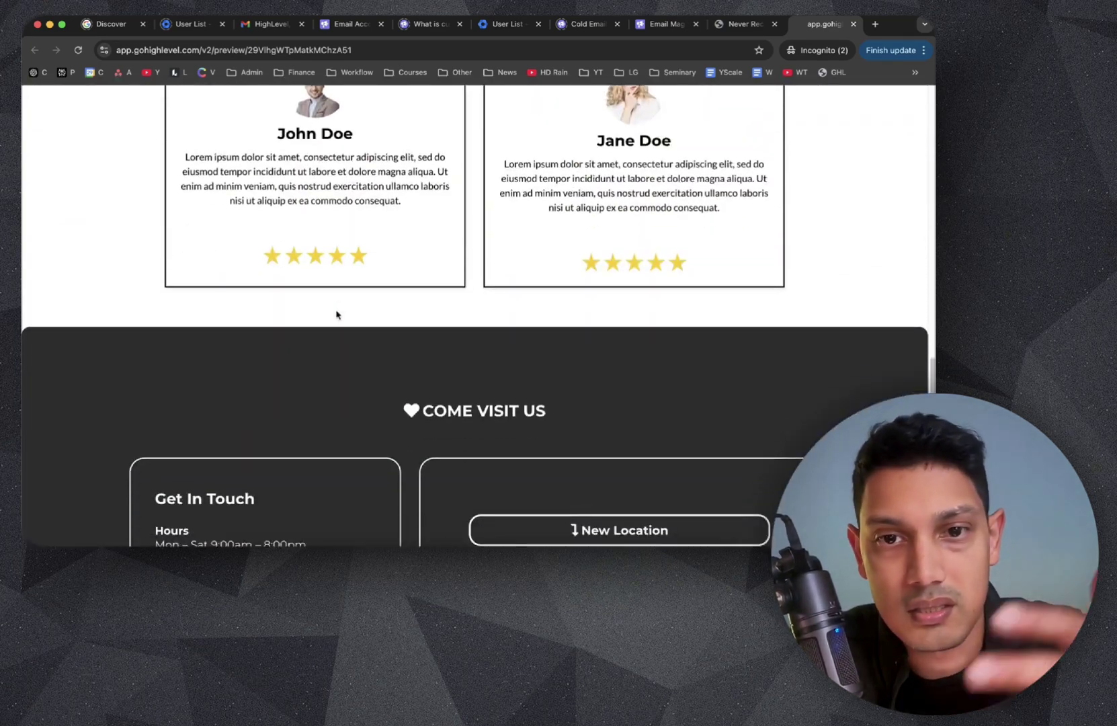
scroll(337, 314, up, 20)
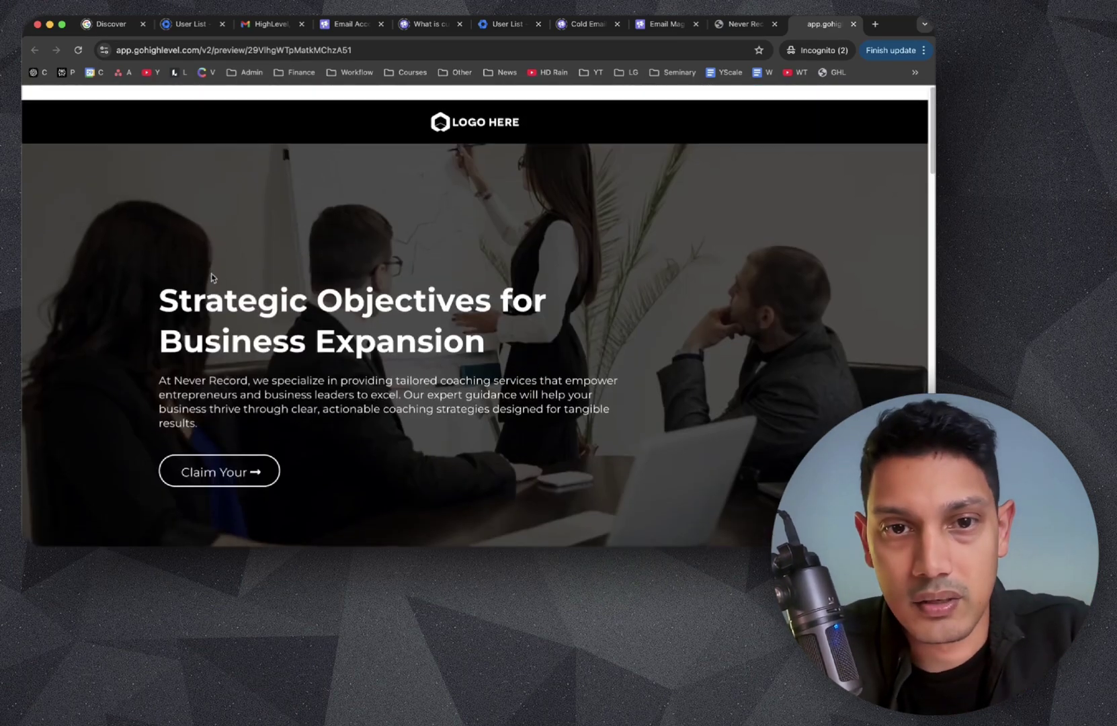
click(742, 23)
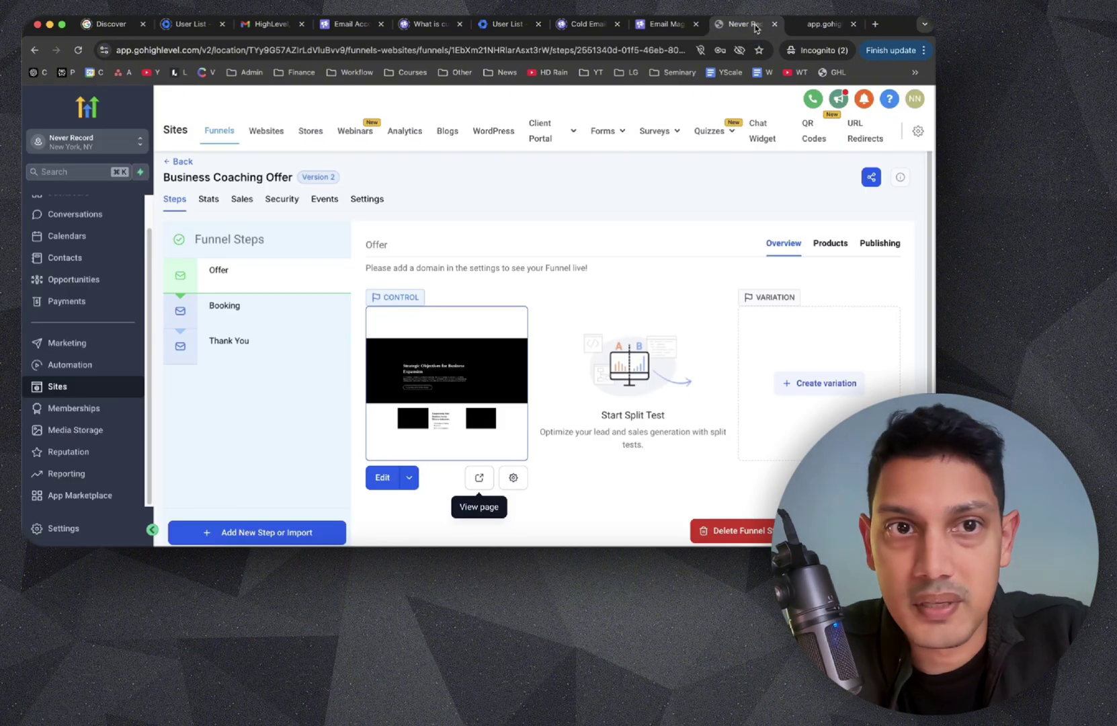
click(872, 25)
- Load neverrecord.com, get a 404 Page not found, and compare it with the Offer preview
text(ne)
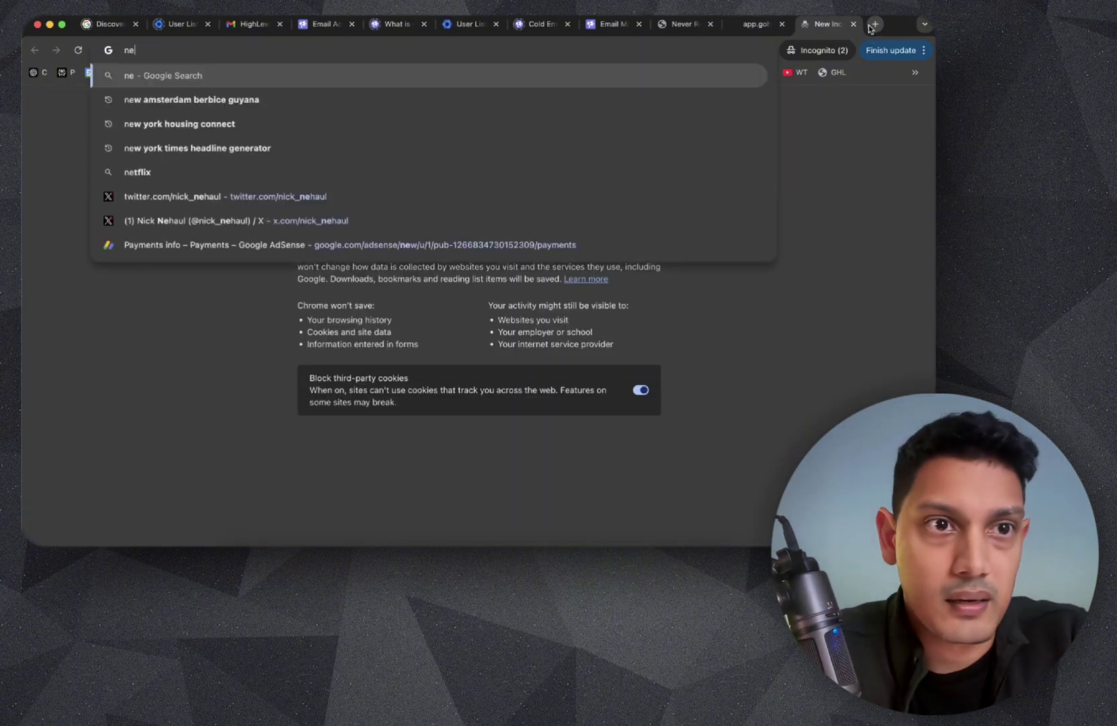
text(verrecord.com)
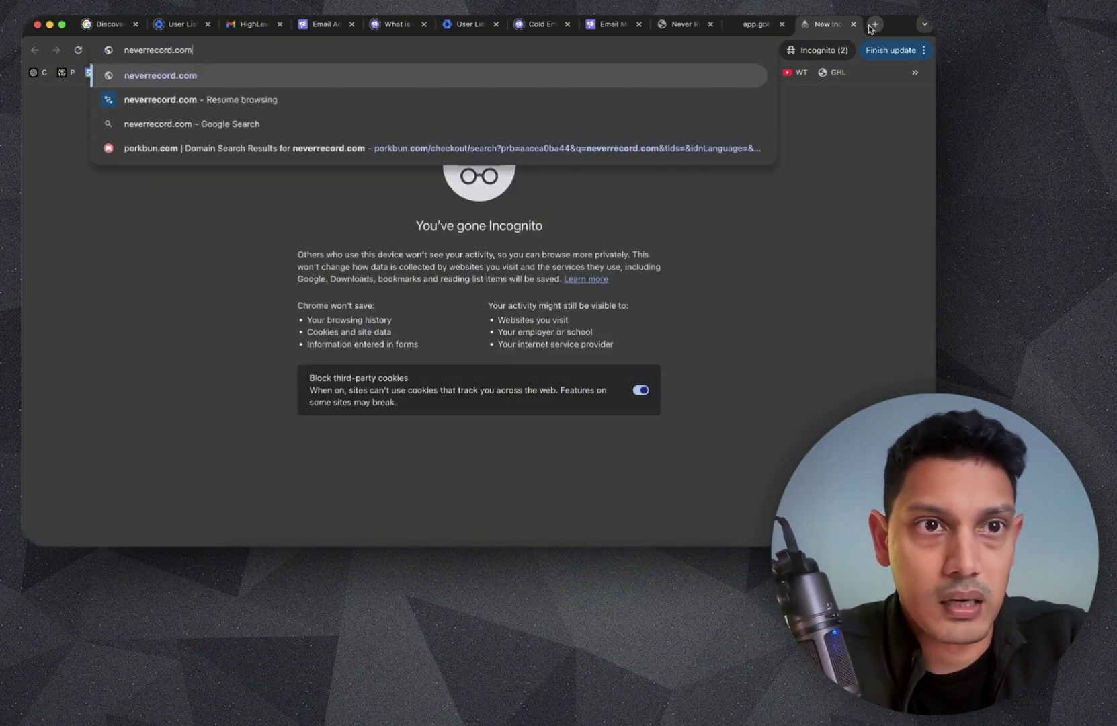
key(Return)
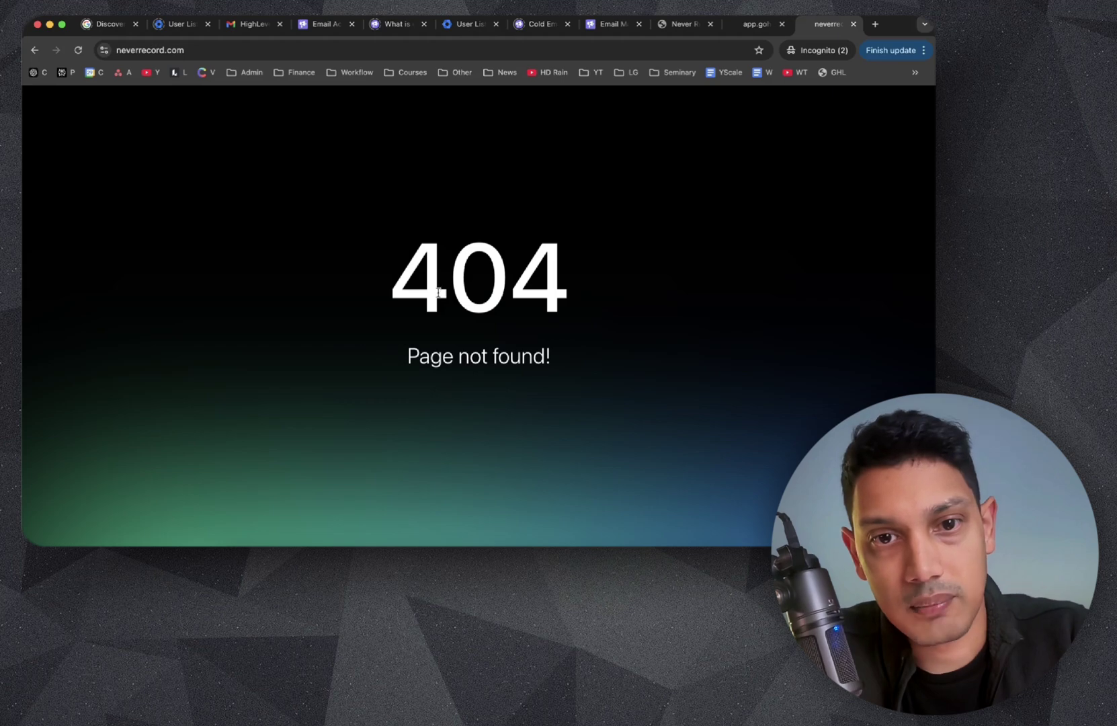
click(750, 24)
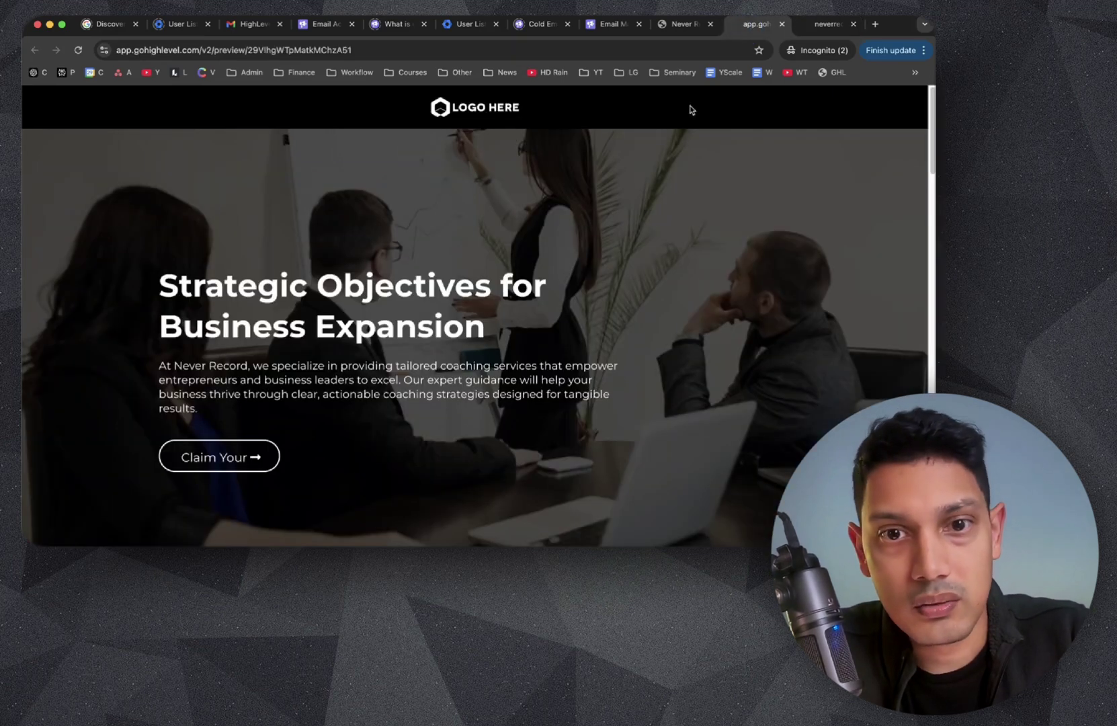
click(807, 31)
click(773, 27)
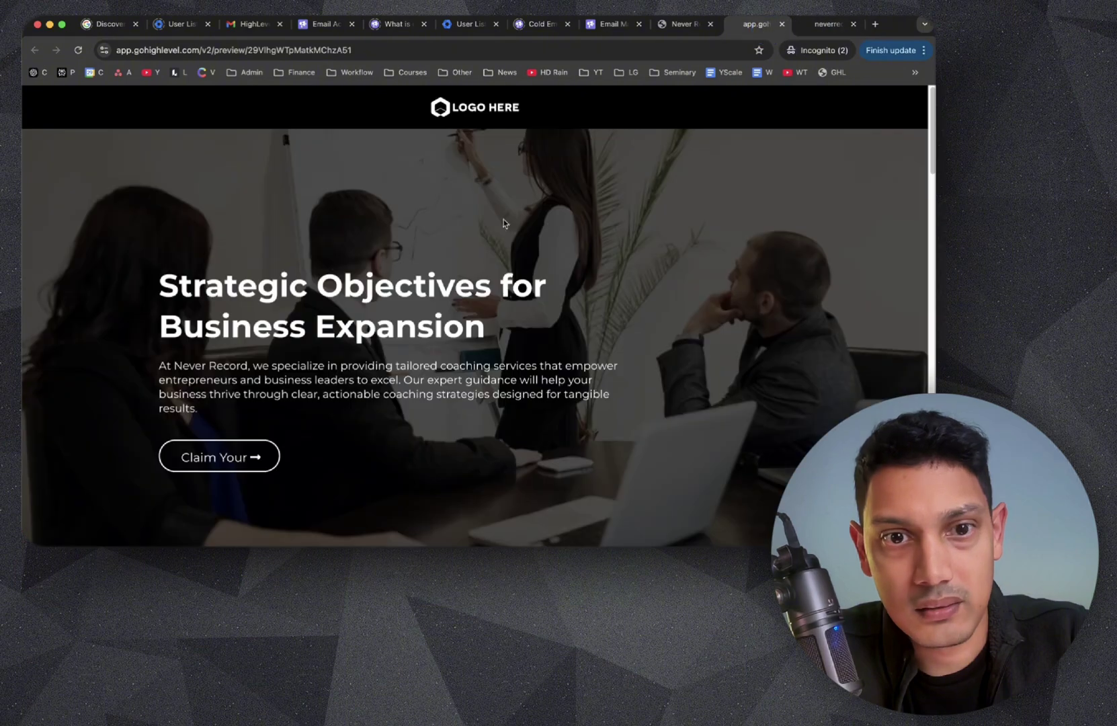
scroll(536, 330, down, 5)
scroll(537, 329, down, 20)
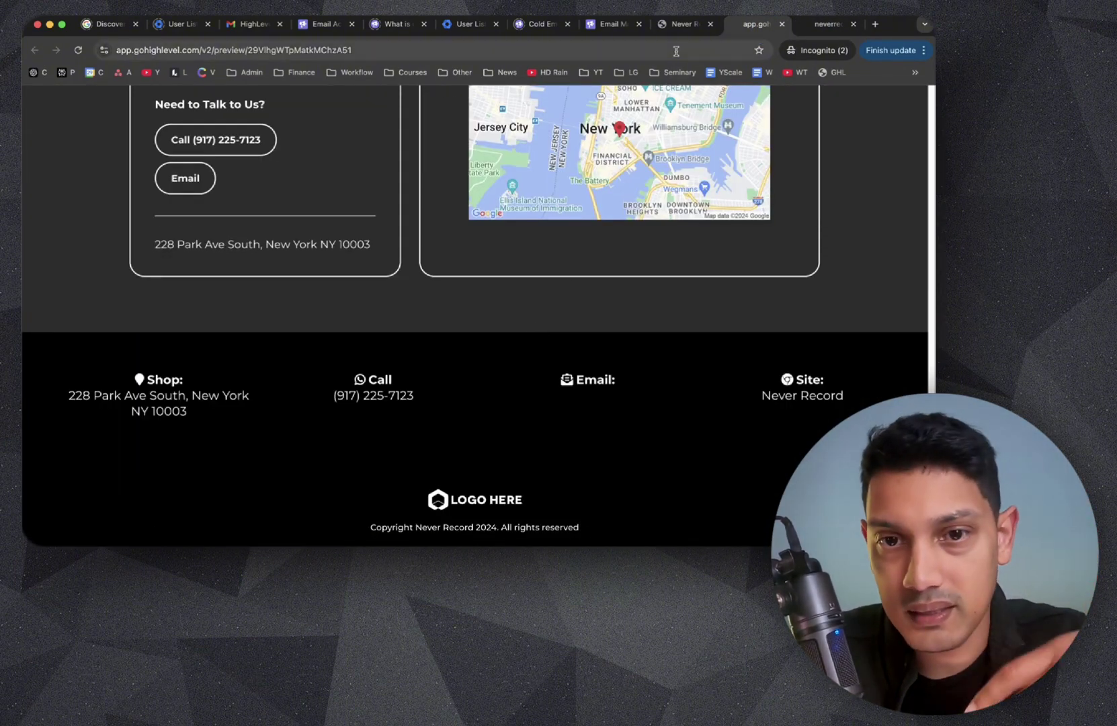
scroll(471, 302, up, 20)
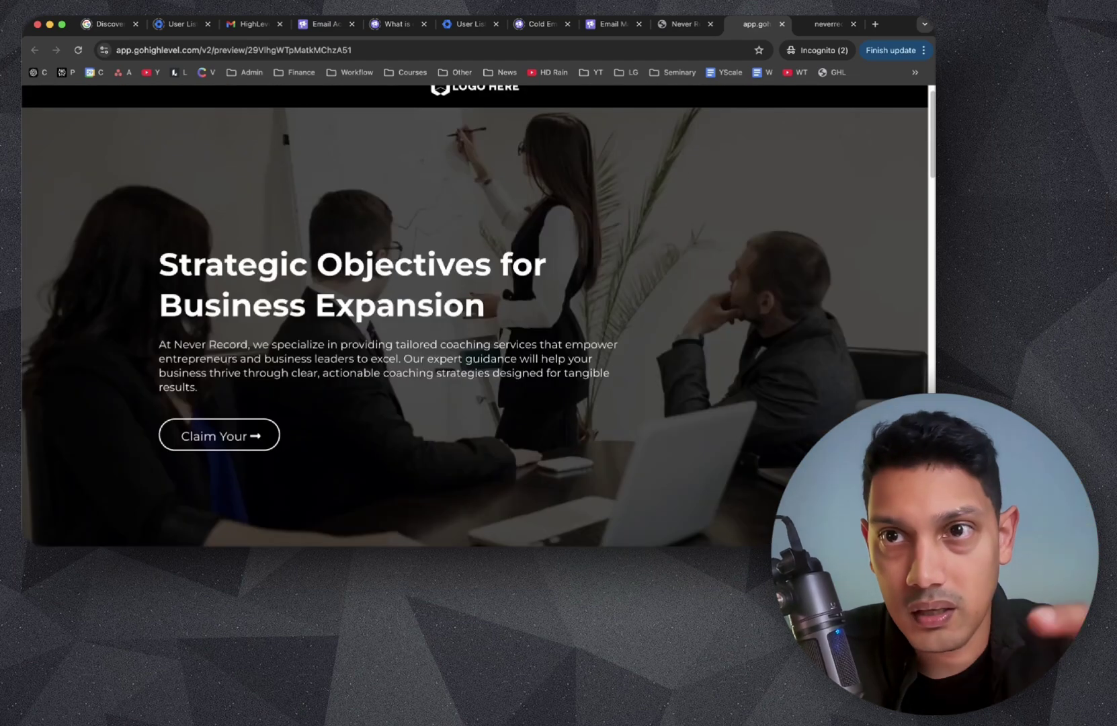
click(819, 24)
click(679, 23)
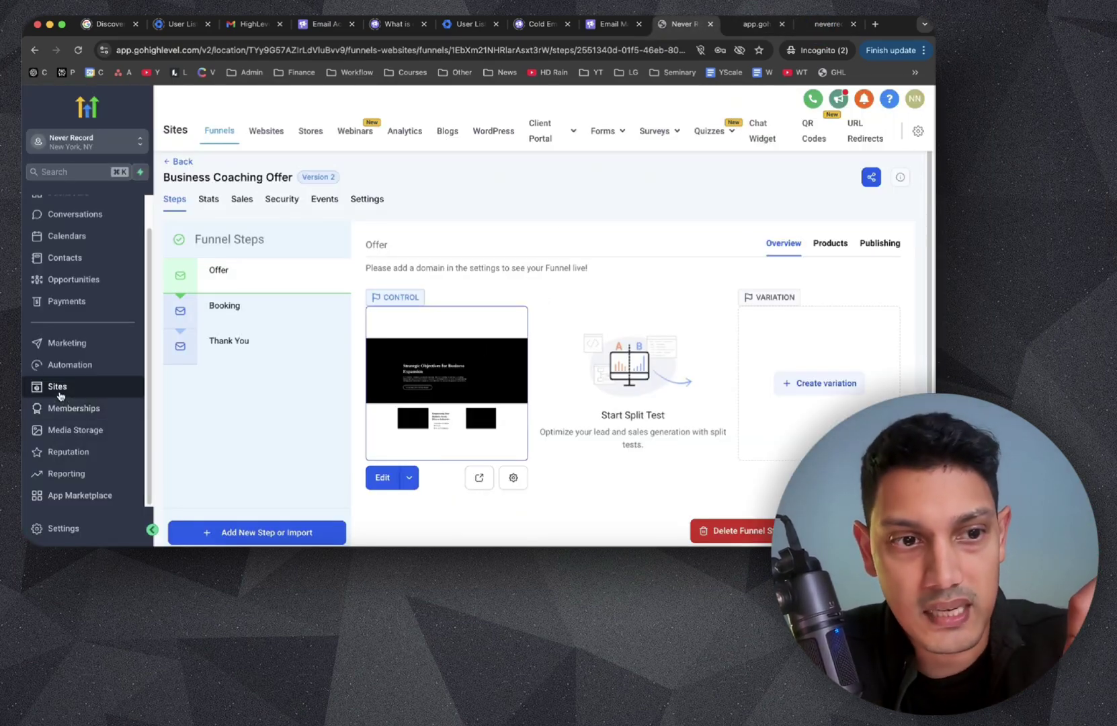
- Set neverrecord.com's Default Page to Business Coaching Offer / Offer and save
click(63, 528)
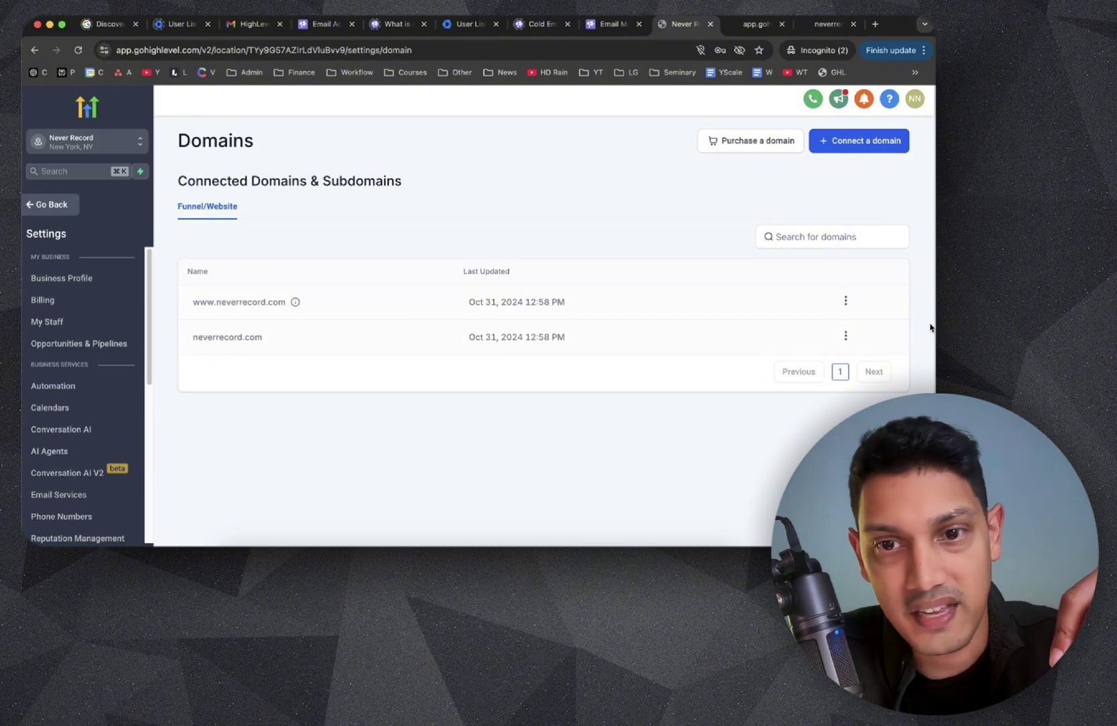
click(846, 338)
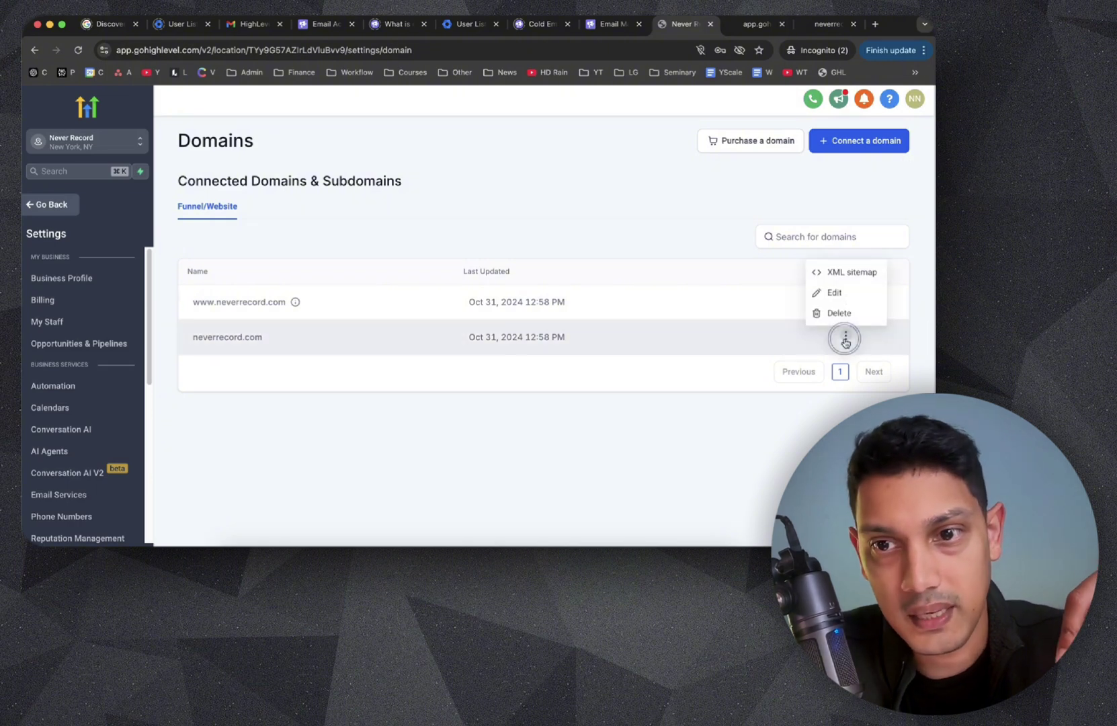
click(840, 298)
click(434, 252)
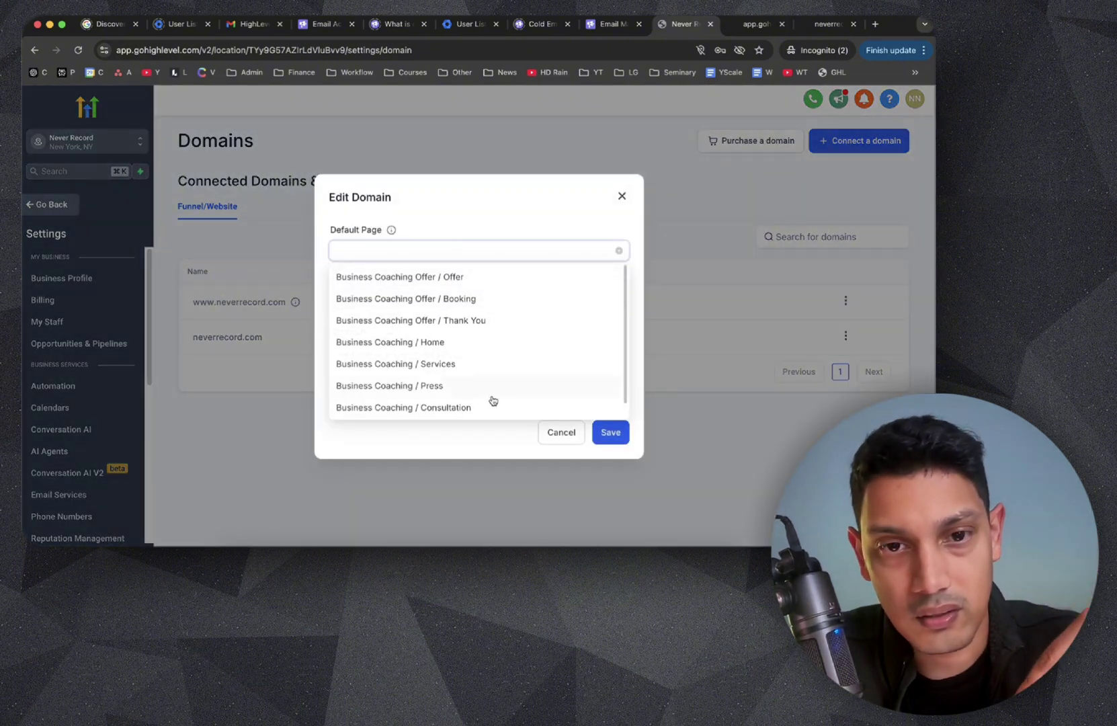
scroll(509, 321, down, 1)
scroll(509, 320, up, 1)
scroll(510, 330, down, 1)
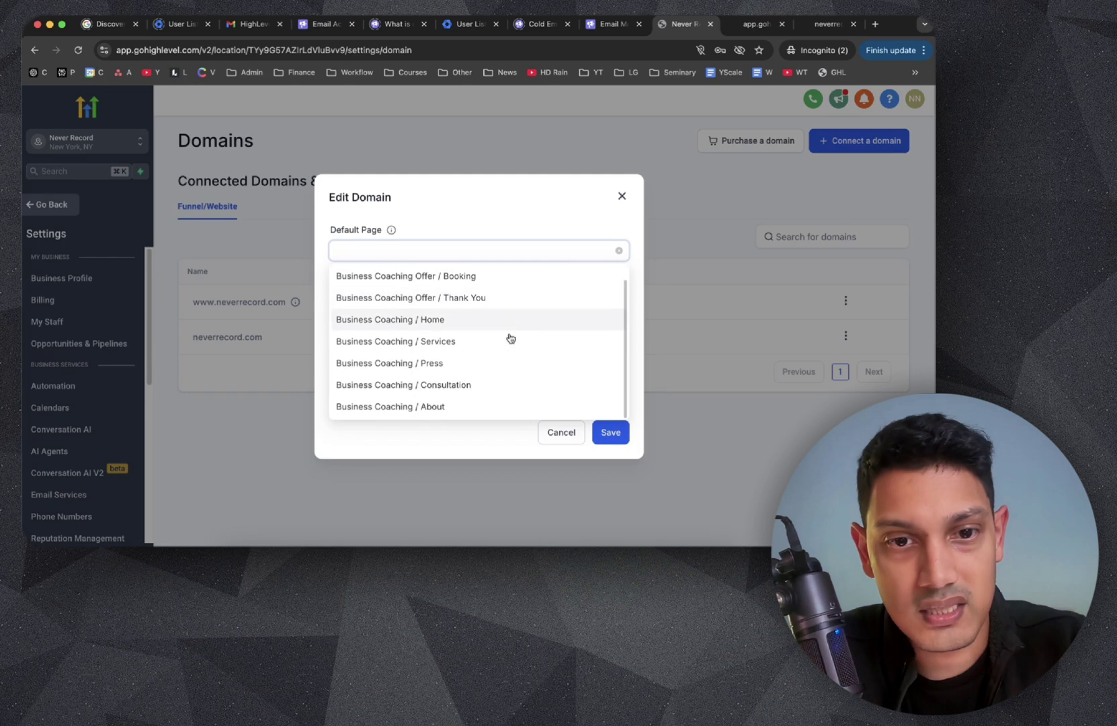
scroll(509, 343, up, 1)
click(495, 281)
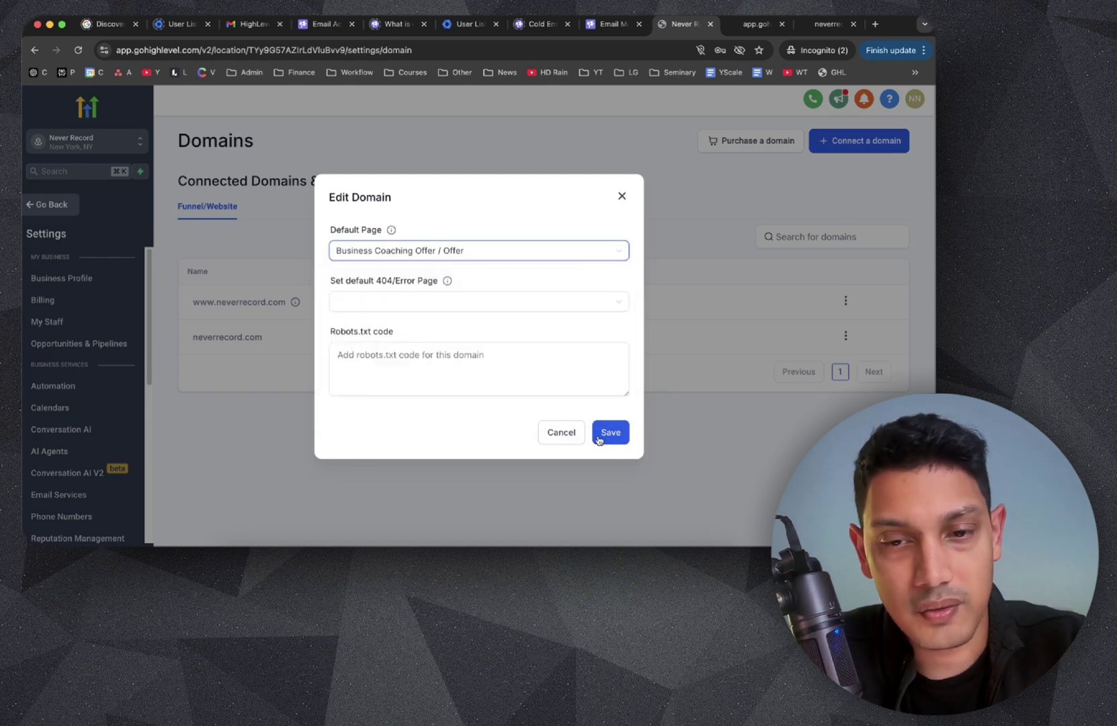
click(621, 441)
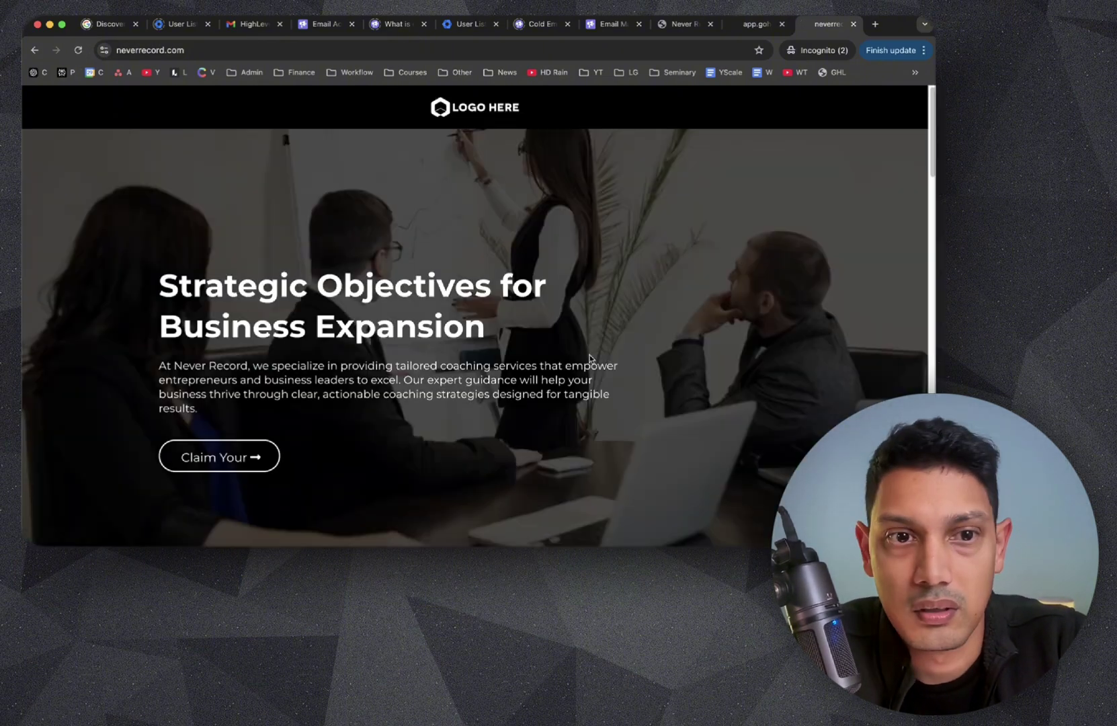
- Check that neverrecord.com now shows the coaching site, then begin connecting another domain
scroll(589, 358, down, 20)
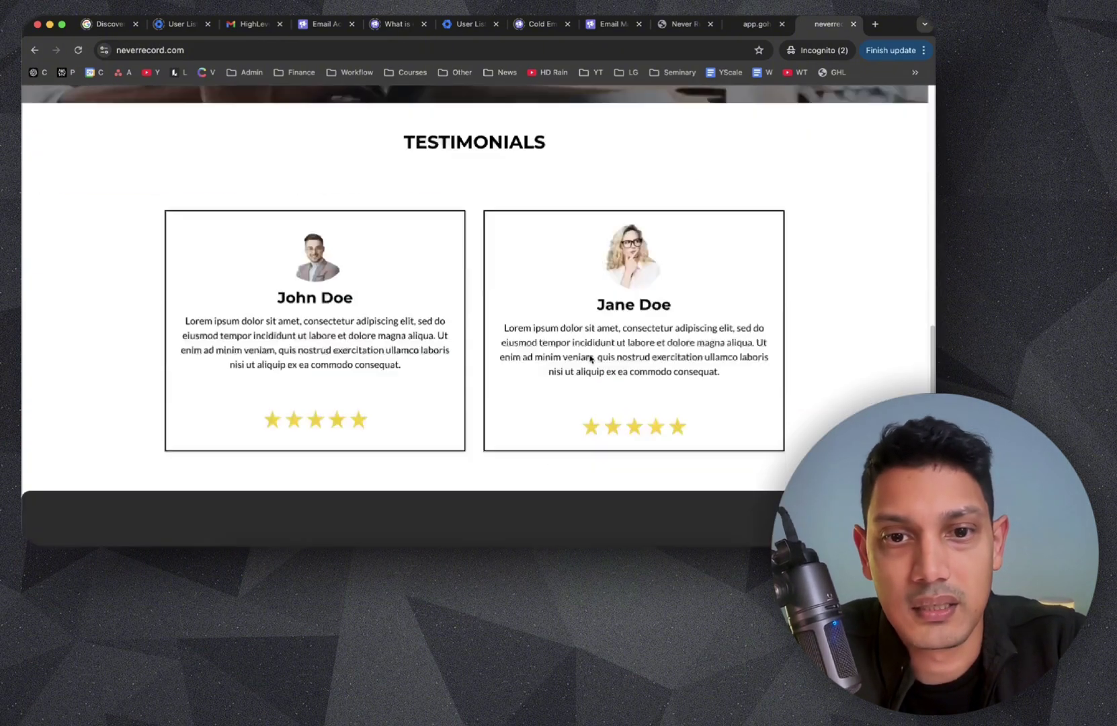
scroll(590, 358, down, 3)
scroll(589, 357, up, 10)
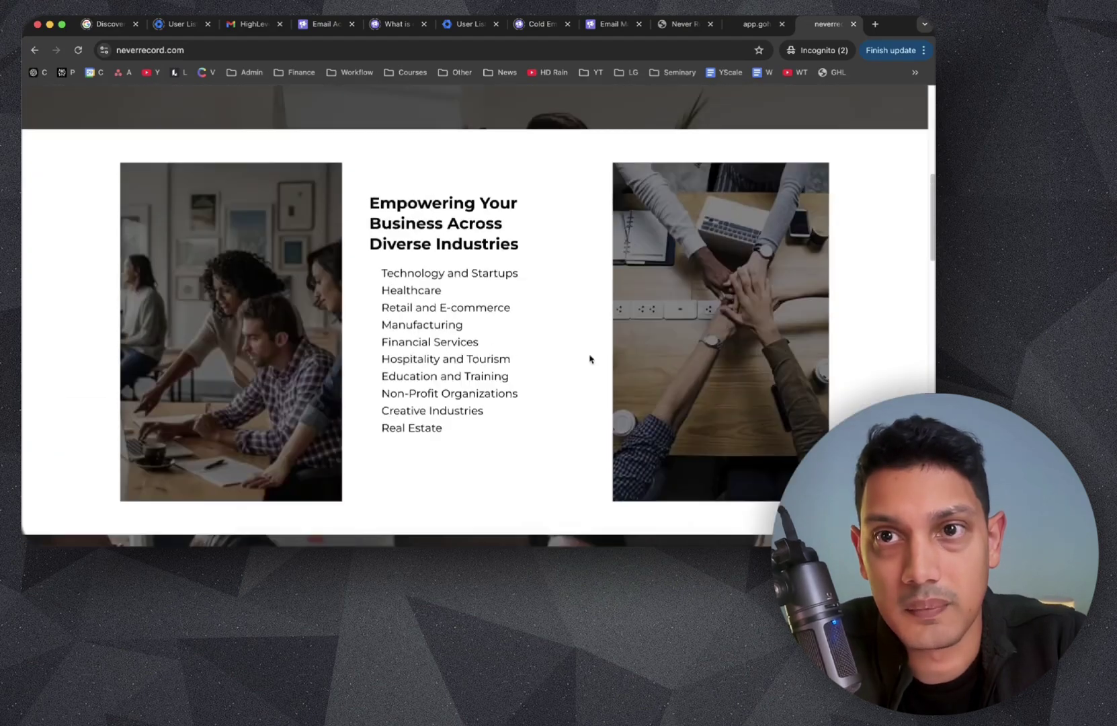
click(678, 24)
click(870, 142)
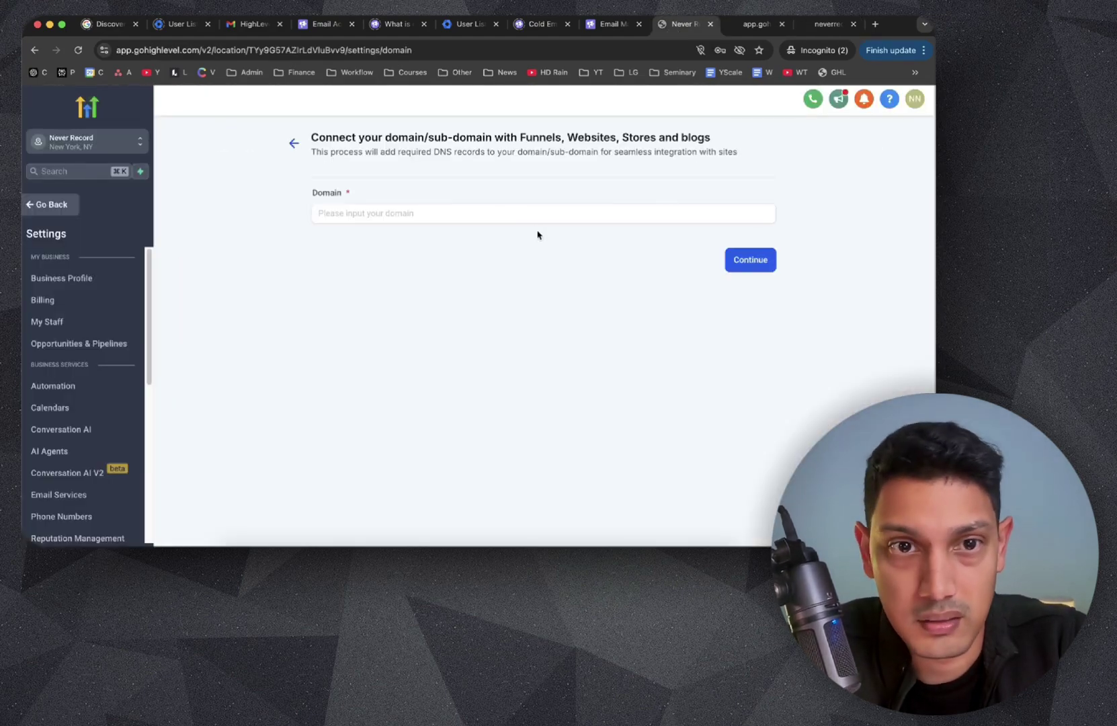
- Open getneverrecord.com's DNS records in Porkbun and copy the domain name
key(ctrl+Up)
click(513, 291)
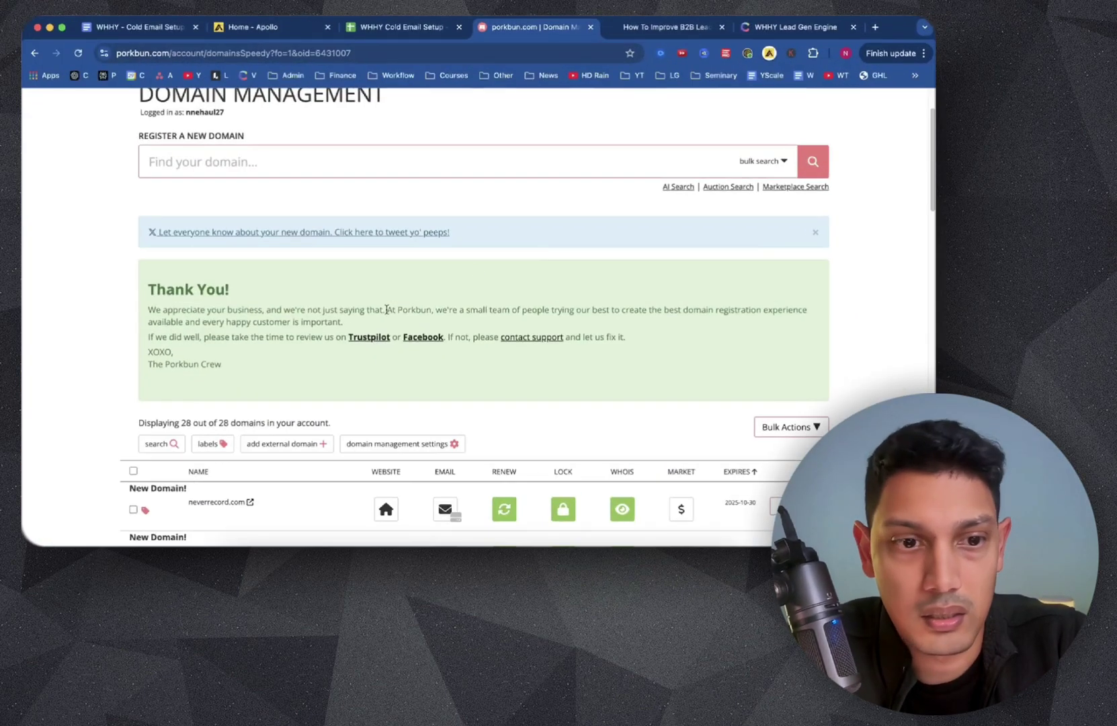
scroll(387, 319, down, 5)
click(195, 438)
scroll(437, 303, down, 4)
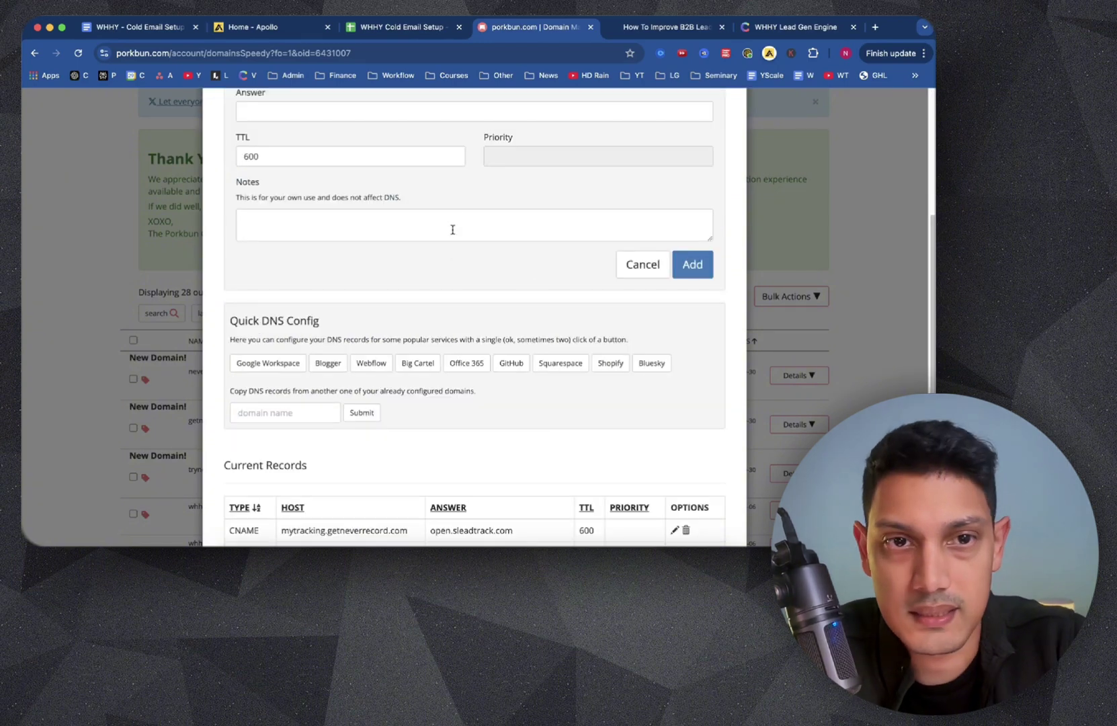
scroll(452, 226, up, 5)
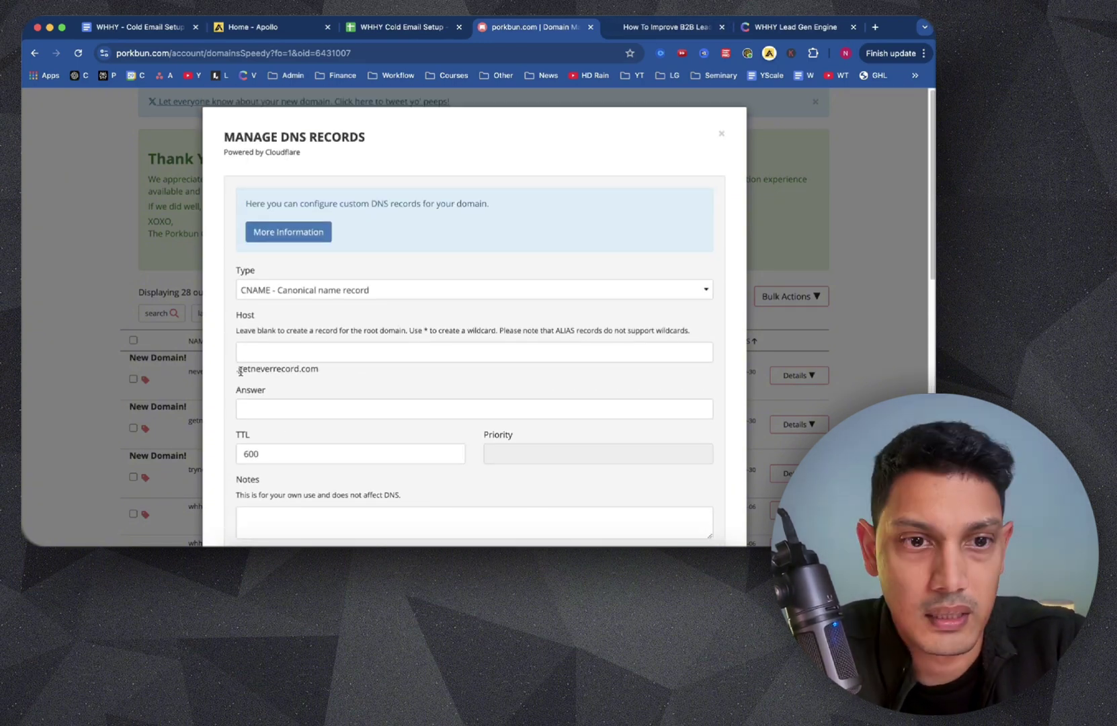
drag(239, 369, 316, 369)
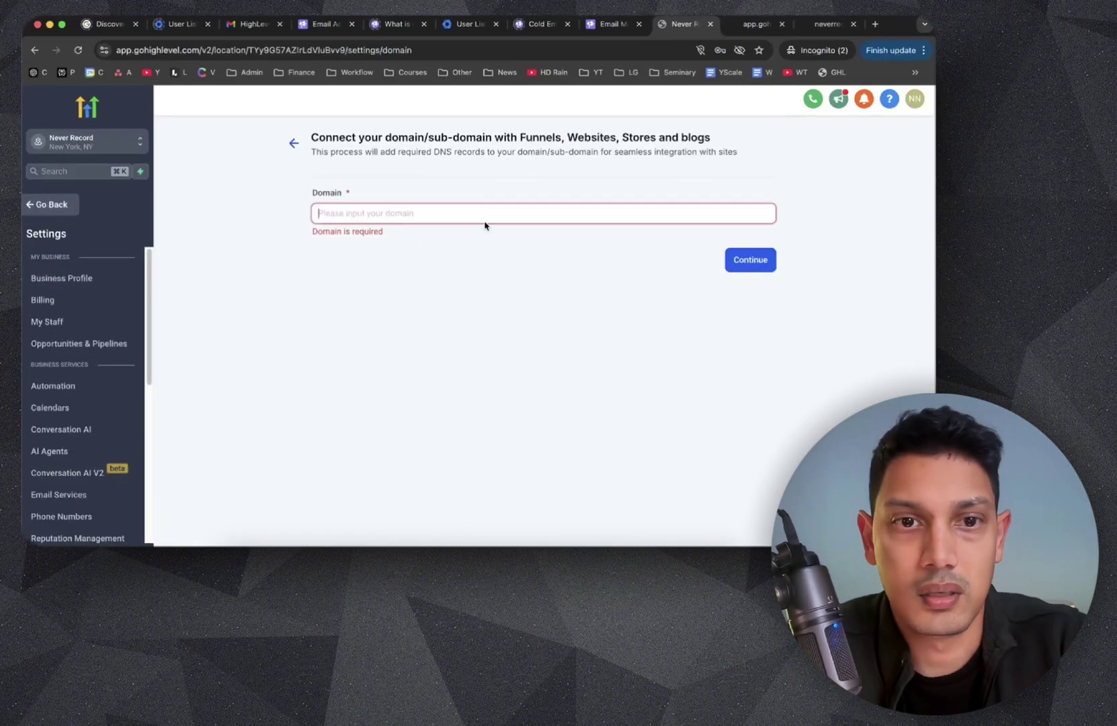
- Submit getneverrecord.com with its www version and copy the required A record value
click(752, 261)
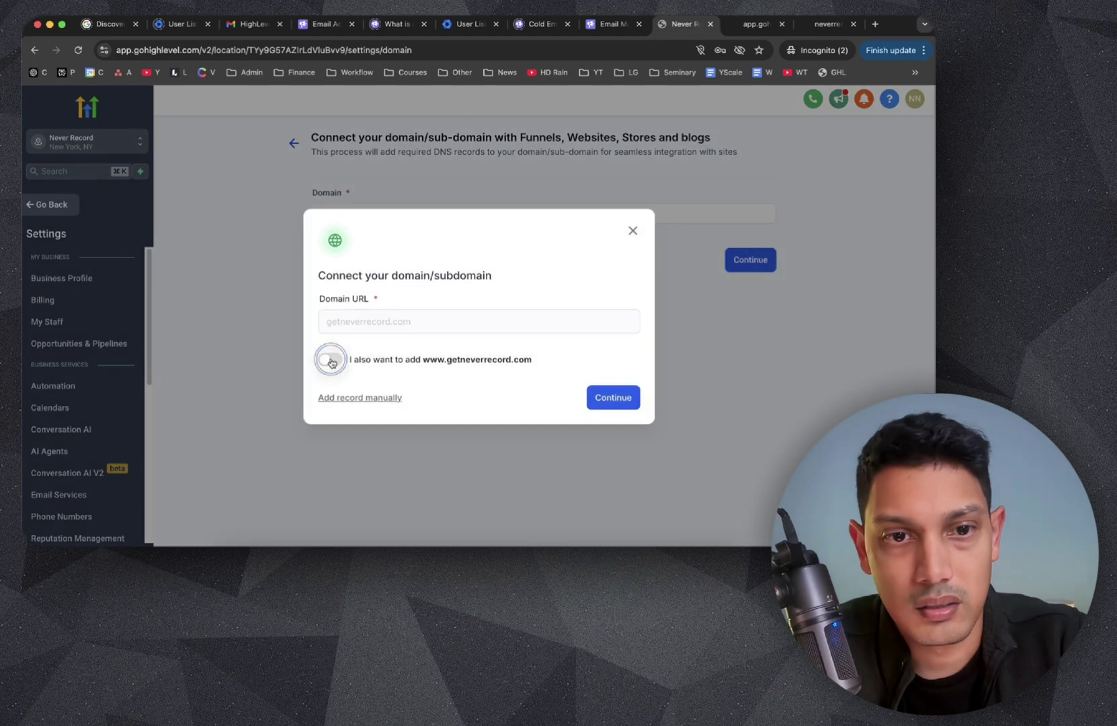
click(330, 359)
click(600, 406)
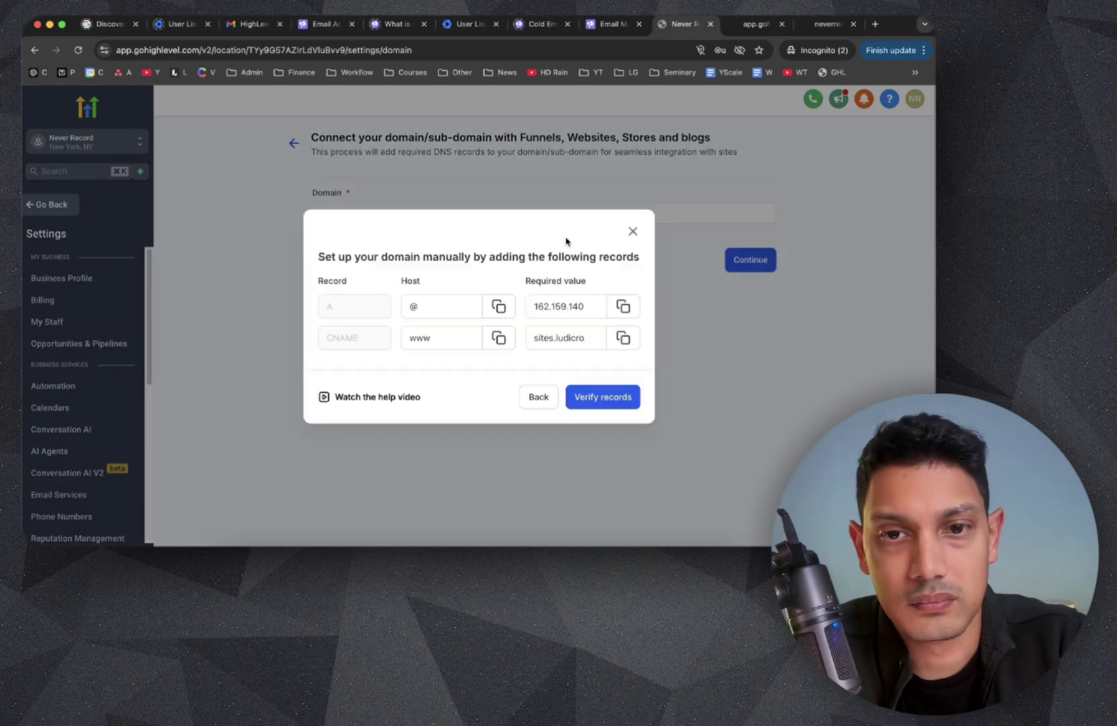
click(624, 307)
key(ctrl+Up)
- In Porkbun, add an A record for getneverrecord.com's root (@) pointing to 162.159.140.166
click(643, 257)
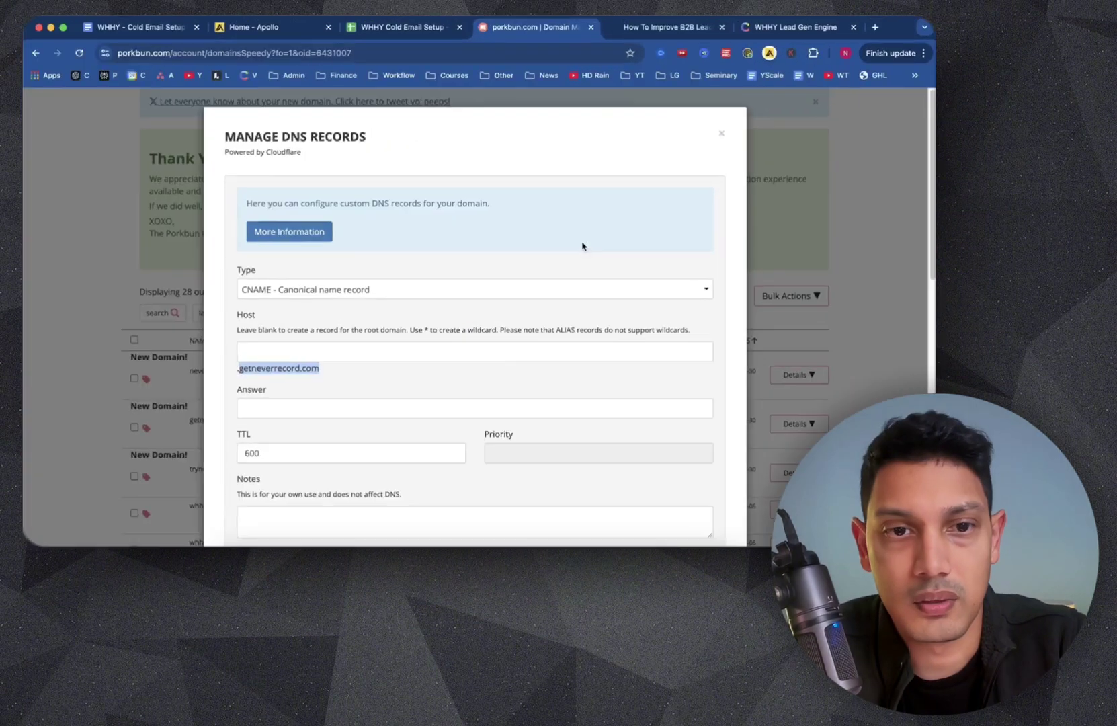
click(371, 350)
click(338, 408)
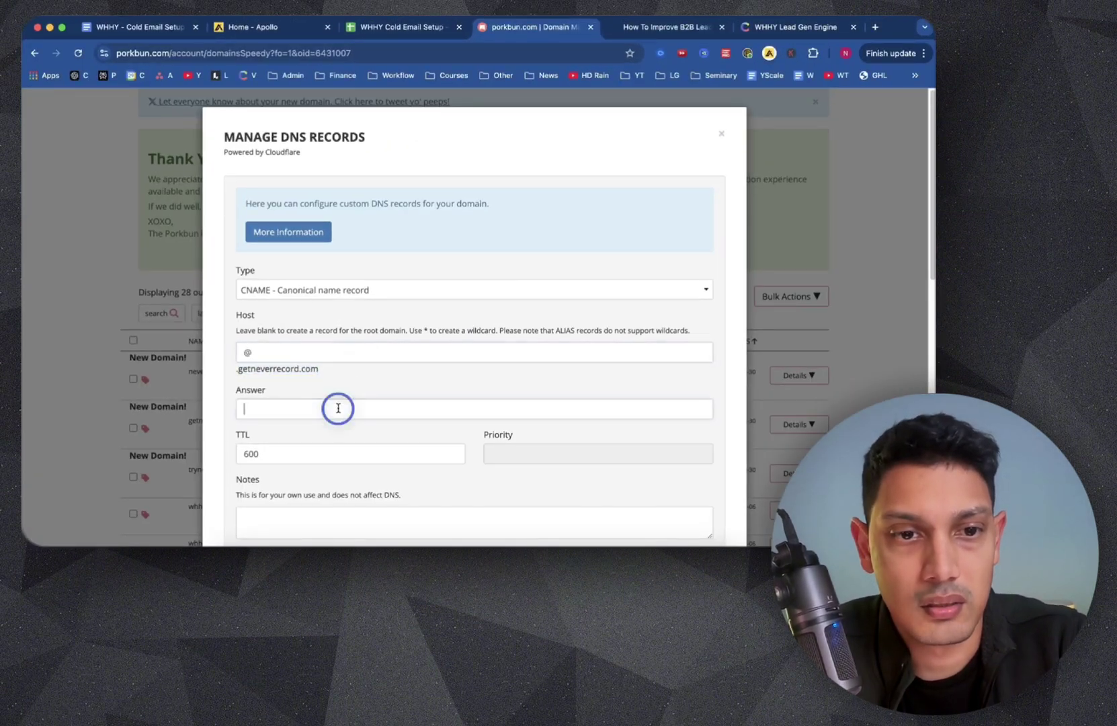
key(super+v)
click(366, 290)
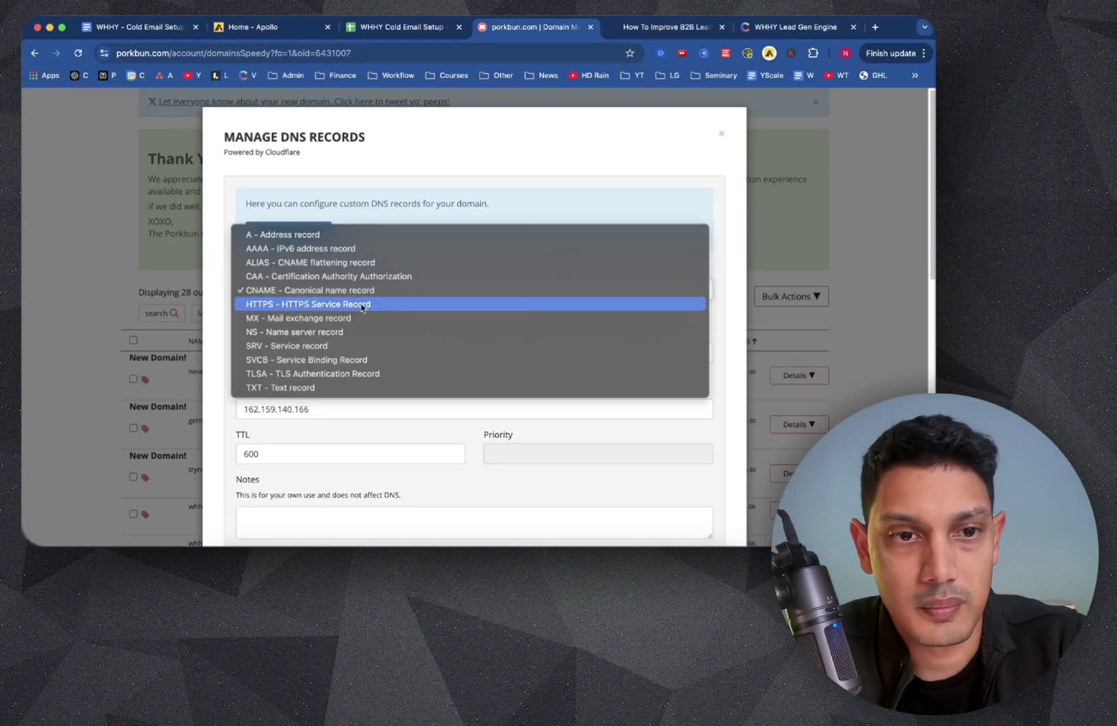
click(367, 229)
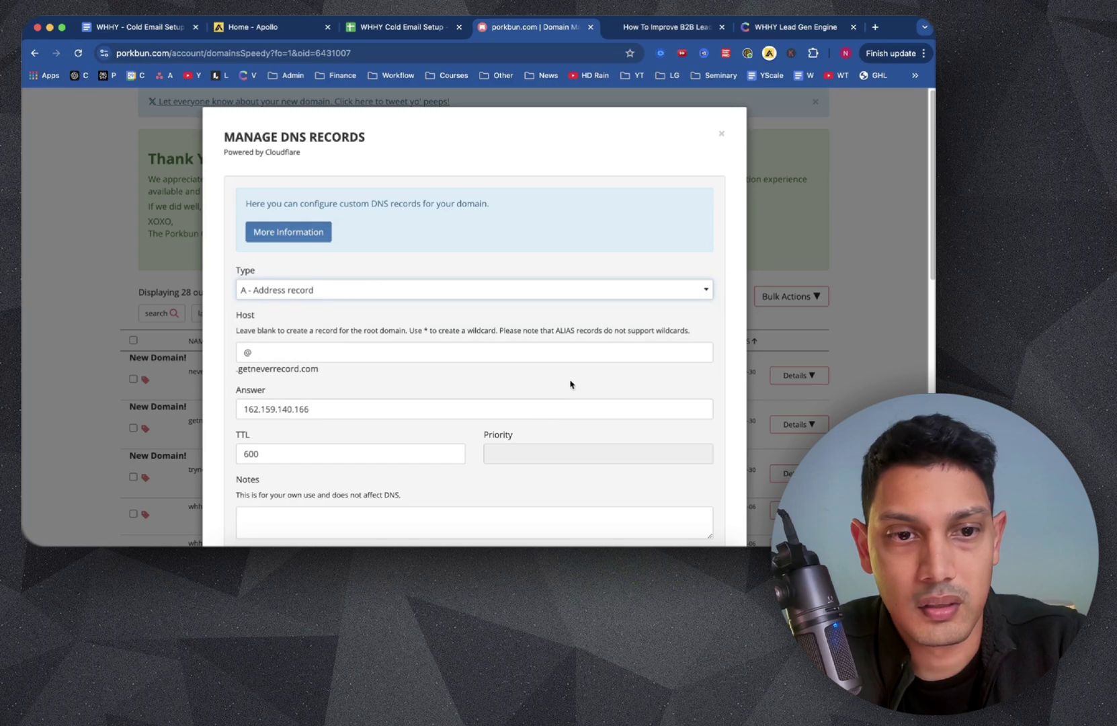
scroll(570, 385, down, 3)
click(694, 448)
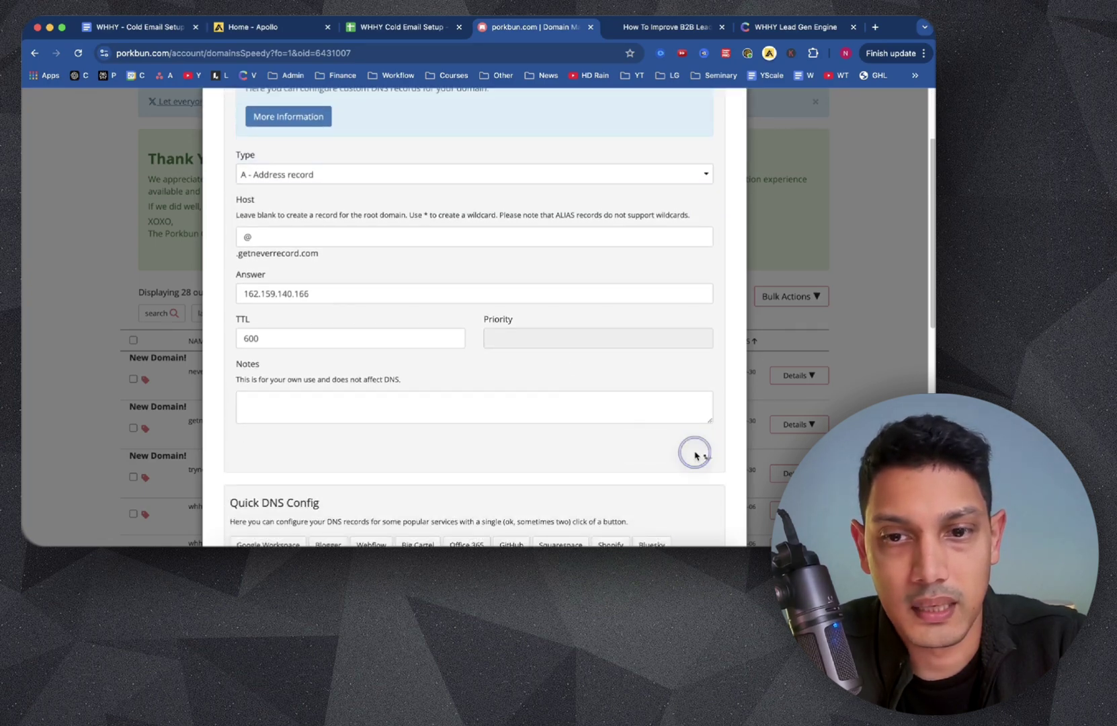
- Add a www CNAME record pointing to sites.ludicrous.cloud, copying the value from GoHighLevel
click(392, 176)
click(376, 231)
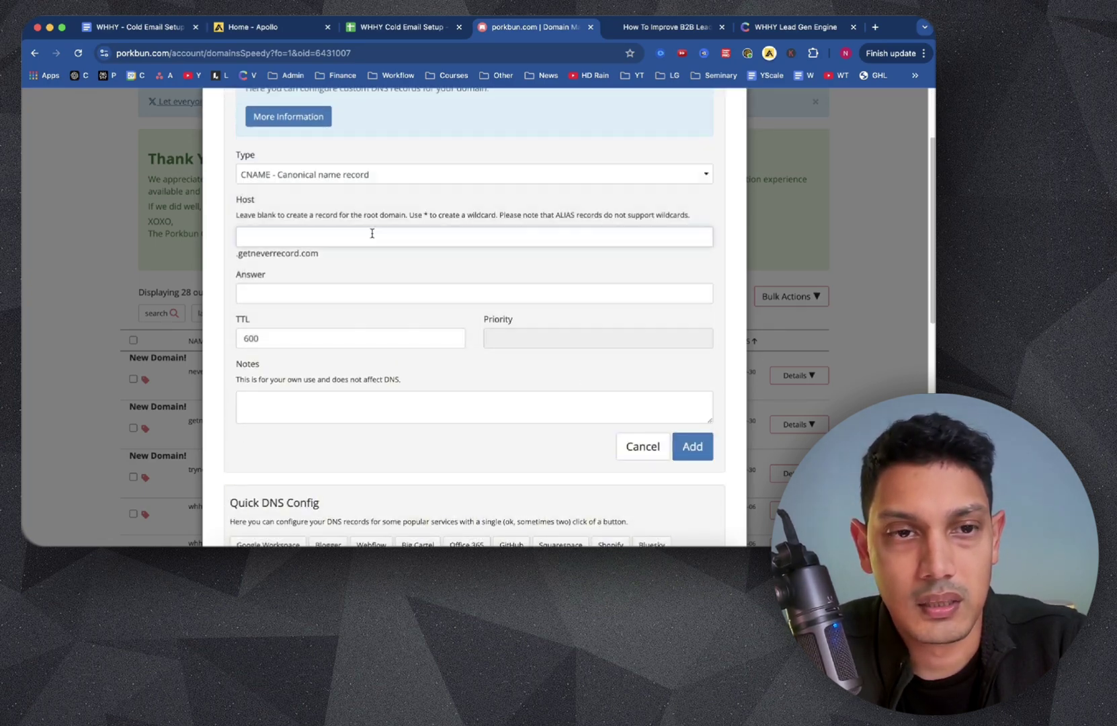
click(345, 293)
key(ctrl+Up)
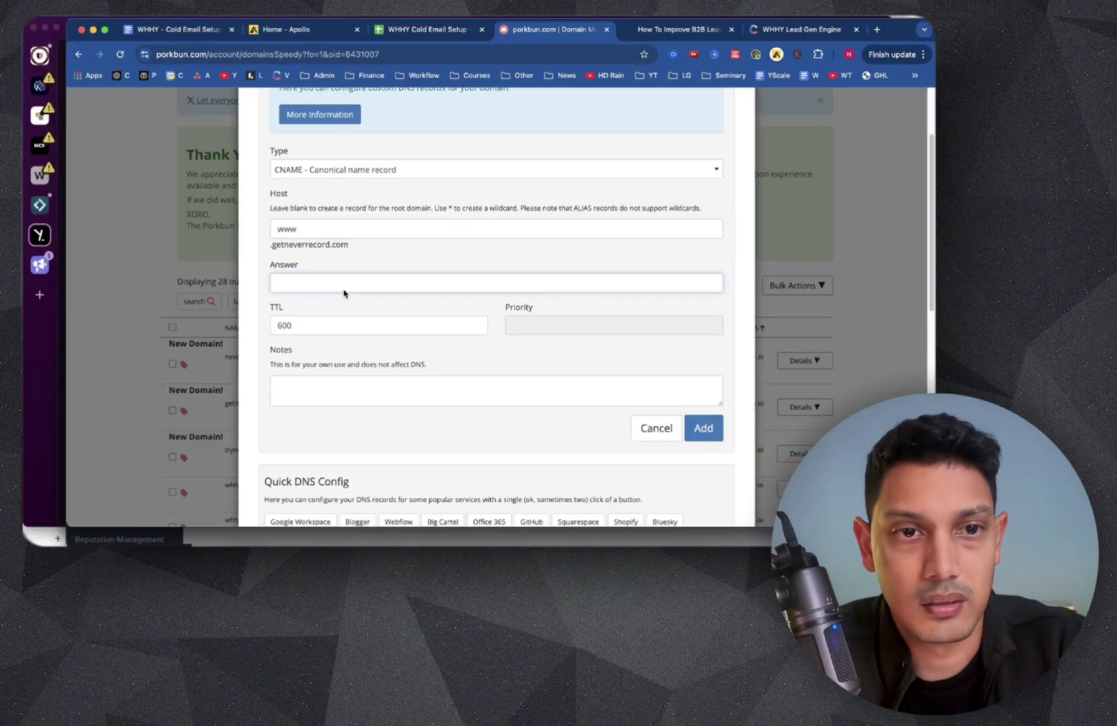
click(676, 390)
click(622, 347)
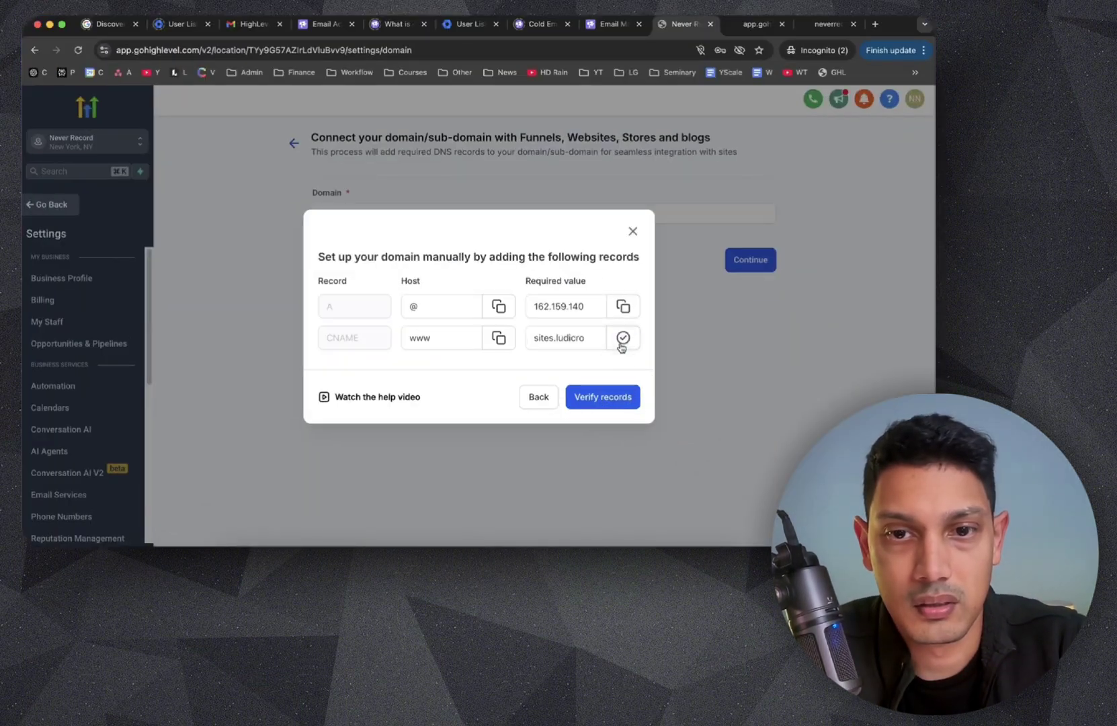
key(ctrl+Up)
click(465, 275)
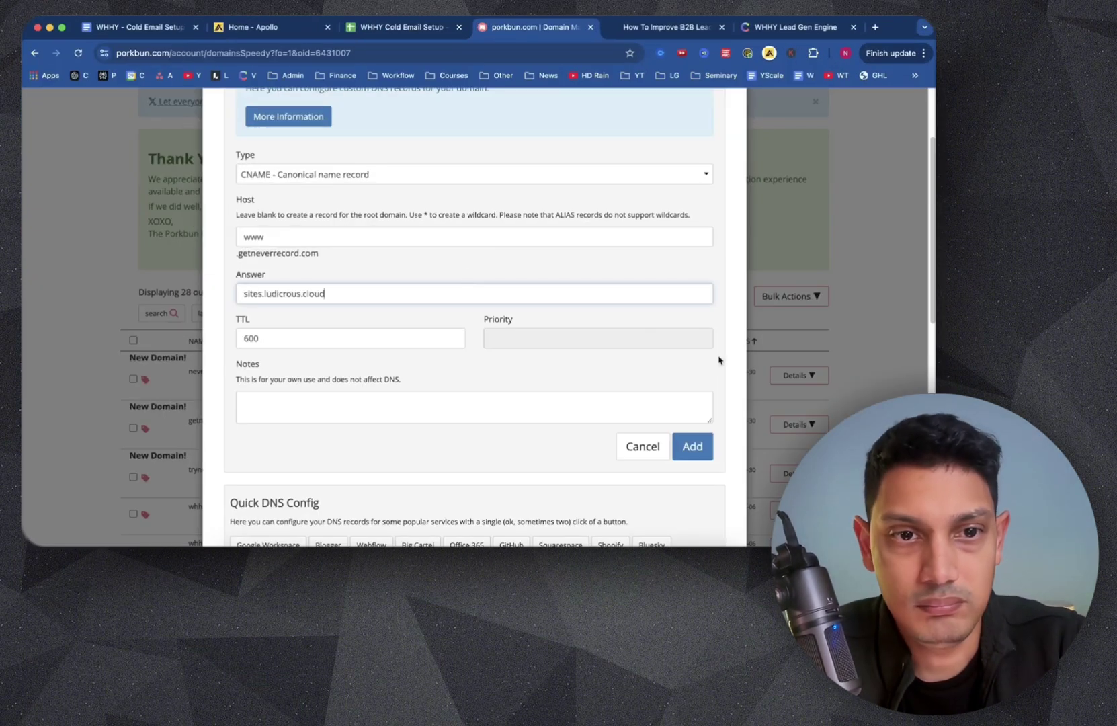
click(699, 447)
key(ctrl+Up)
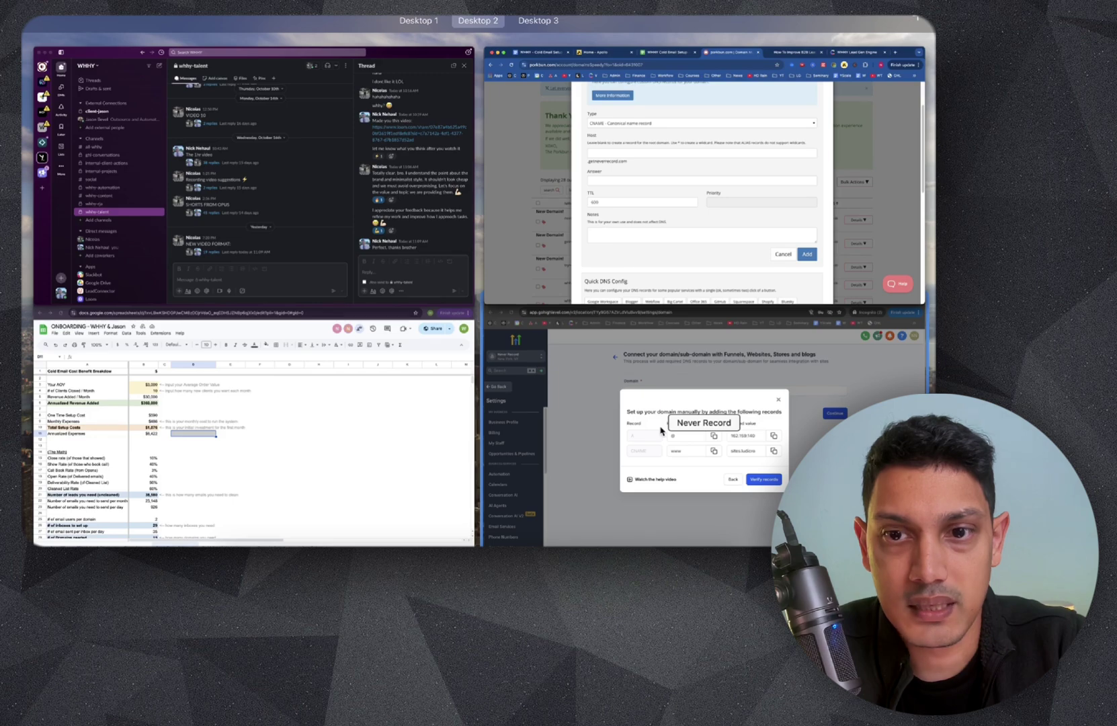
click(661, 431)
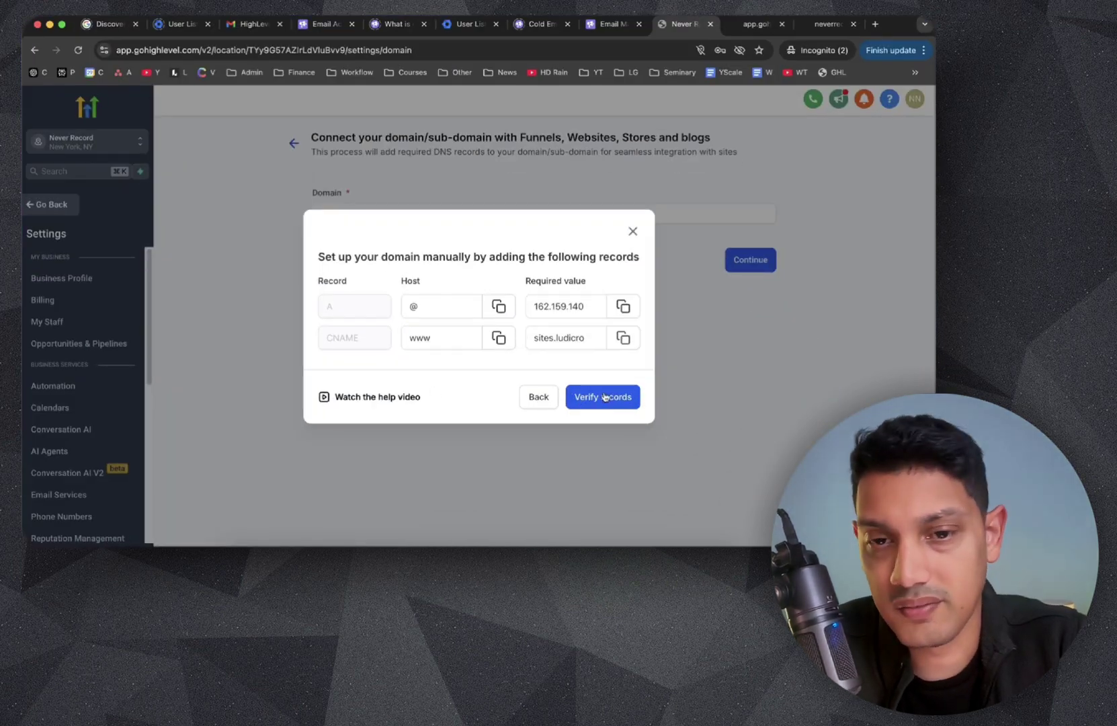
- Verify getneverrecord.com's DNS records, finish connecting it, and load getneverrecord.com in a new tab
click(637, 397)
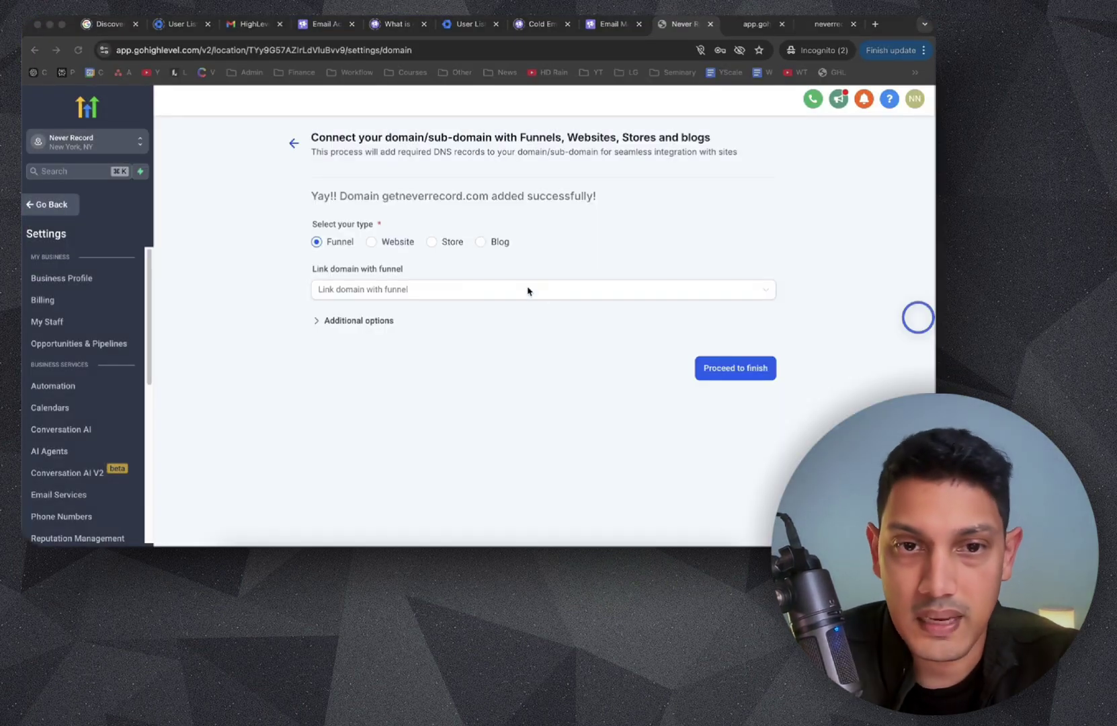
click(734, 368)
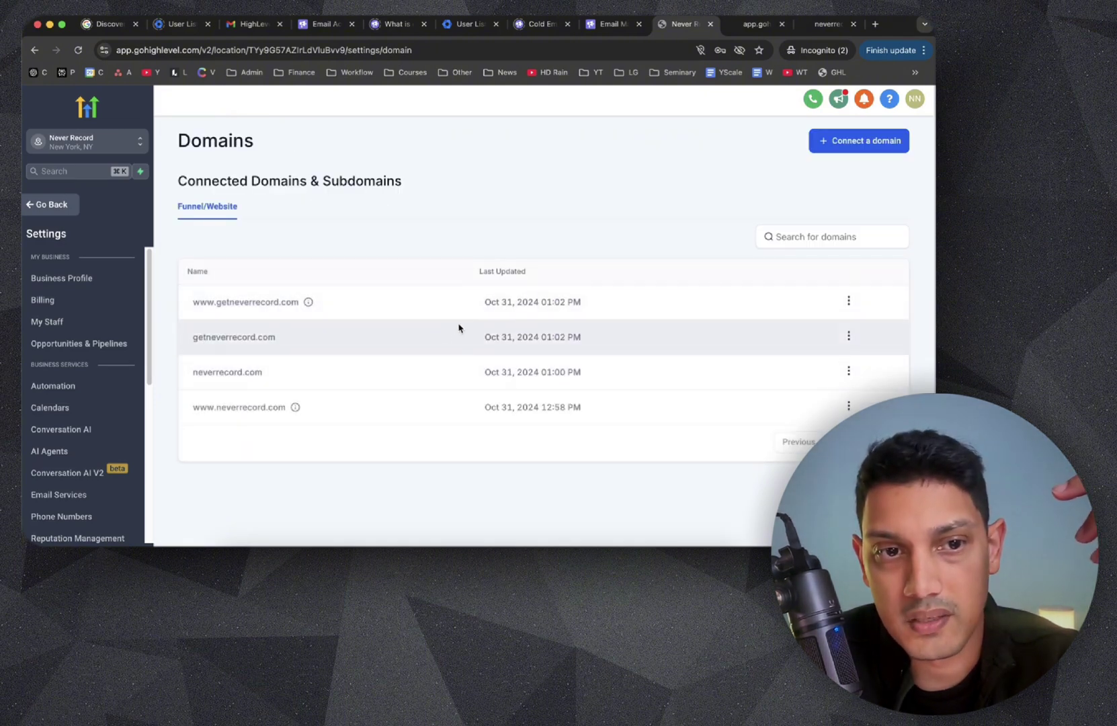
double_click(270, 336)
click(874, 25)
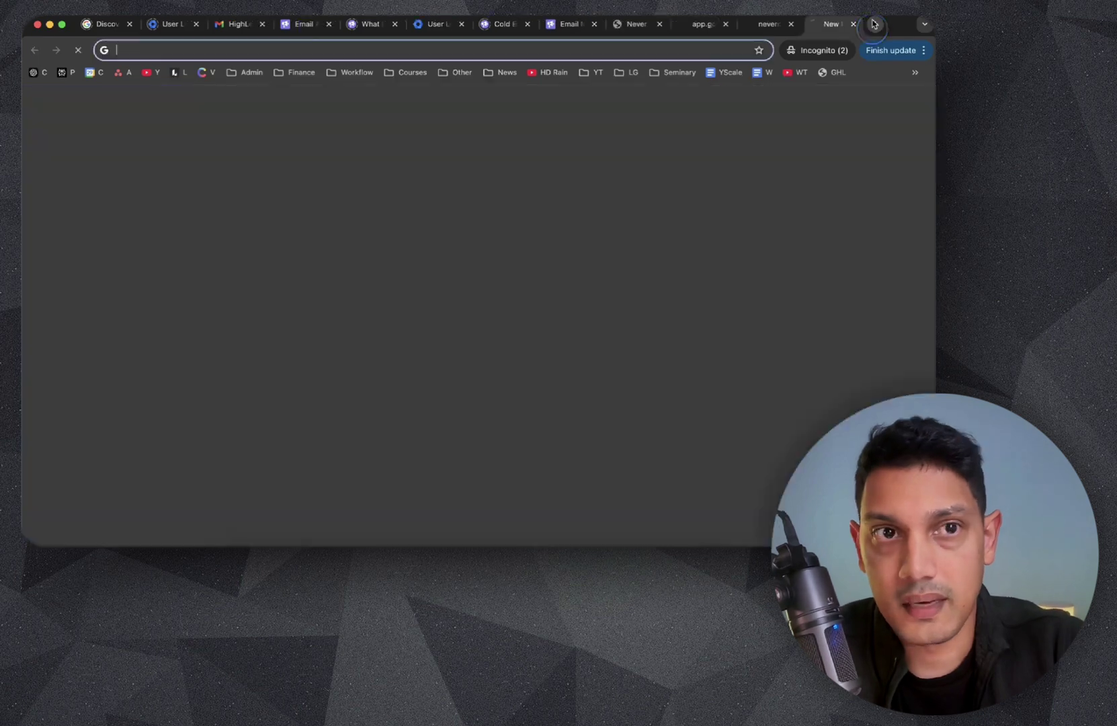
key(super+v)
key(Return)
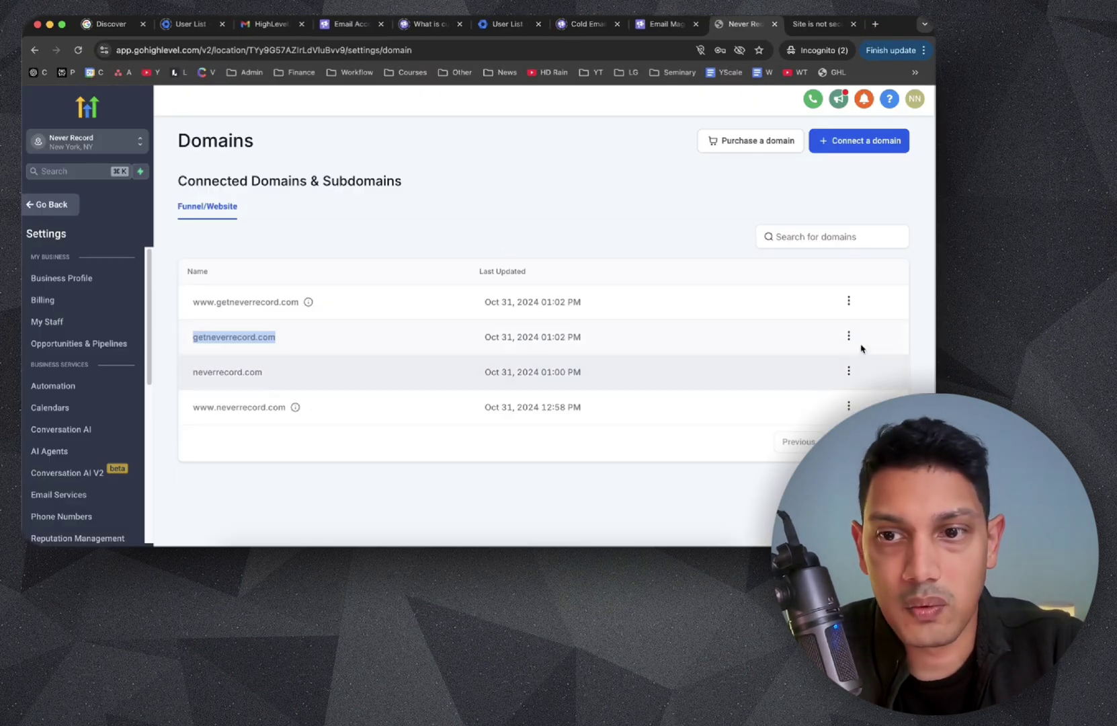
- Edit getneverrecord.com to use Business Coaching Offer / Offer as its default page and save
click(851, 336)
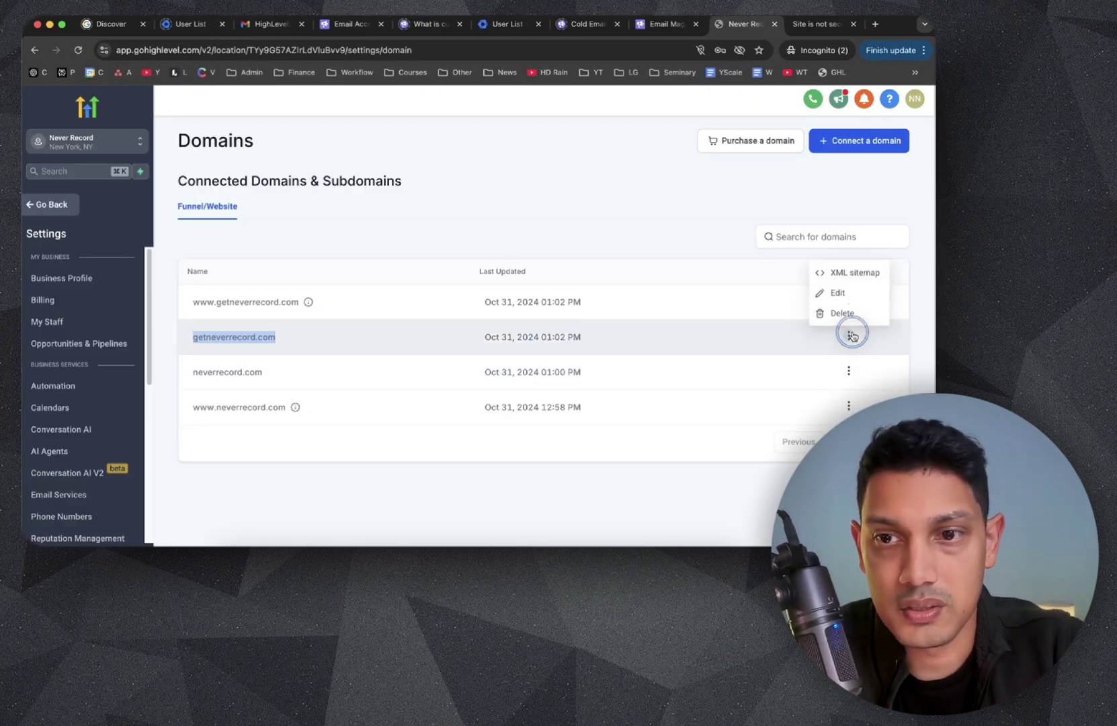
click(848, 293)
click(529, 249)
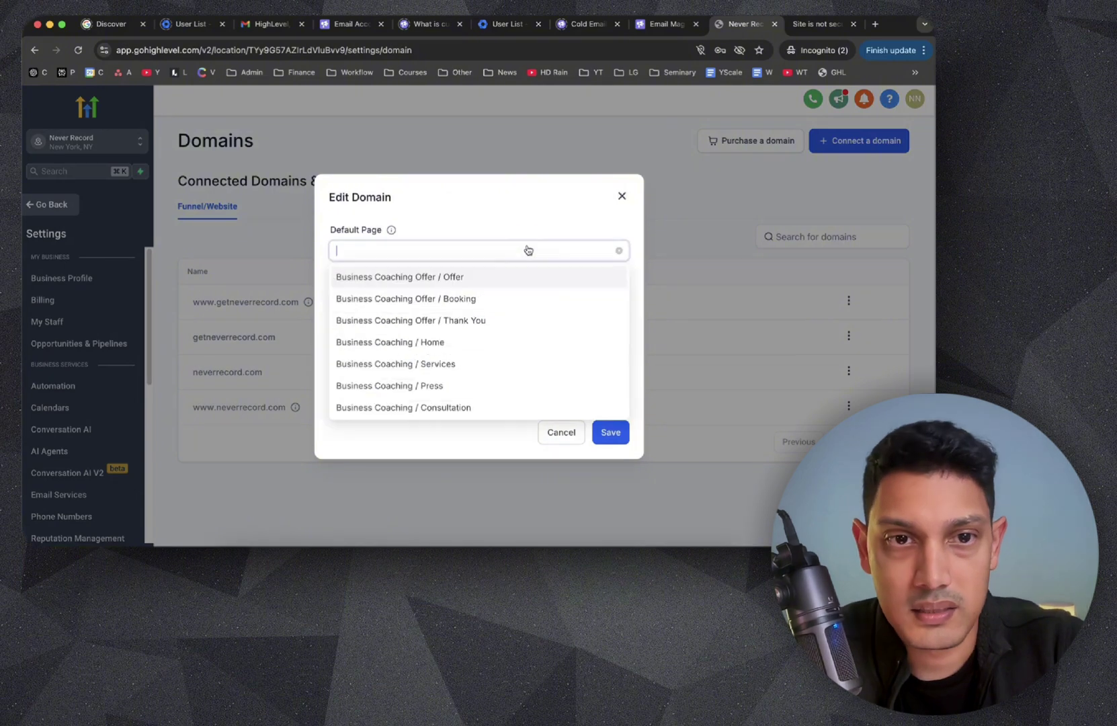
click(497, 277)
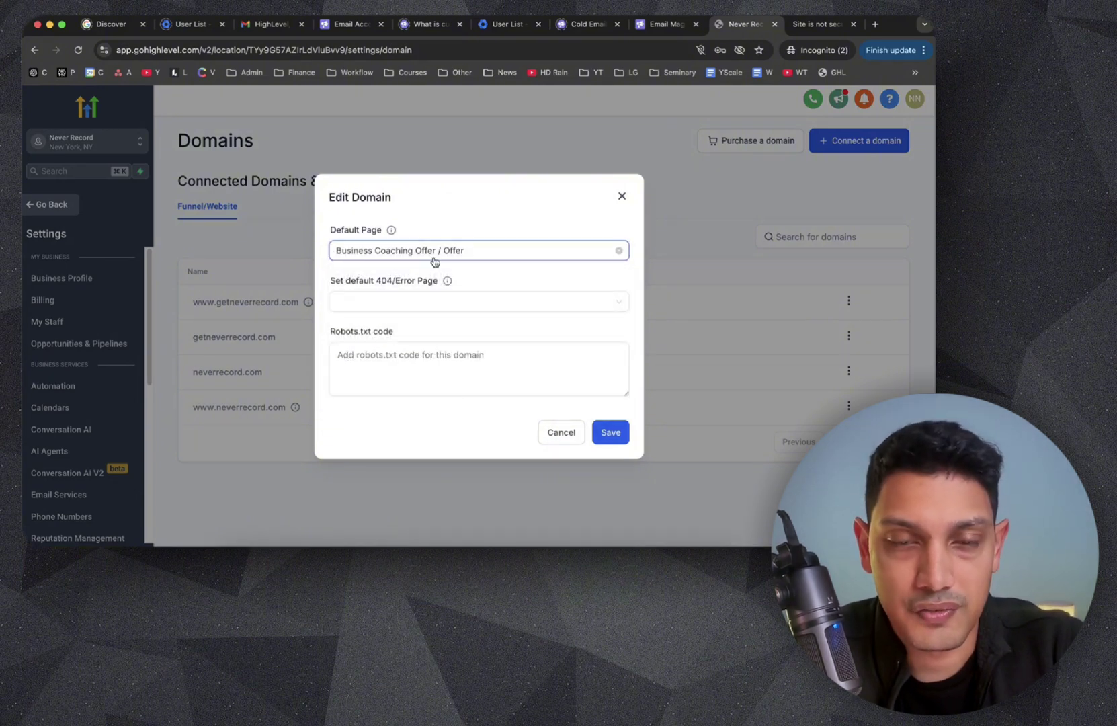
click(607, 437)
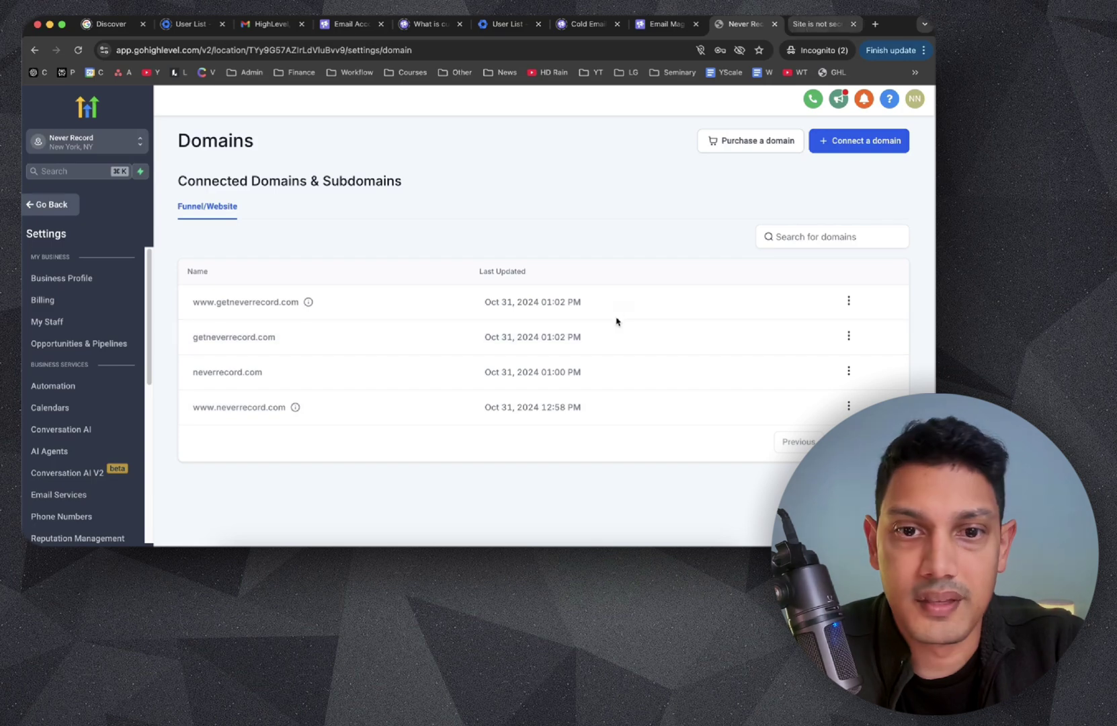
triple_click(434, 341)
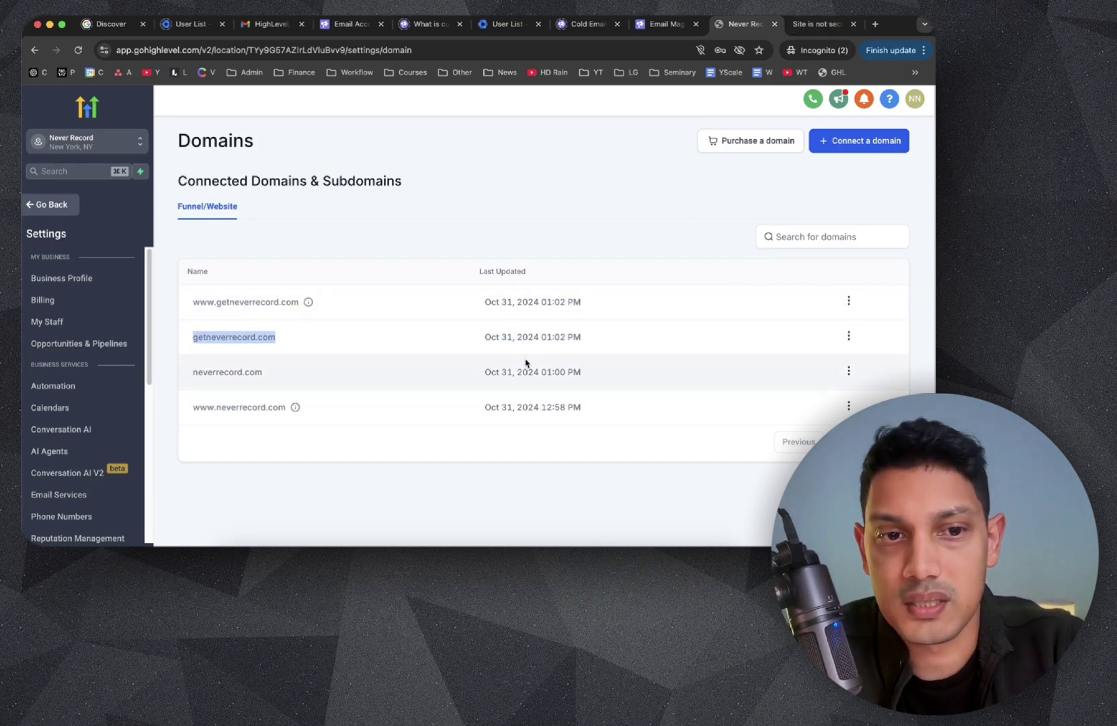
triple_click(254, 372)
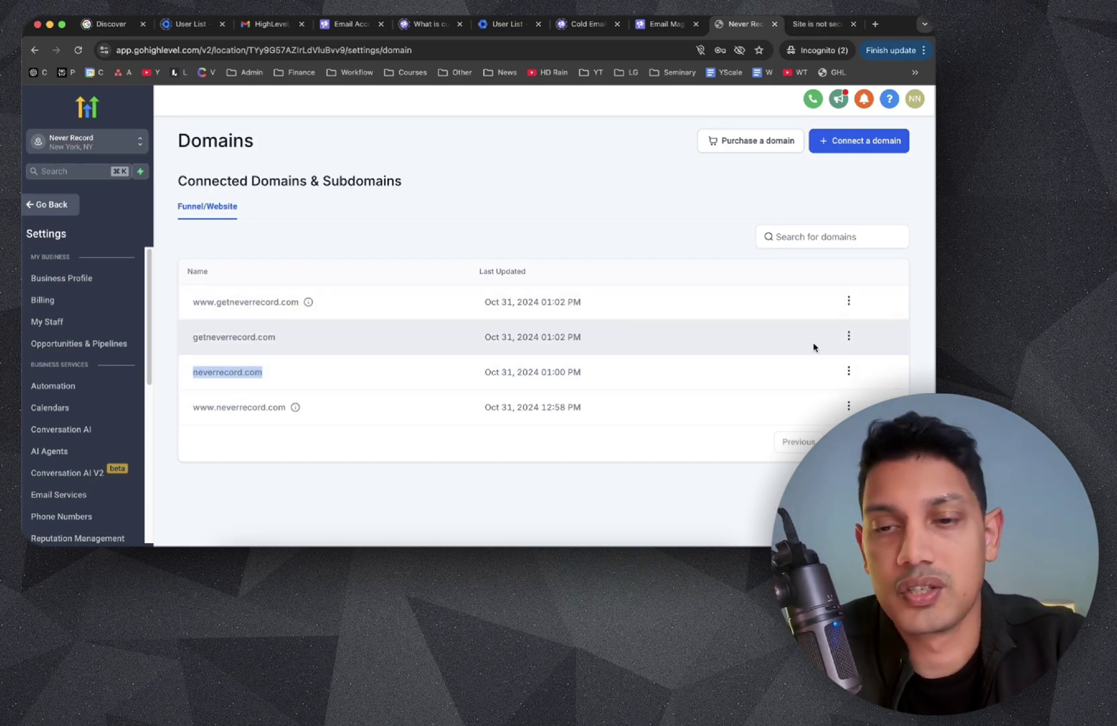
click(738, 314)
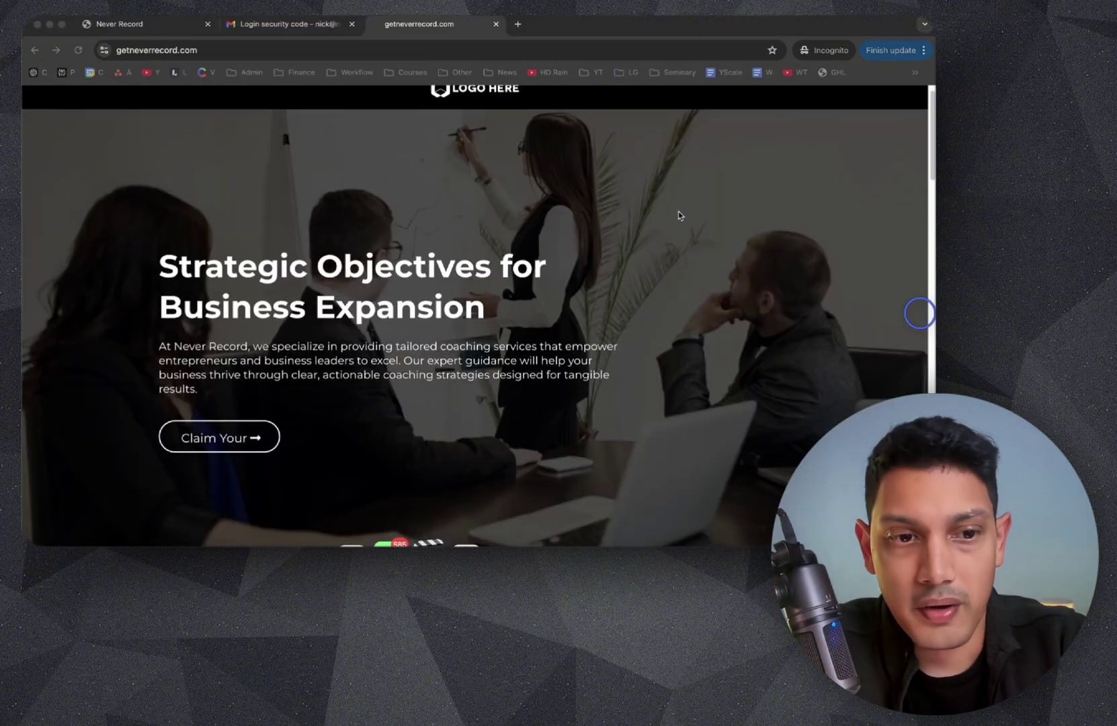
scroll(678, 199, down, 1)
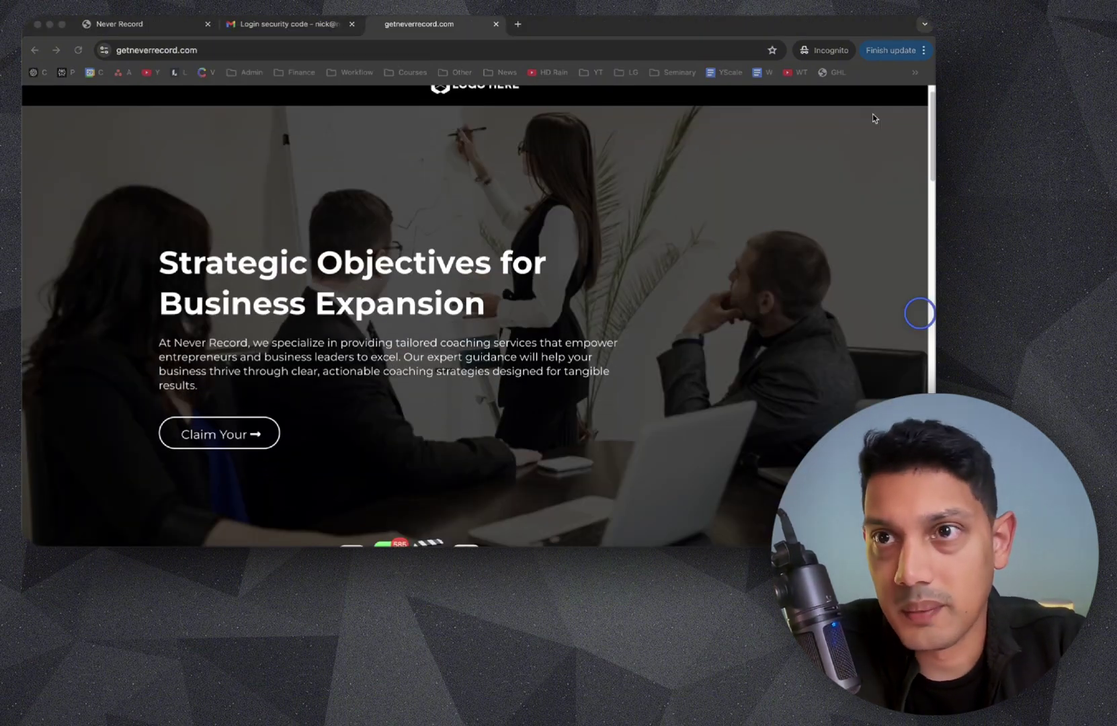
- Scroll through the live getneverrecord.com coaching site, then return to the GoHighLevel Domains tab
scroll(401, 323, down, 10)
scroll(400, 349, up, 10)
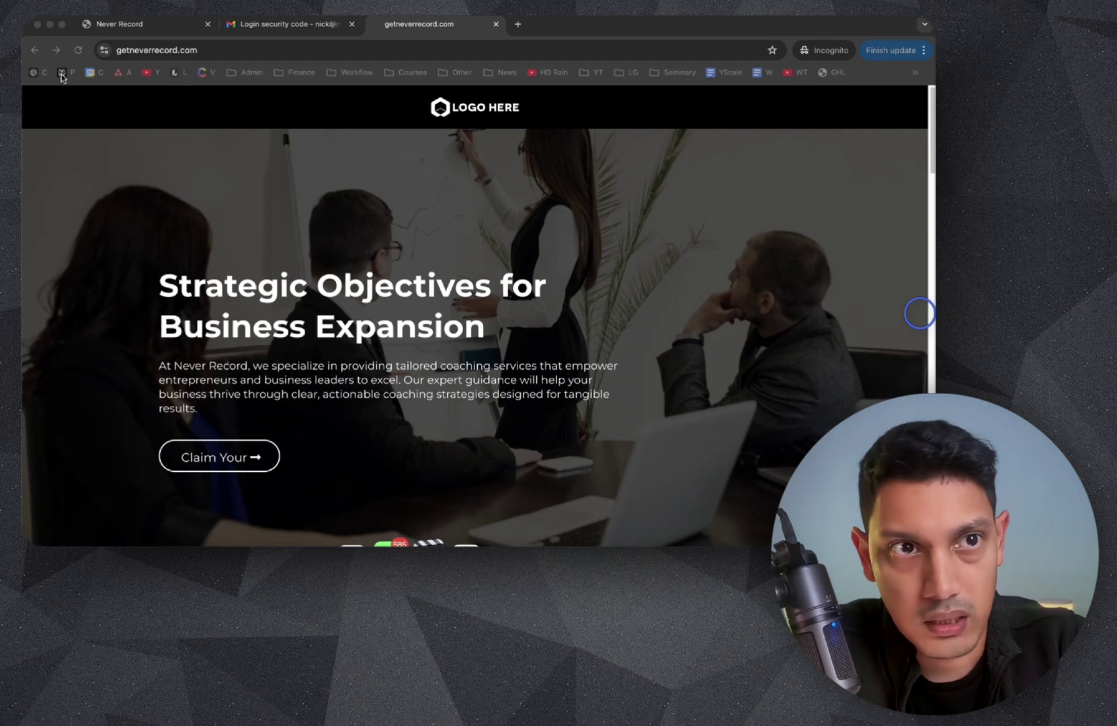
scroll(292, 243, down, 20)
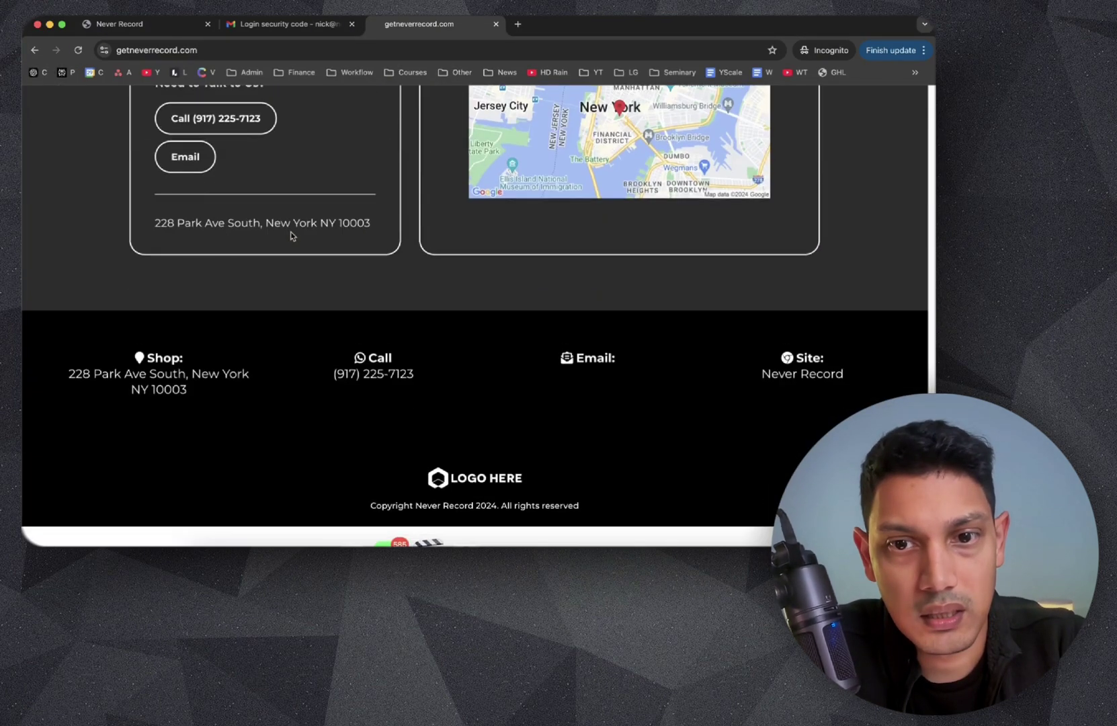
scroll(291, 236, up, 20)
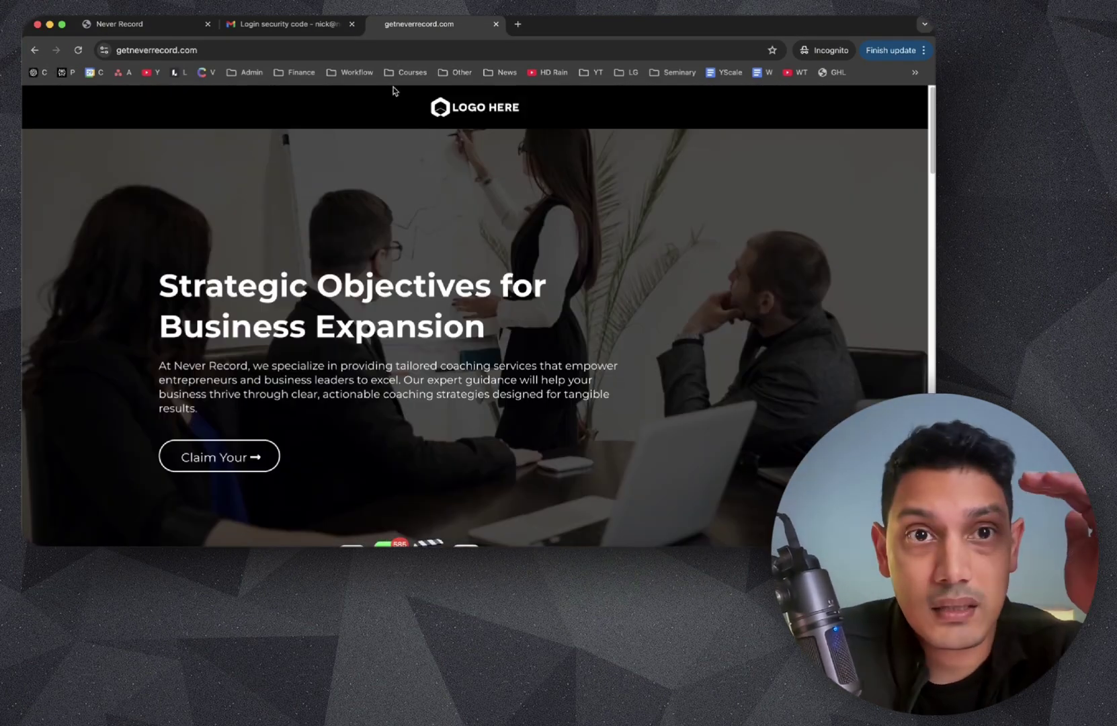
click(168, 25)
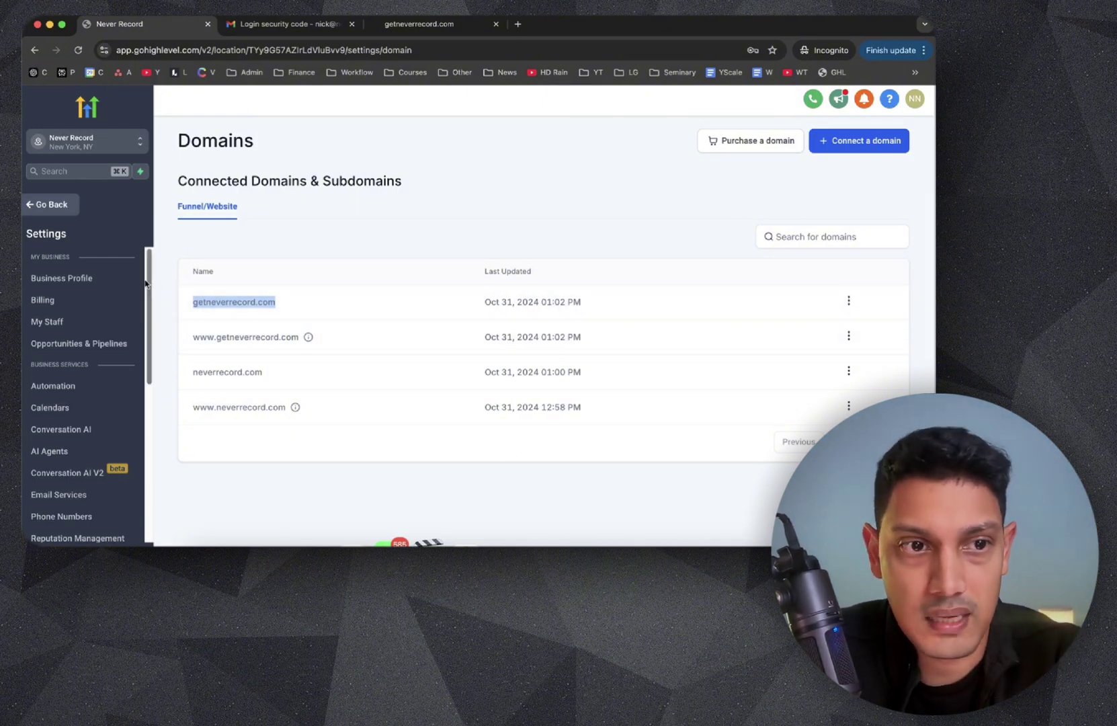
- Go back to the Funnels list, recheck the Domains settings, then open the Never Record Opportunities page
scroll(91, 377, down, 5)
scroll(90, 388, up, 5)
click(45, 210)
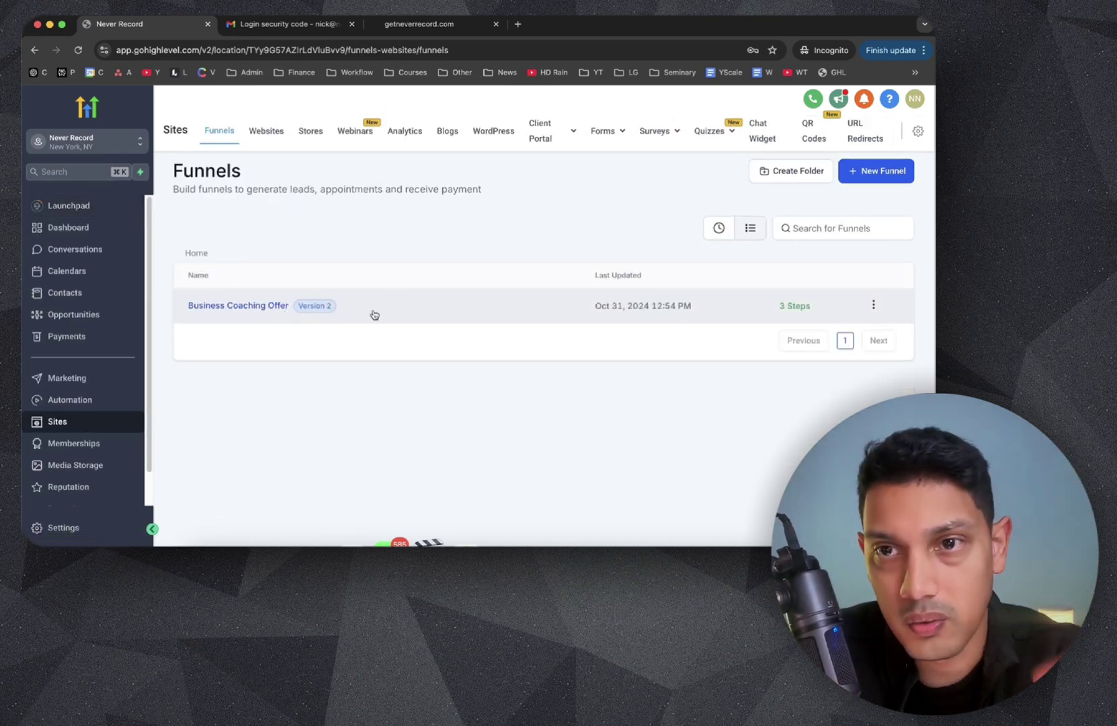
click(918, 131)
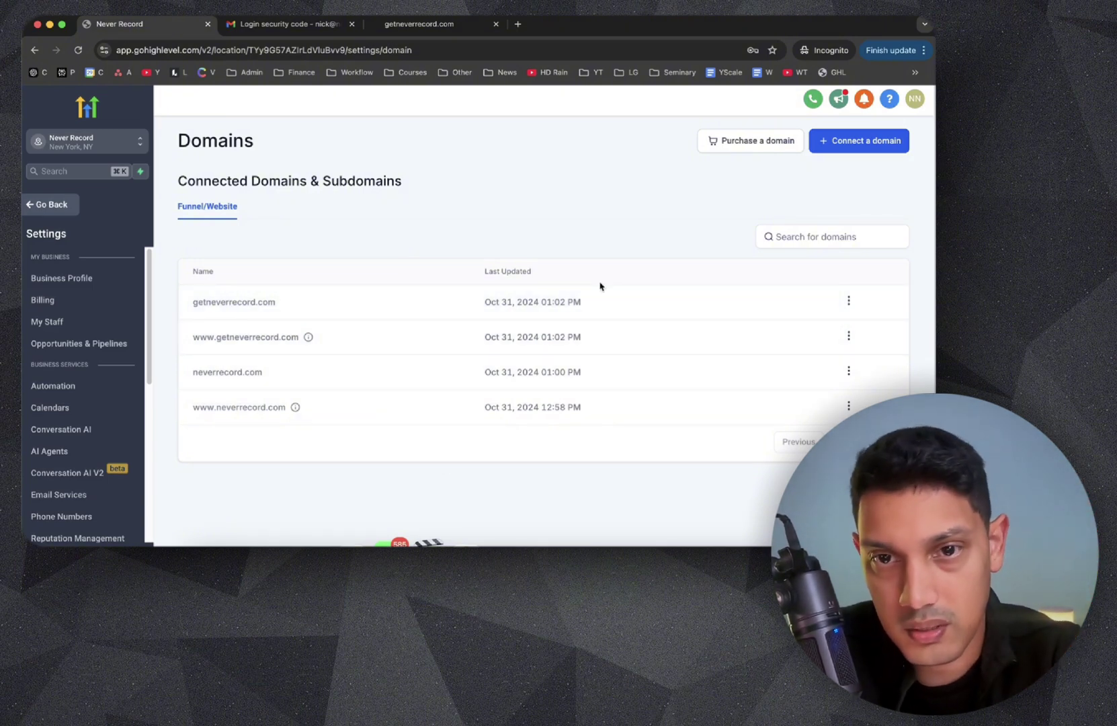
click(48, 204)
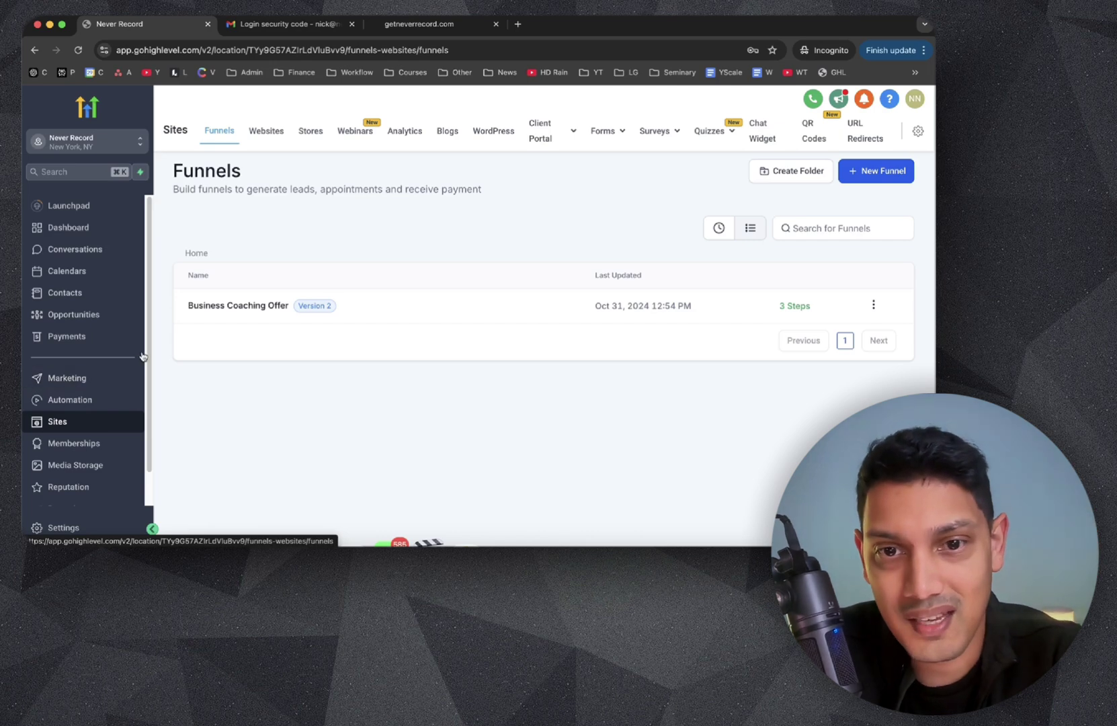
click(104, 321)
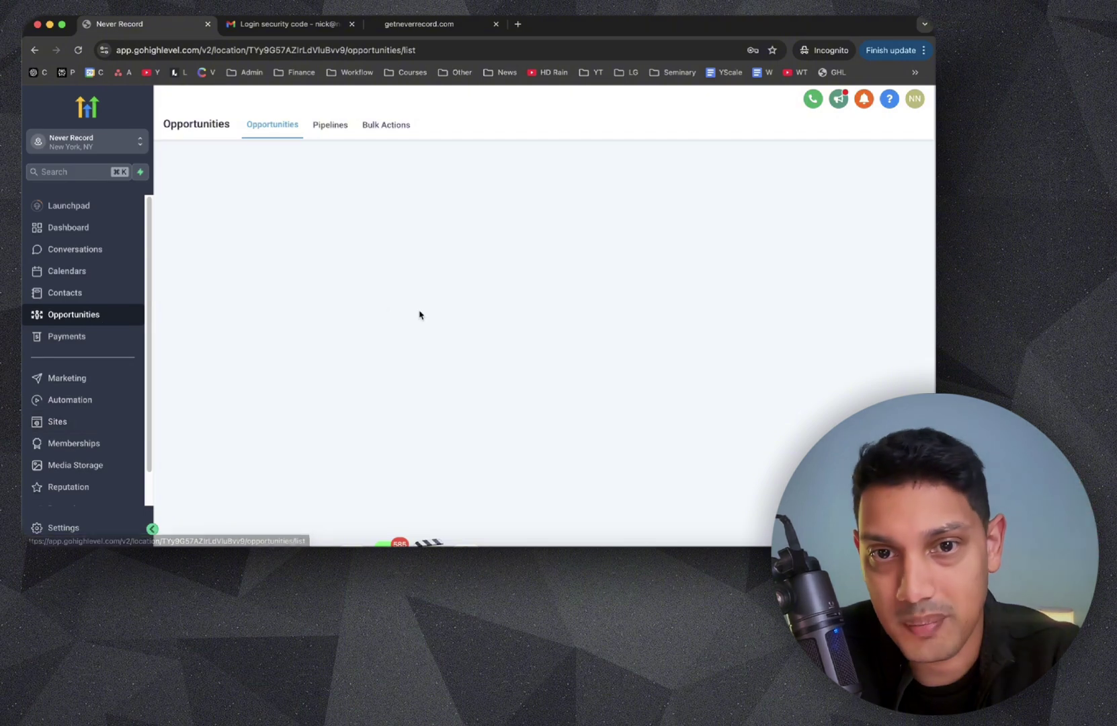